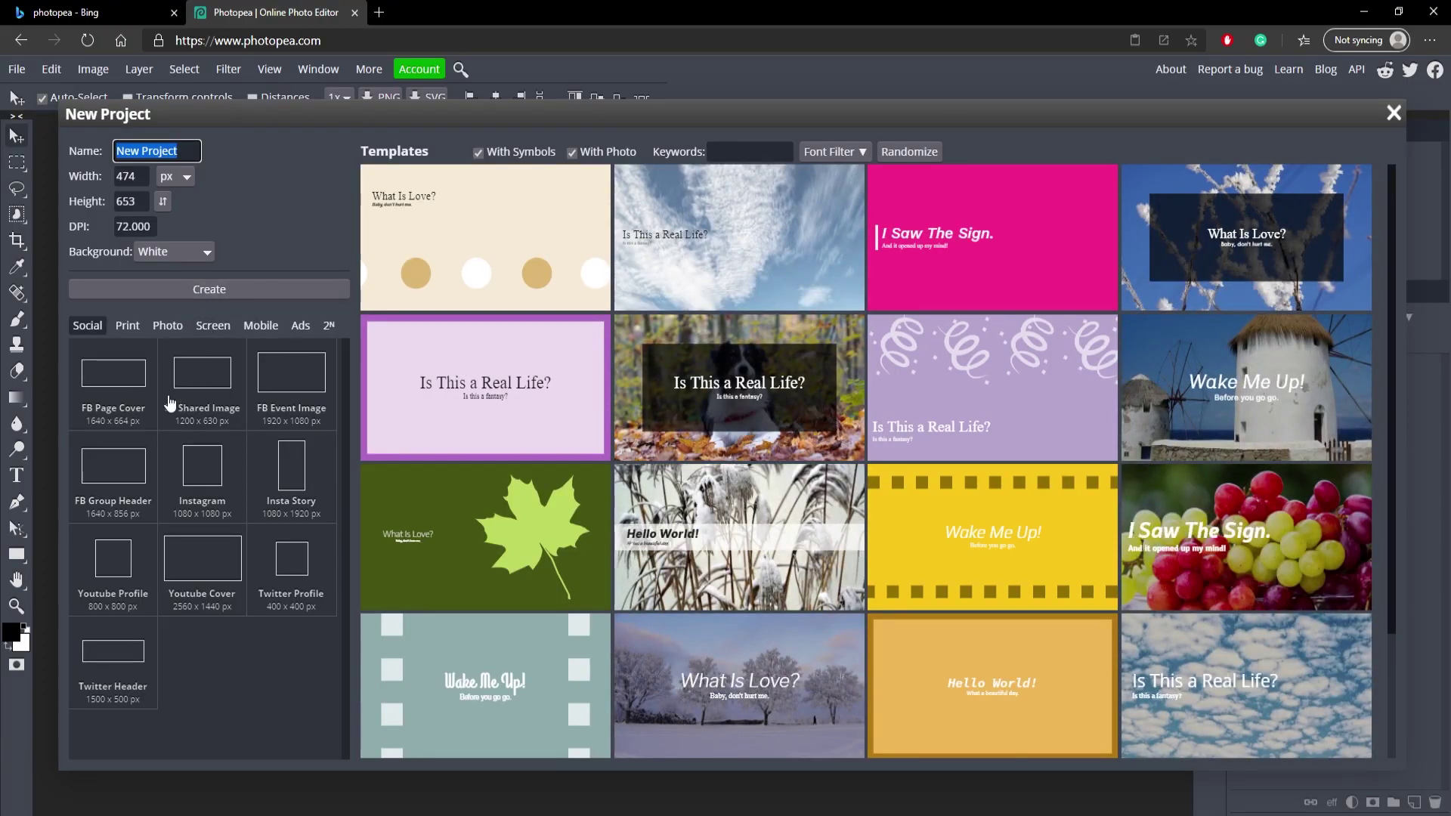
# - Choose the Youtube Cover preset so the new document is 2560 × 1440 px
pyautogui.click(130, 176)
pyautogui.click(127, 201)
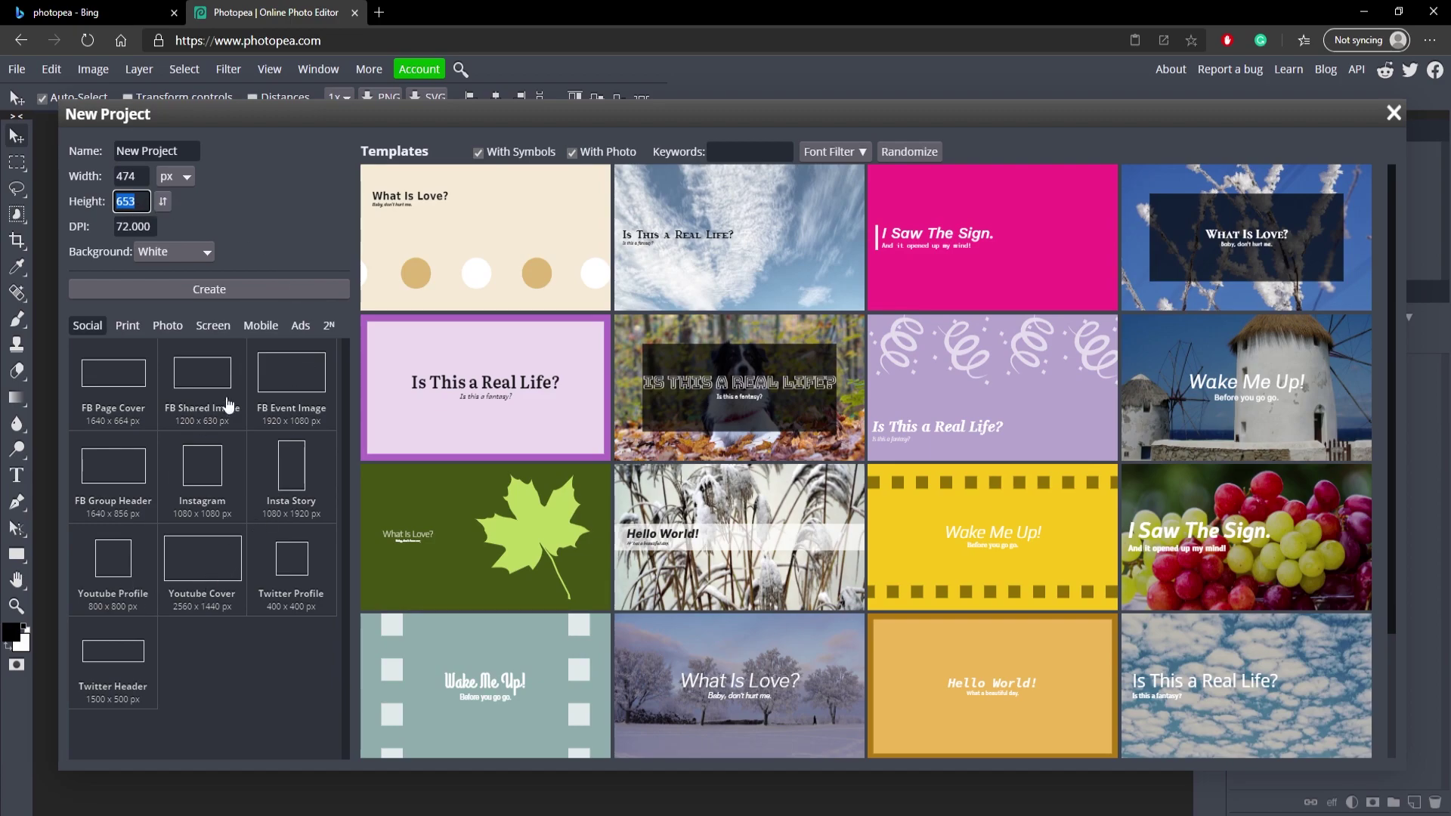
pyautogui.click(189, 573)
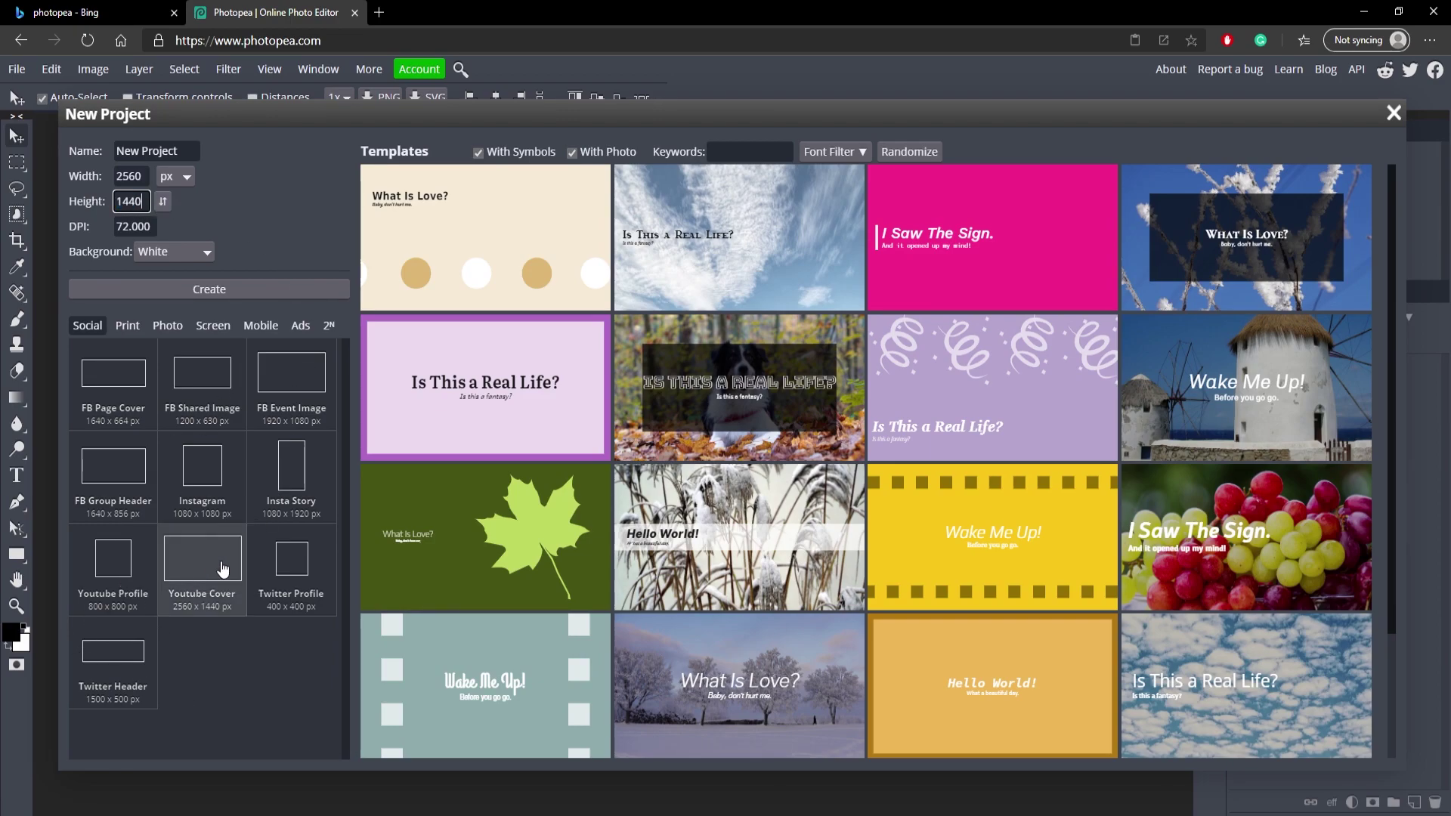
# - Create the blank document and set the Ellipse tool's fill to black
pyautogui.click(159, 289)
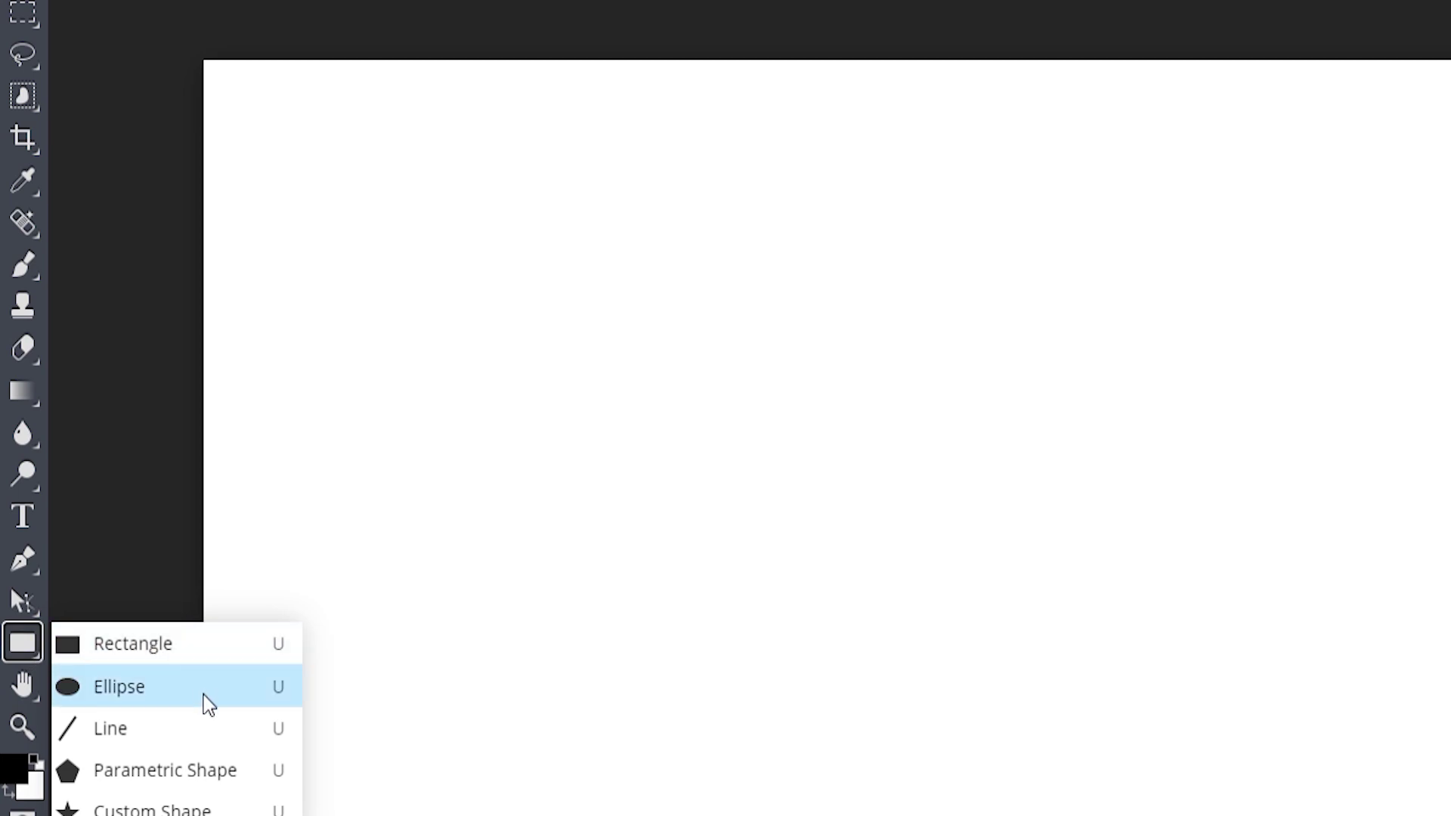
pyautogui.click(198, 689)
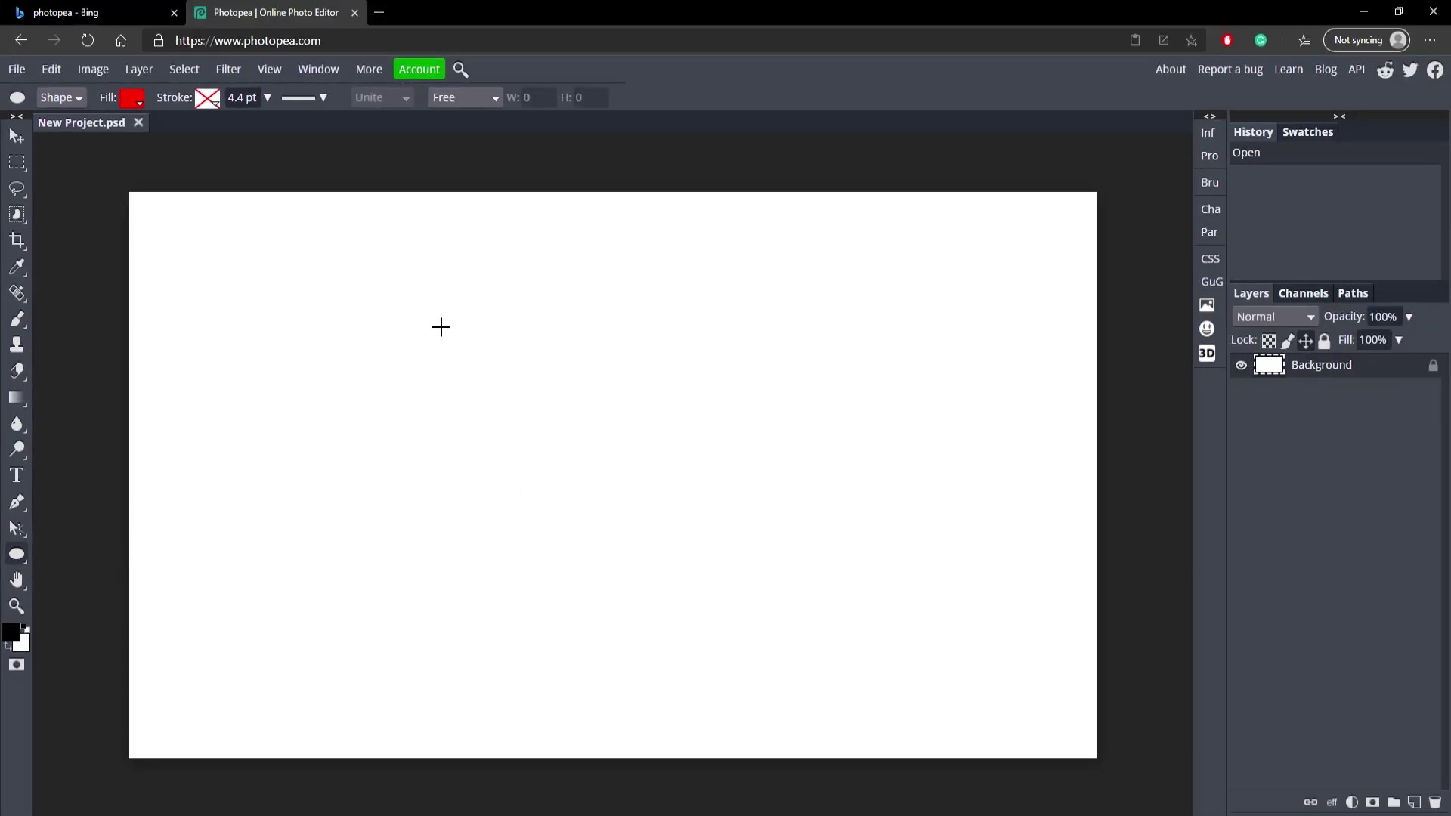
pyautogui.click(136, 101)
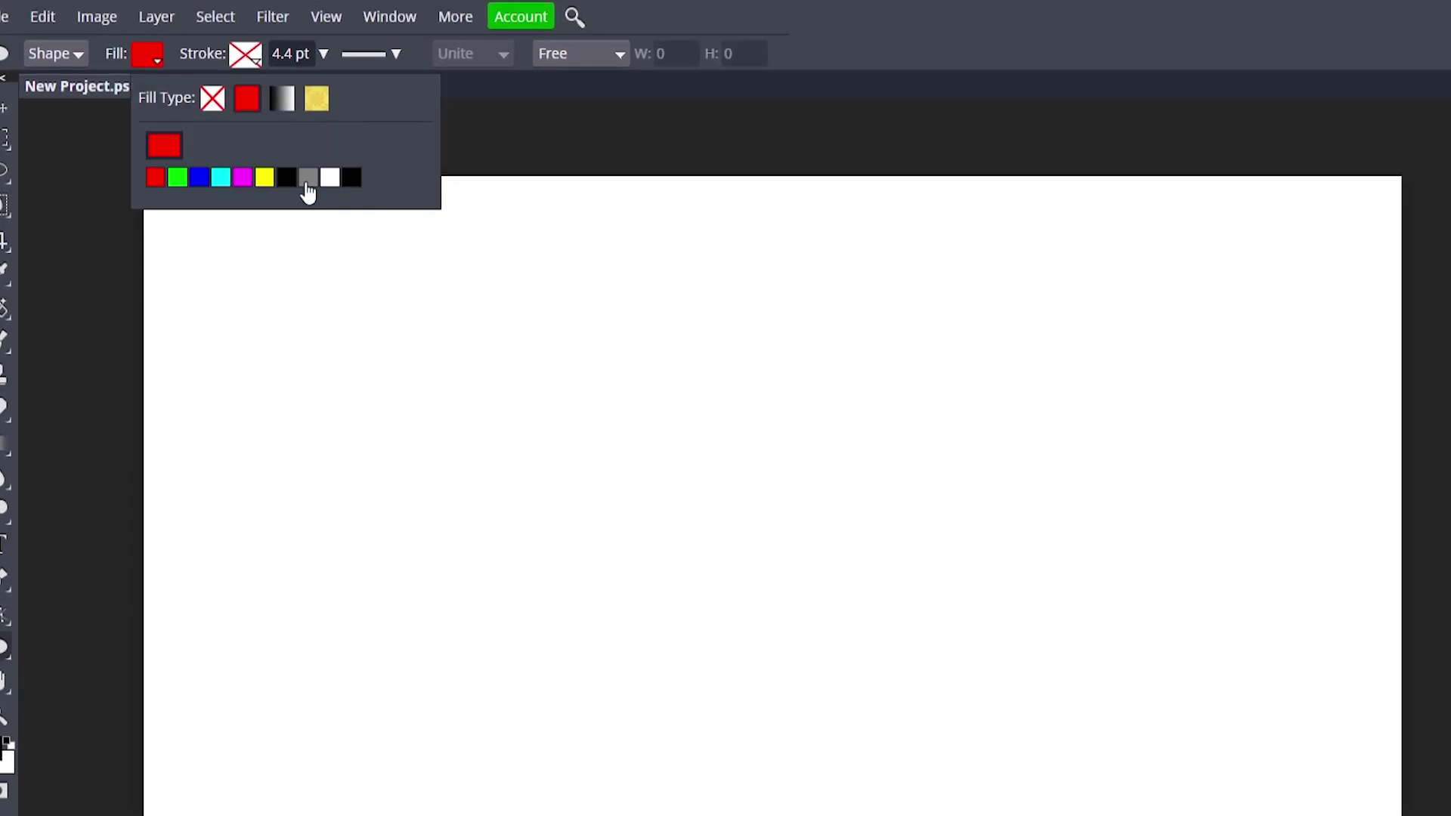
pyautogui.click(351, 177)
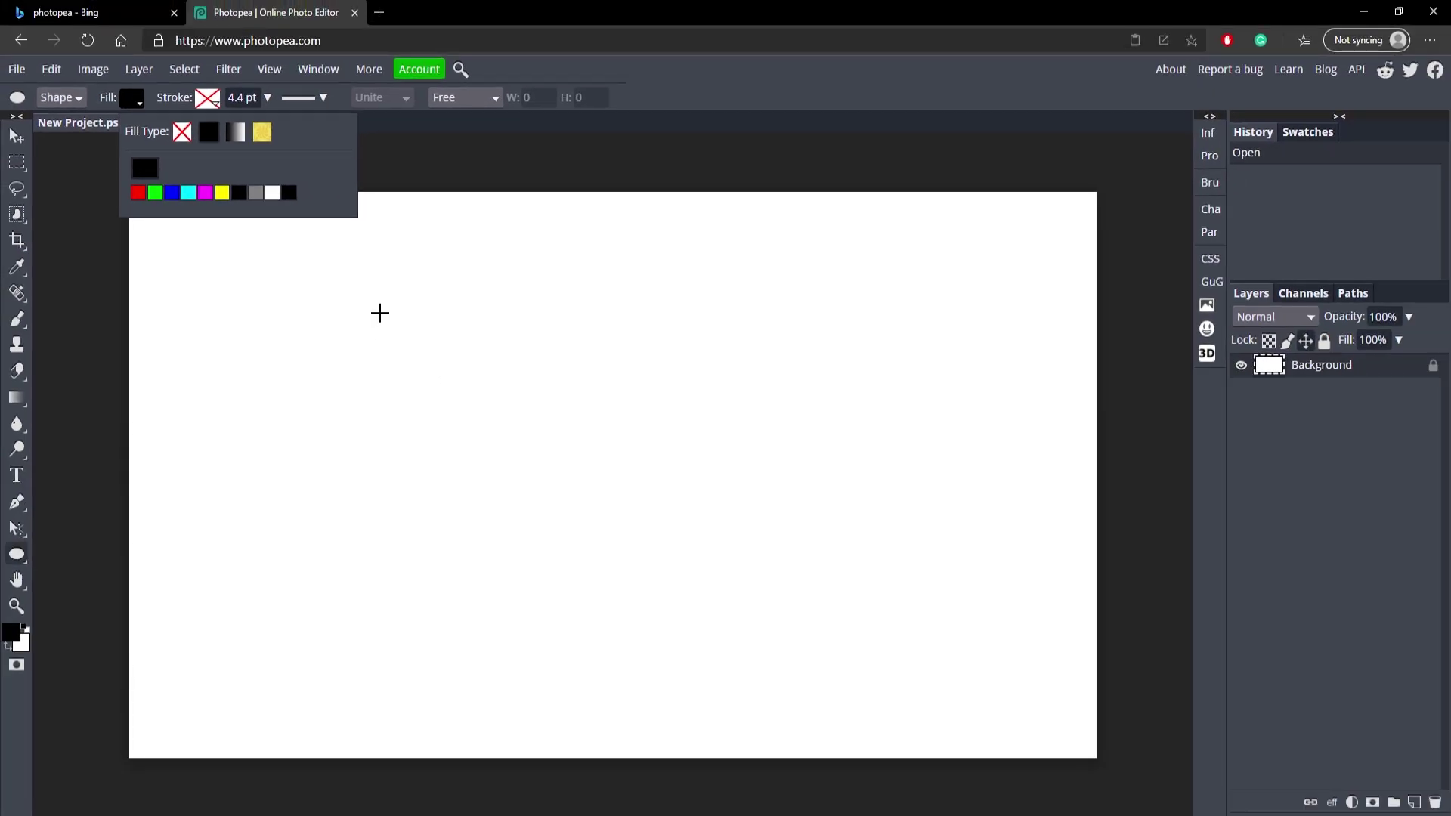
pyautogui.click(379, 313)
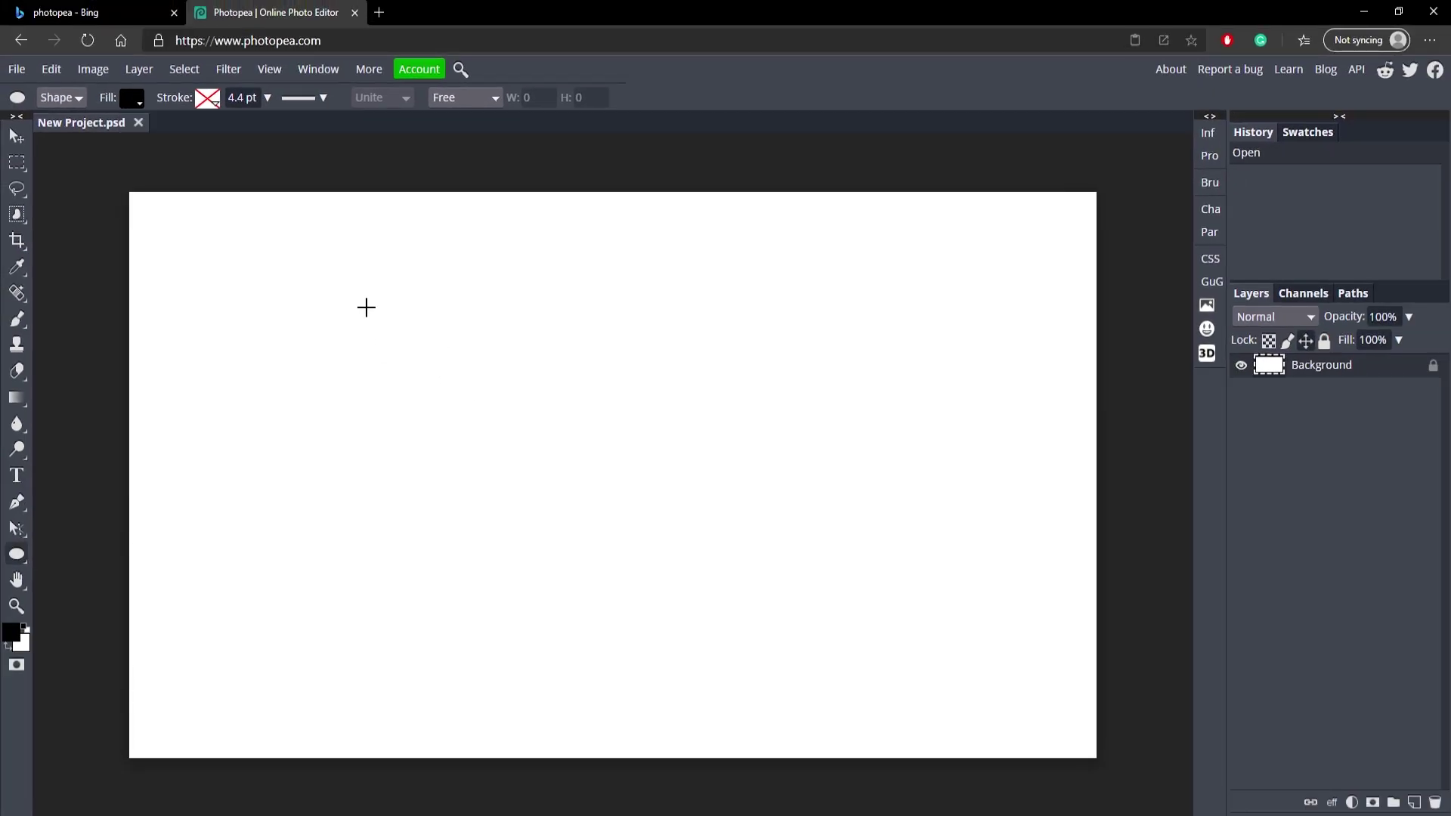
# - Draw a black circle, redrawing it smaller, and move it to the canvas centre
pyautogui.moveTo(356, 304); pyautogui.dragTo(593, 493)
pyautogui.hotkey('ctrl', 'z')
pyautogui.moveTo(369, 322); pyautogui.dragTo(515, 454)
pyautogui.click(13, 136)
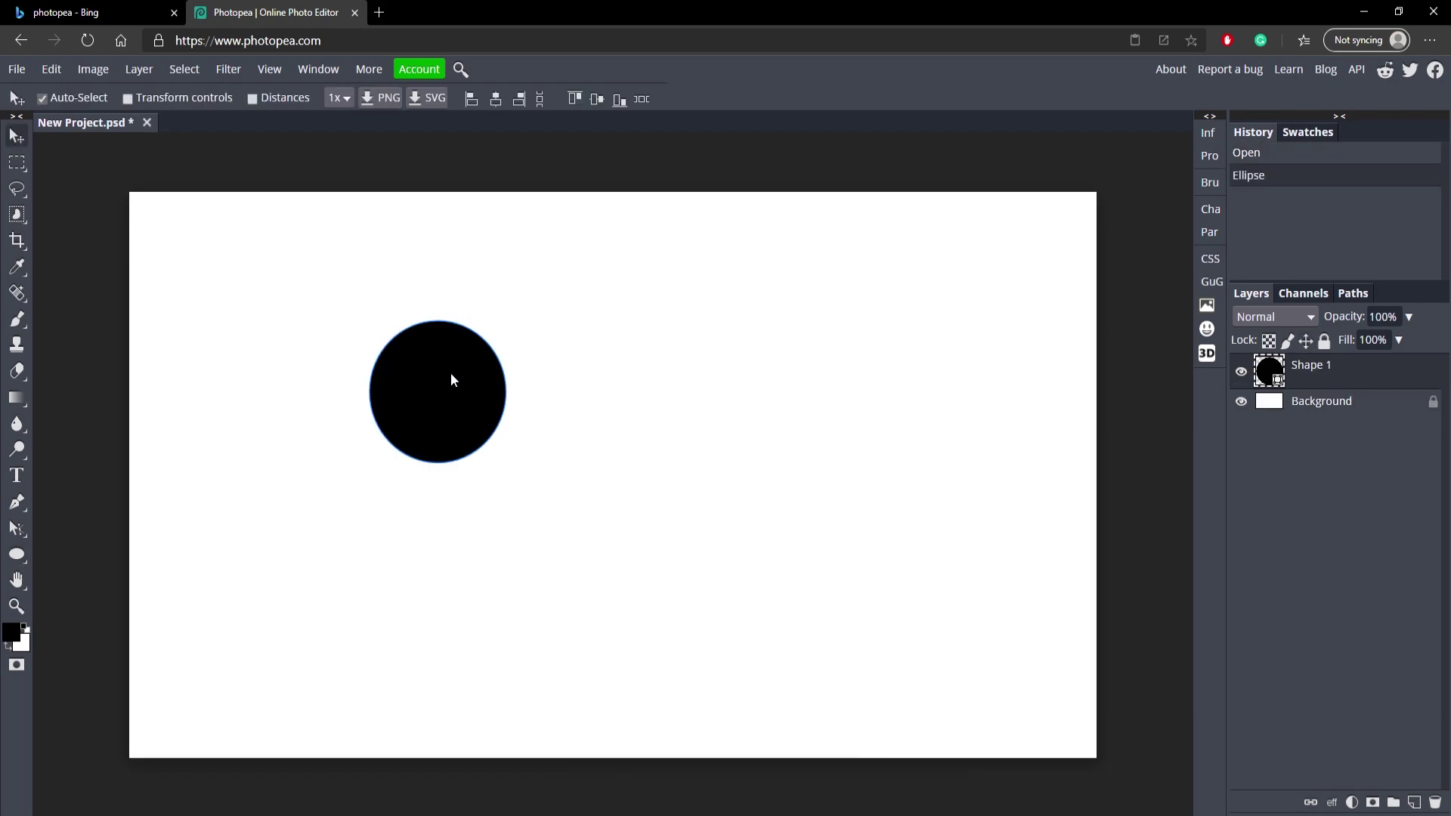
pyautogui.moveTo(450, 375); pyautogui.dragTo(648, 487)
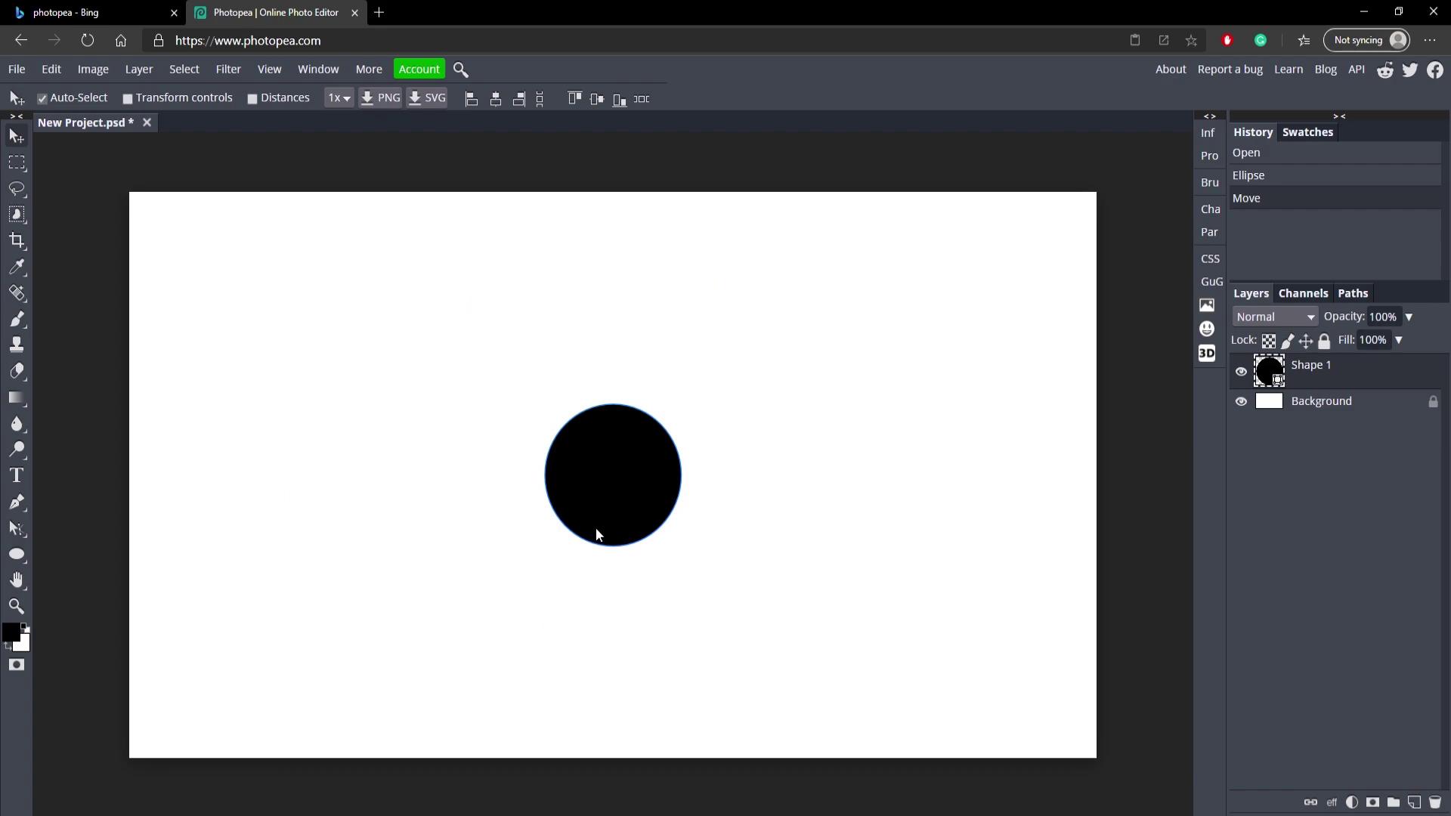
# - Enable Gradient Overlay on the circle and set the left stop to dark grey 4a4a4a
pyautogui.doubleClick(1372, 378)
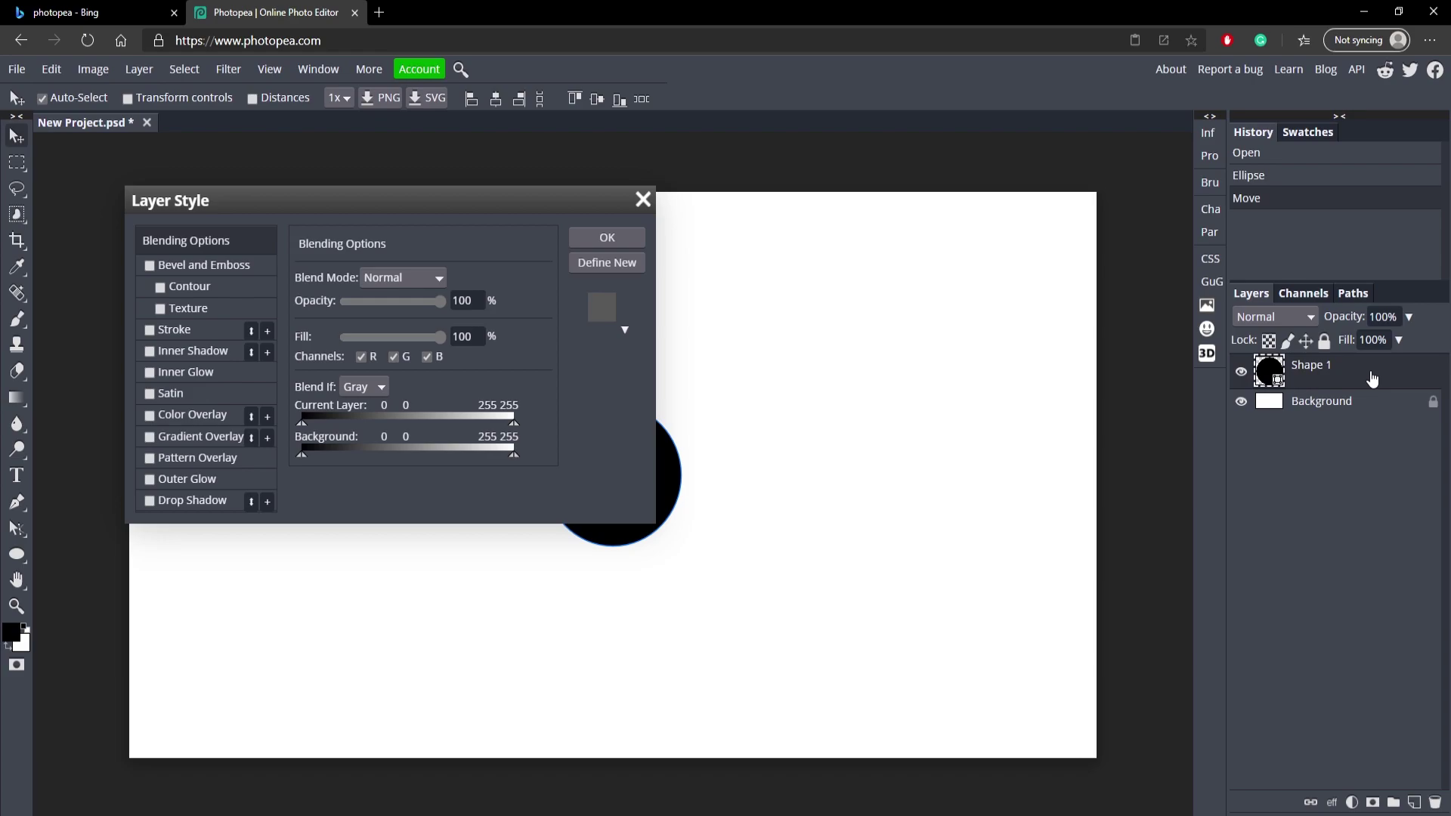
pyautogui.moveTo(281, 206); pyautogui.dragTo(958, 203)
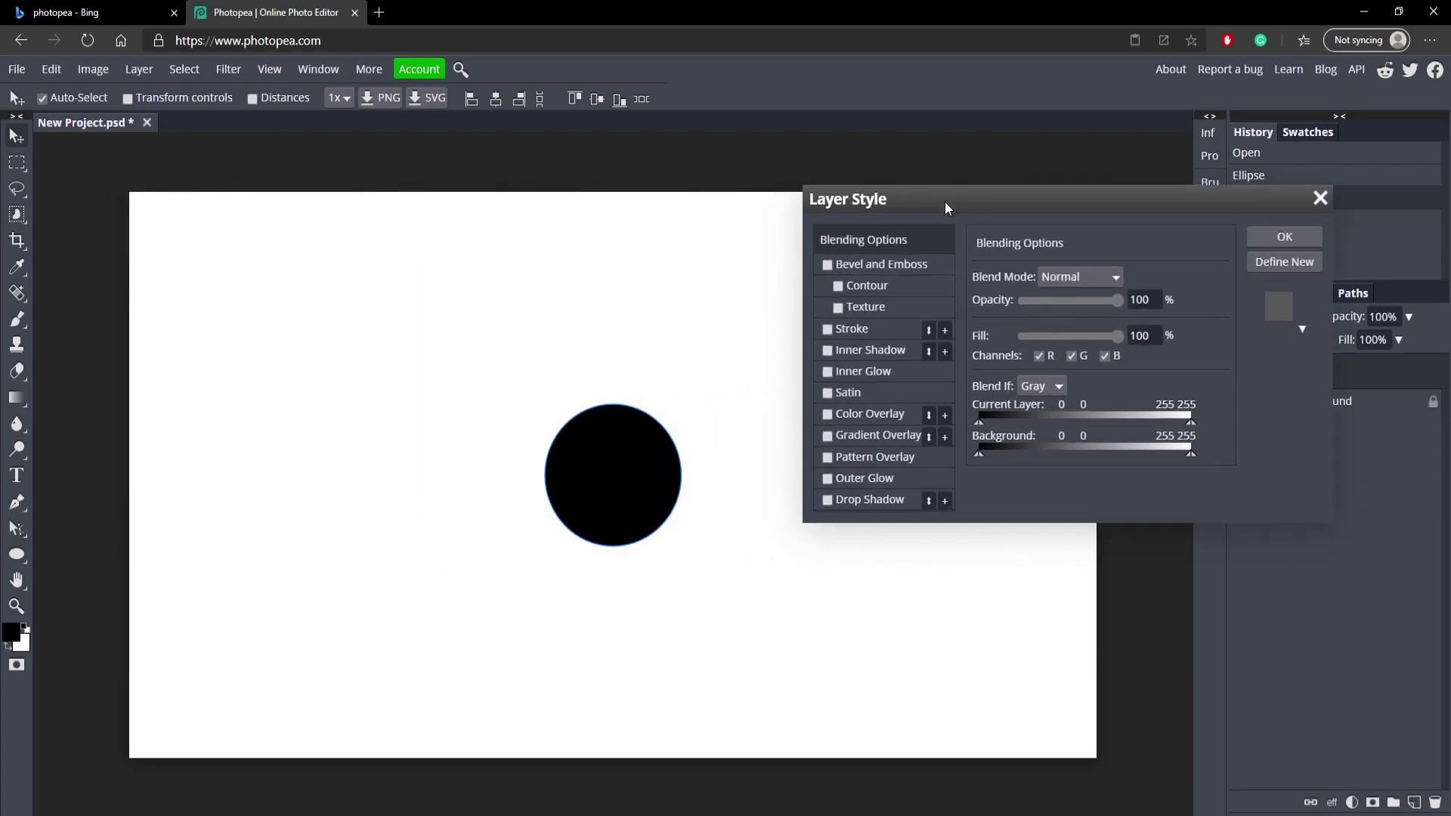
pyautogui.click(827, 436)
pyautogui.click(867, 436)
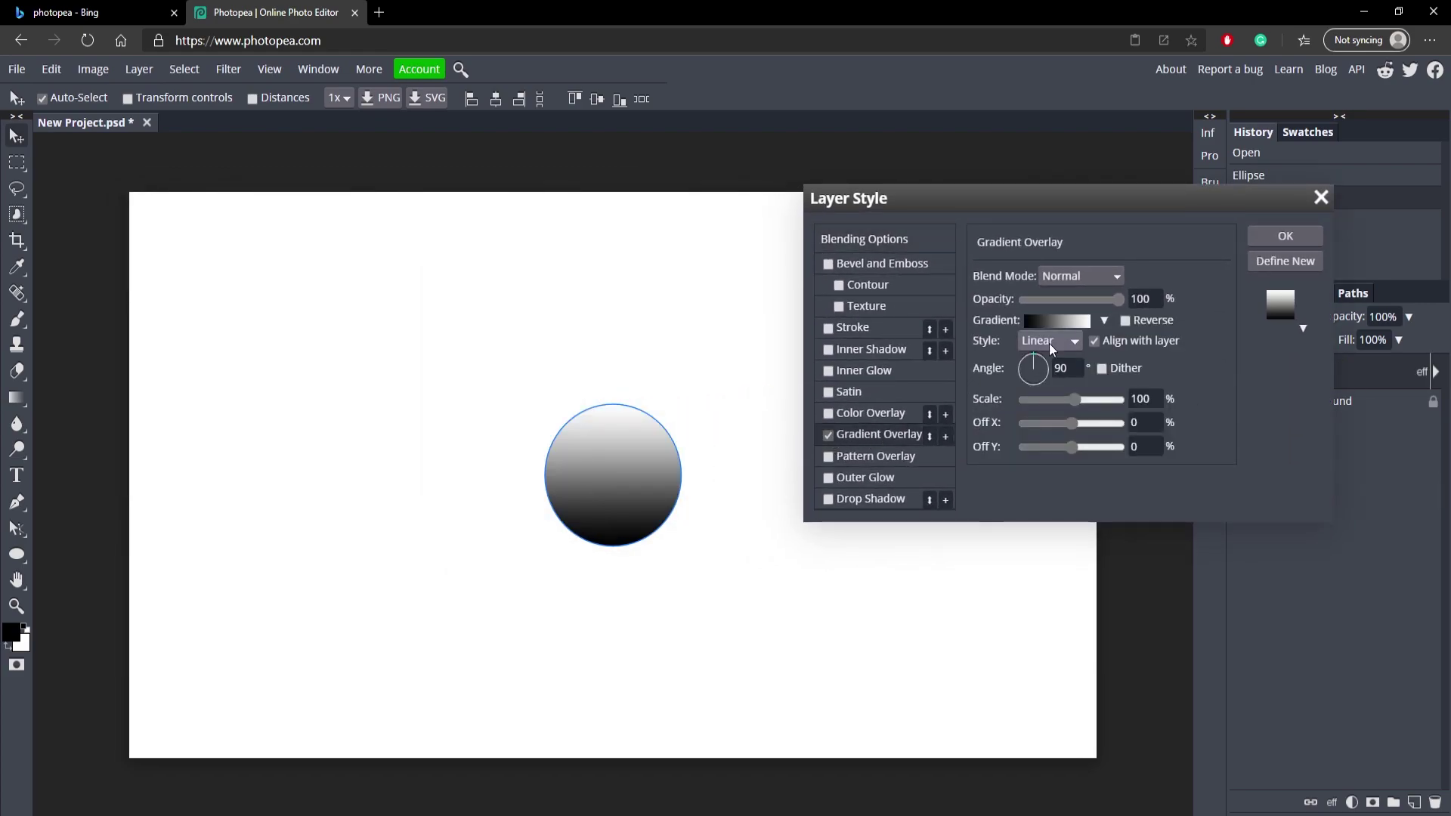
pyautogui.click(1058, 326)
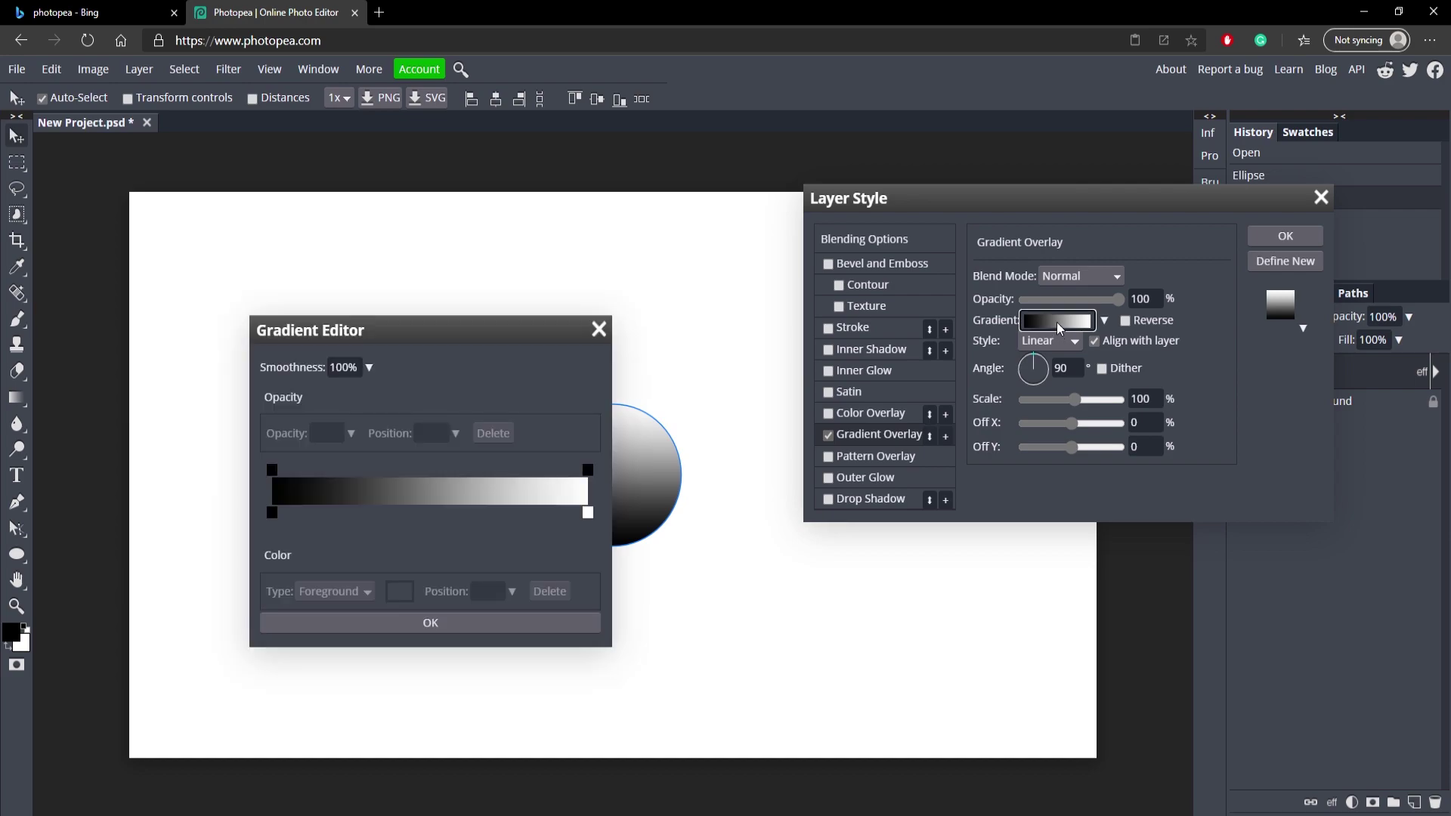
pyautogui.doubleClick(271, 513)
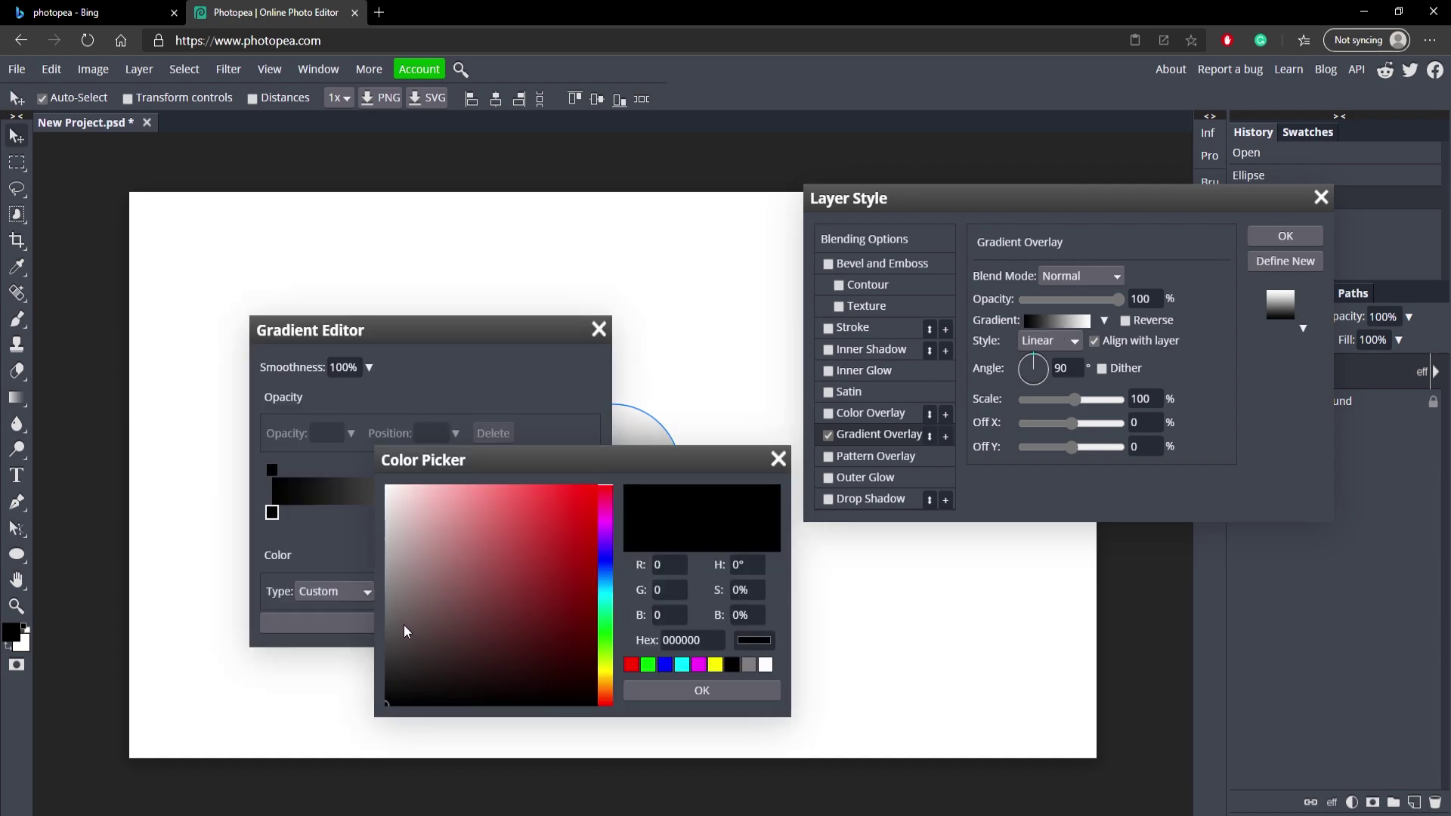
pyautogui.moveTo(436, 455); pyautogui.dragTo(805, 402)
pyautogui.click(754, 588)
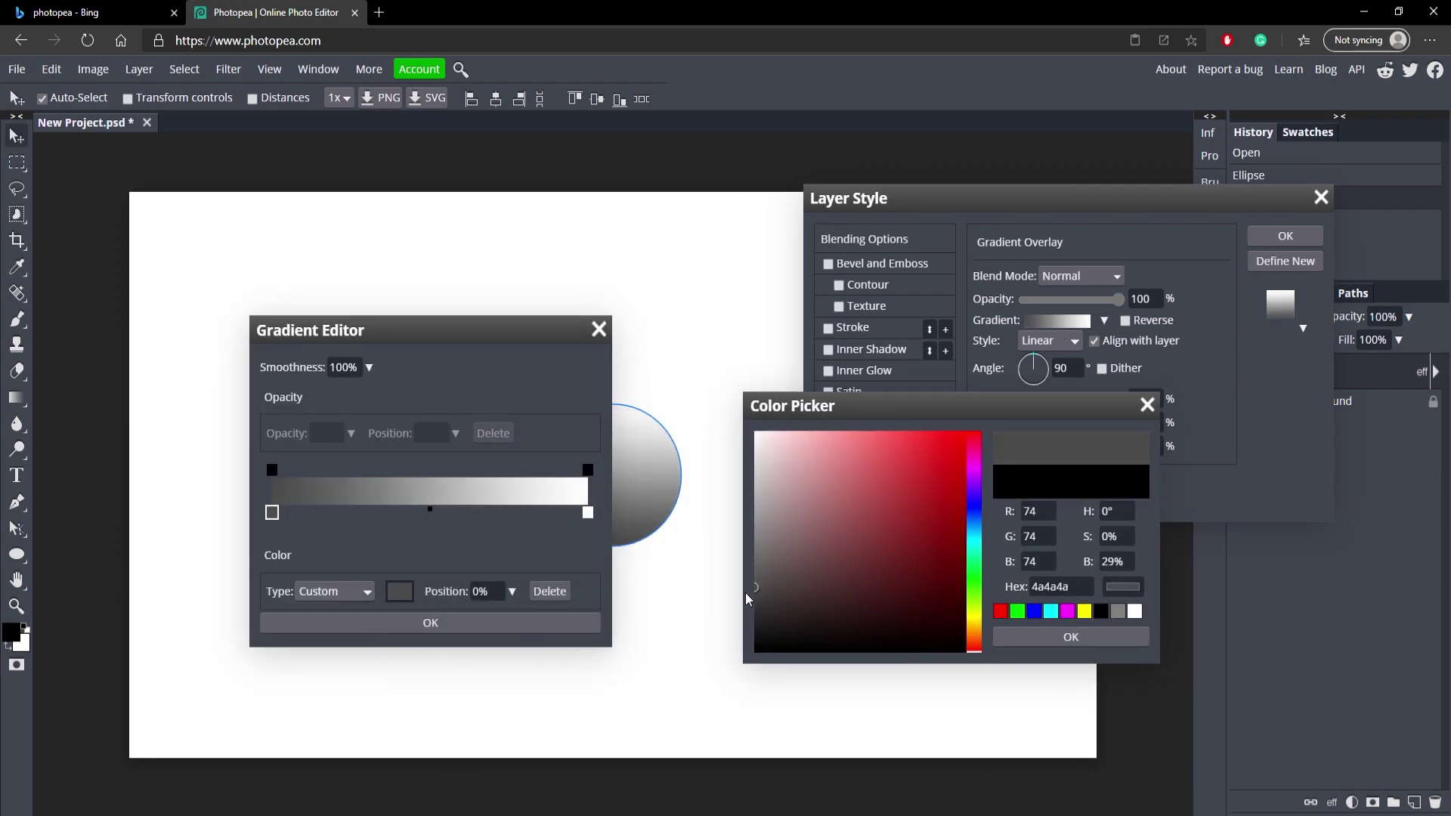
pyautogui.moveTo(745, 593); pyautogui.dragTo(744, 597)
pyautogui.click(1071, 637)
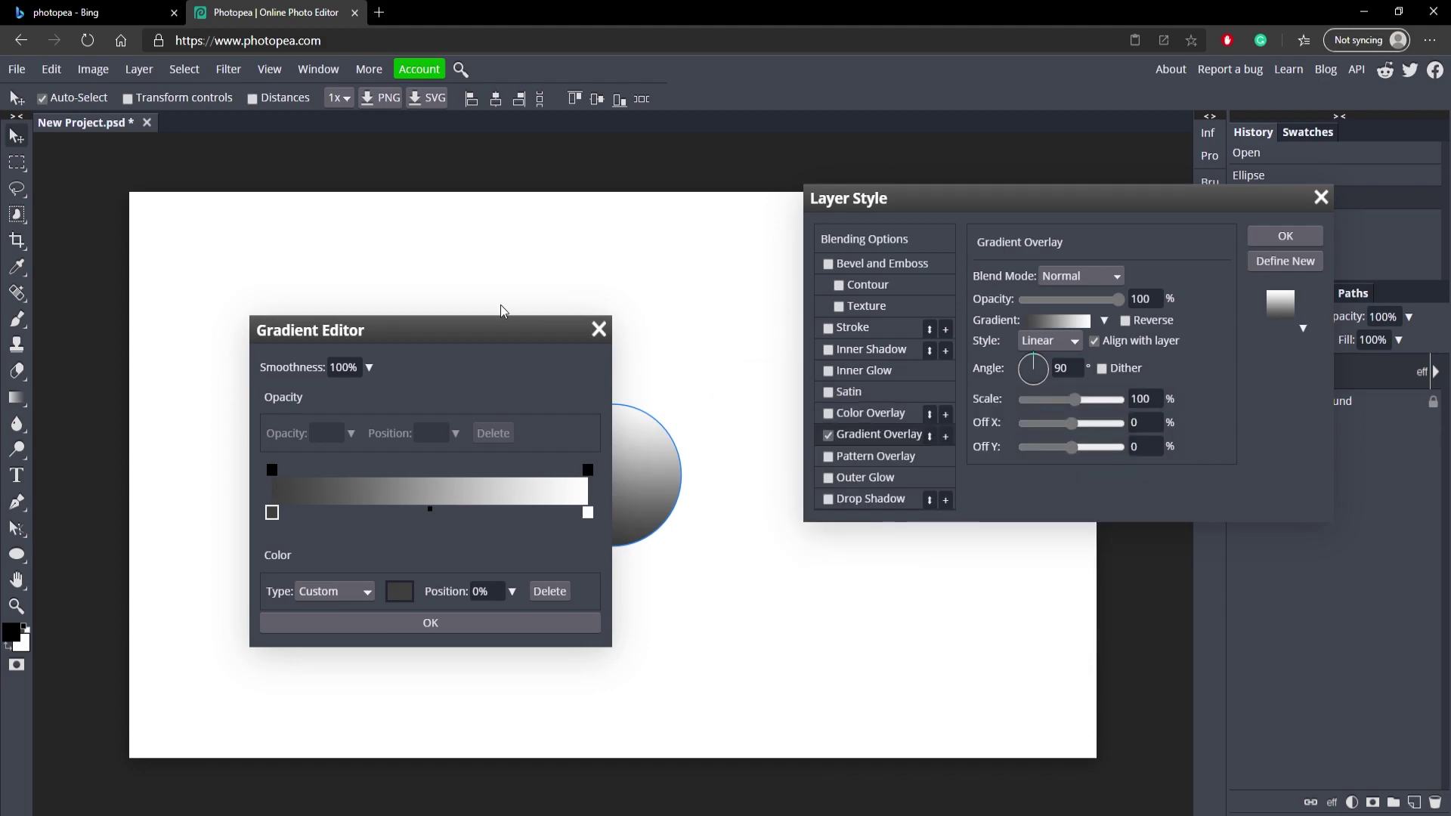
# - Set the right gradient stop to light grey c9c9c9 and apply the gradient
pyautogui.doubleClick(587, 513)
pyautogui.moveTo(792, 520); pyautogui.dragTo(725, 490)
pyautogui.press('Return')
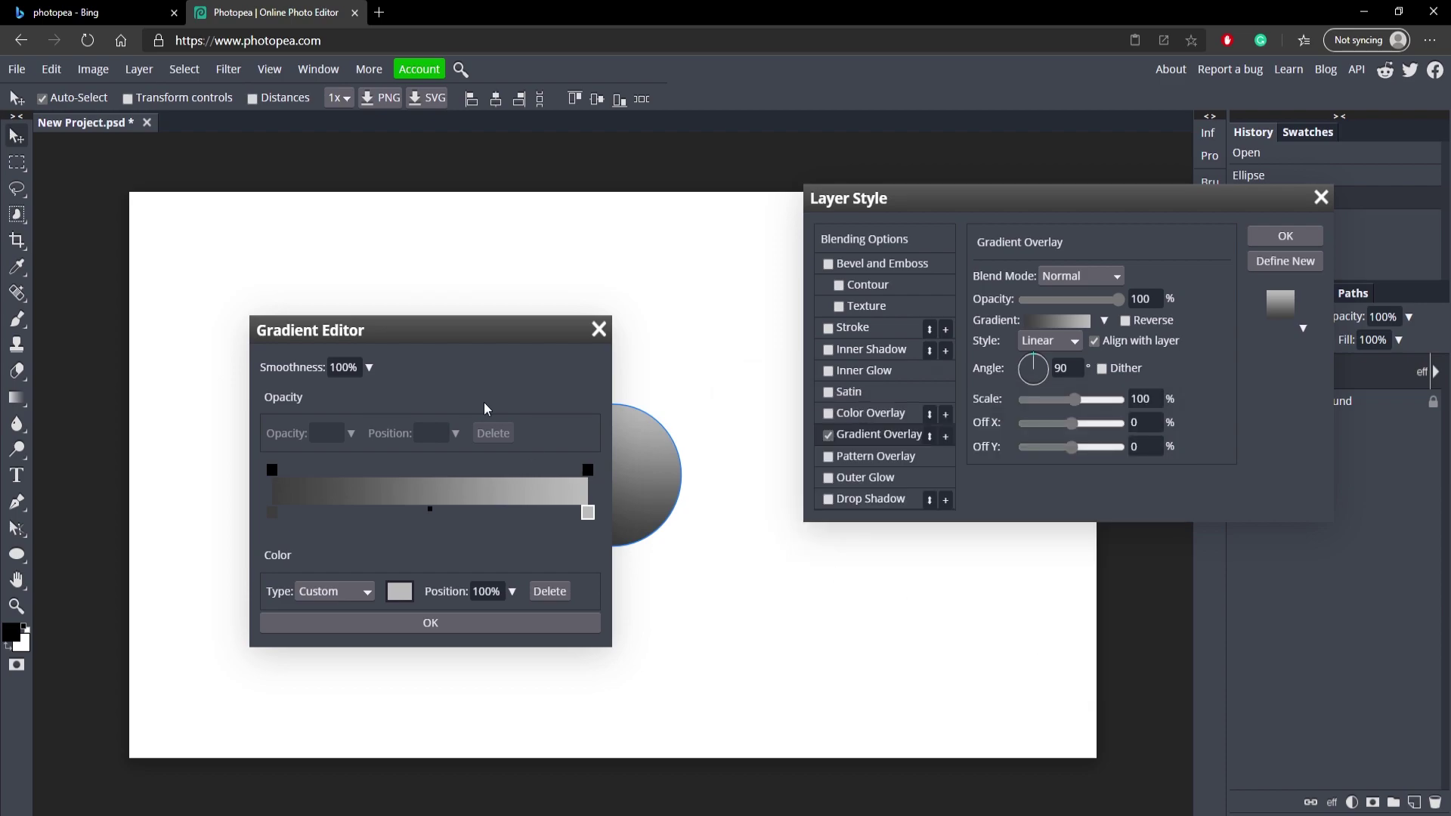
pyautogui.moveTo(454, 313); pyautogui.dragTo(315, 183)
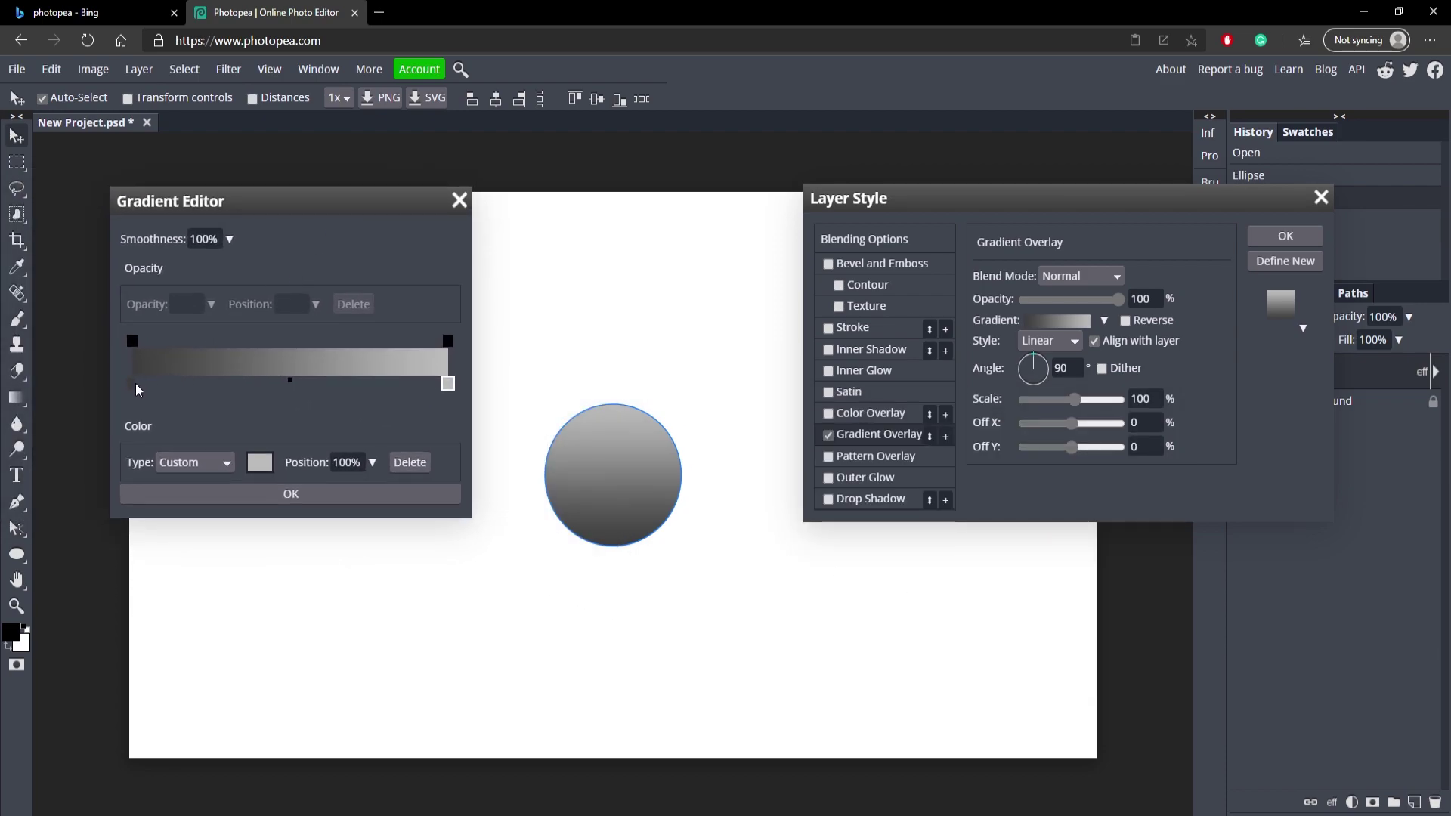
pyautogui.click(301, 493)
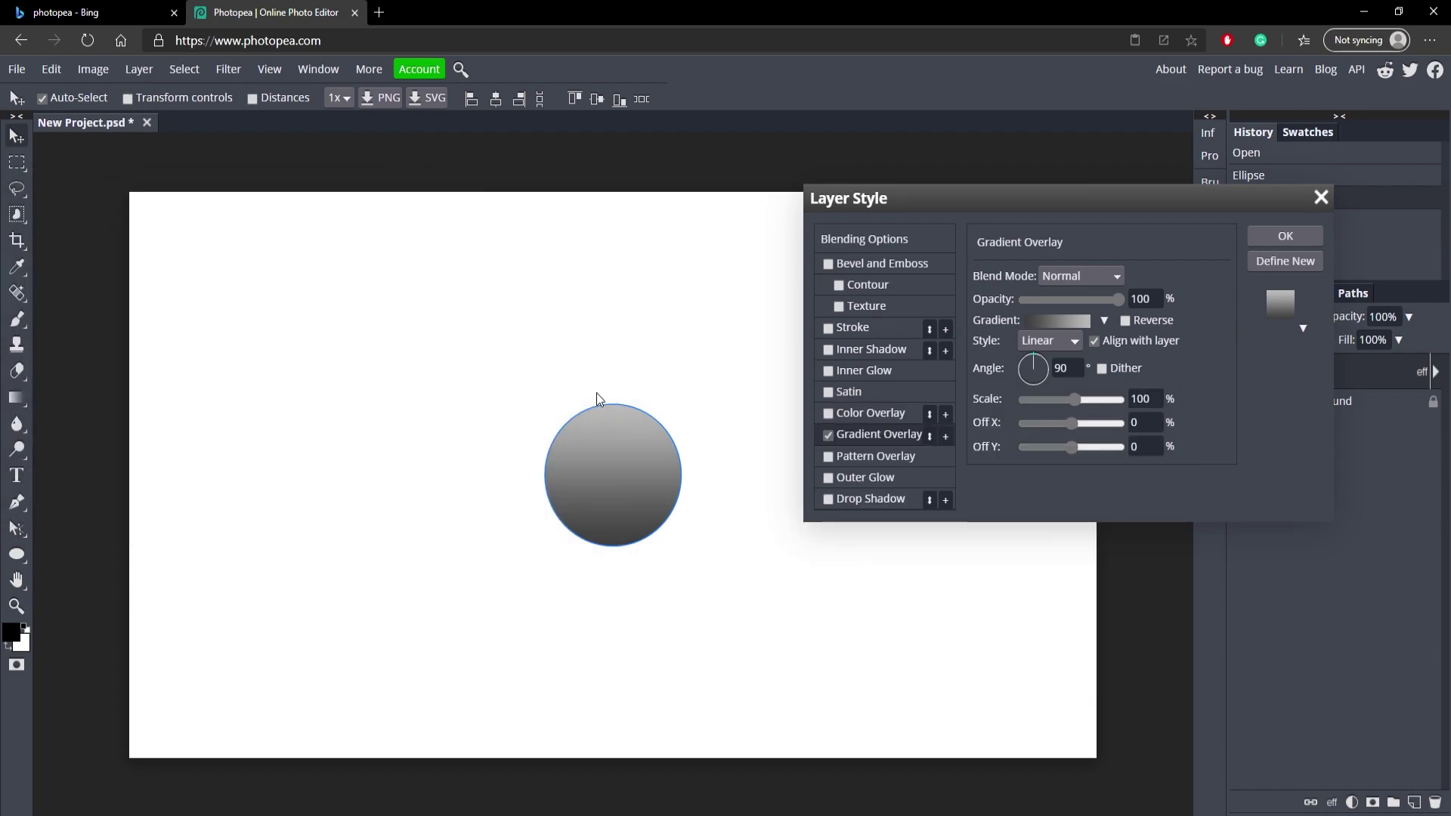
# - Enable a mid-grey Satin effect and add Bevel and Emboss to the circle
pyautogui.click(831, 388)
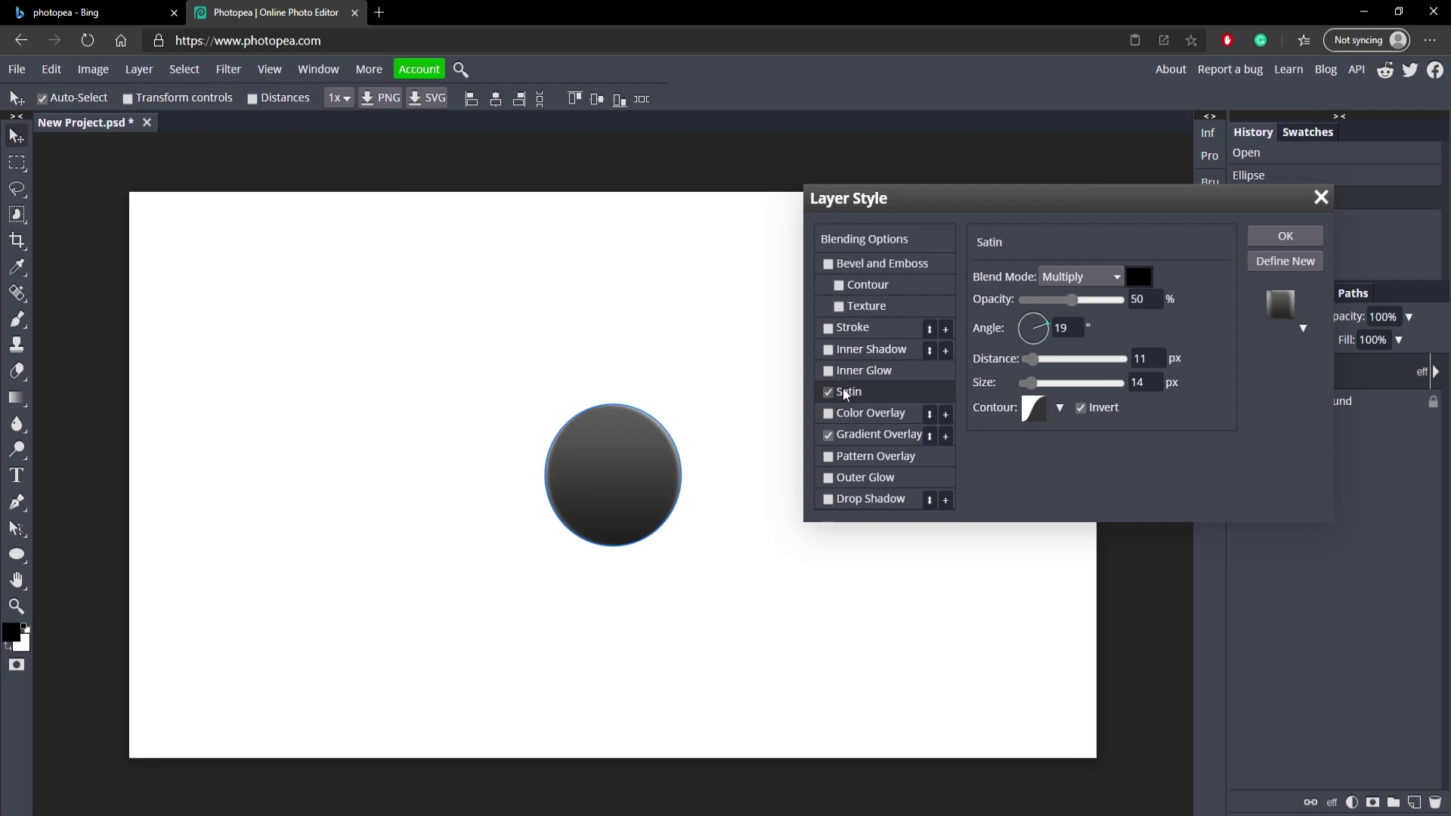
pyautogui.click(1137, 279)
pyautogui.moveTo(844, 526); pyautogui.dragTo(719, 557)
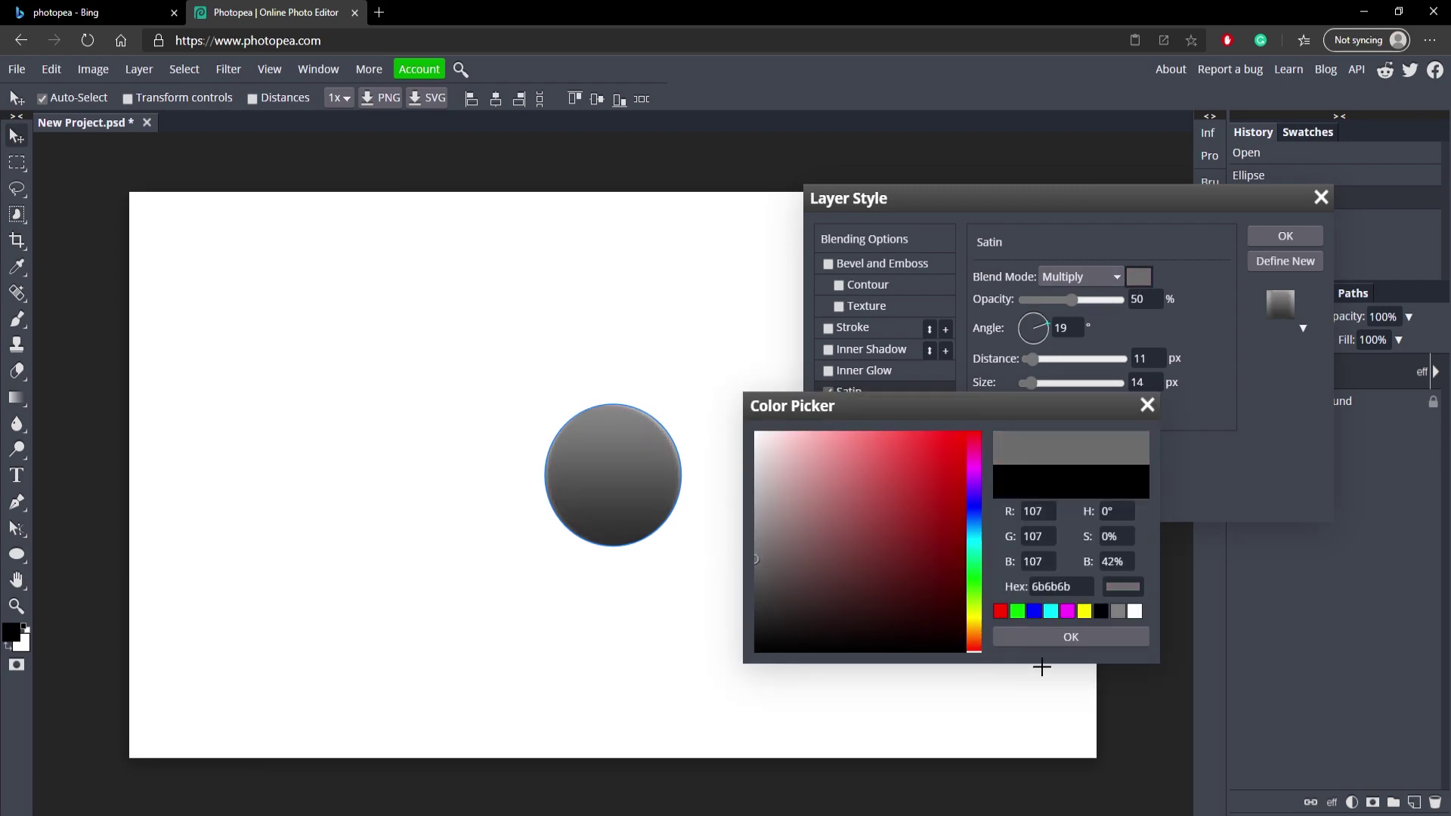
pyautogui.click(1042, 637)
pyautogui.click(831, 393)
pyautogui.click(829, 393)
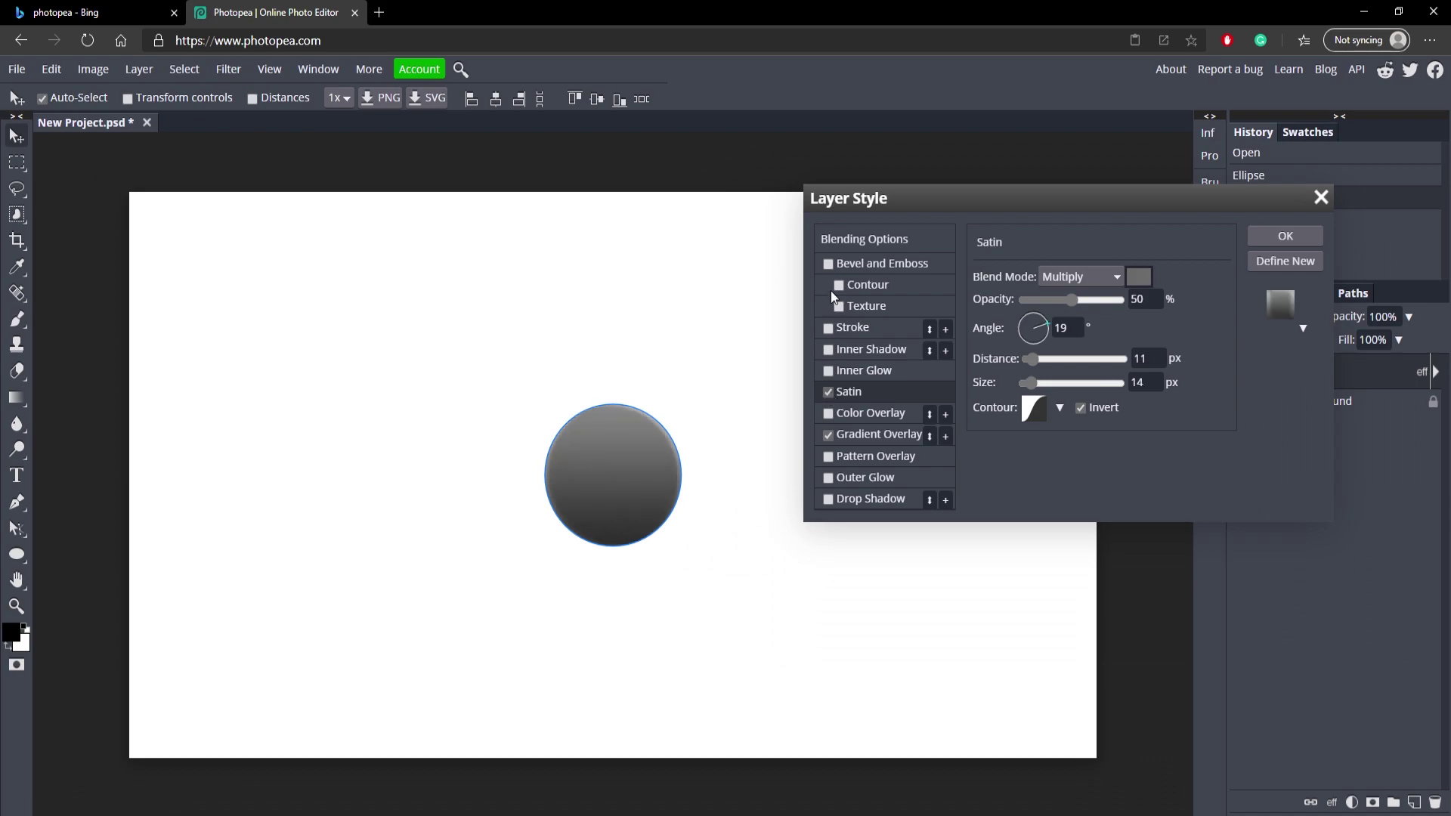
pyautogui.click(827, 263)
# - Lighten the dark left stop of the circle's overlay gradient
pyautogui.click(875, 433)
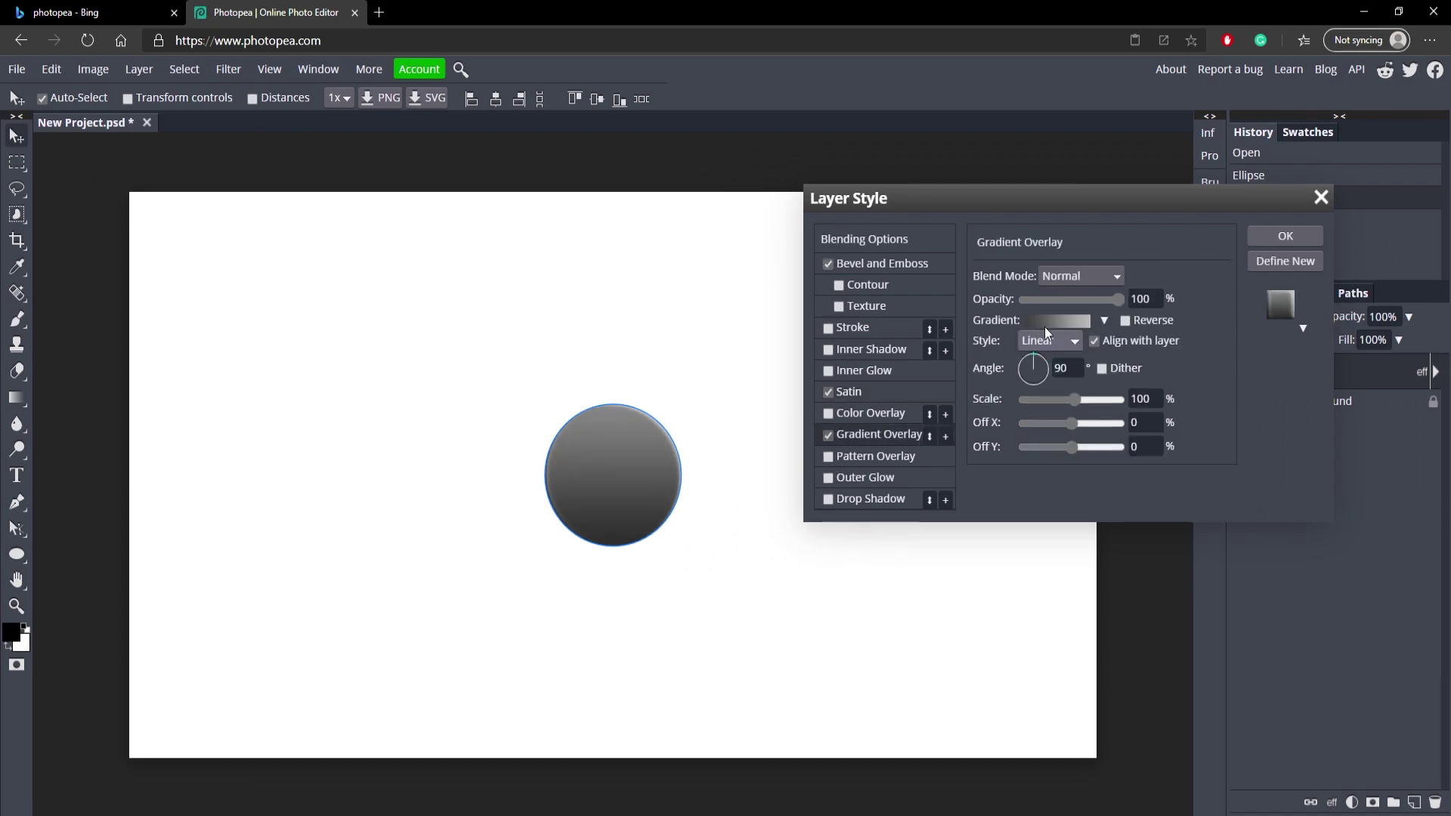
pyautogui.click(1046, 323)
pyautogui.click(133, 383)
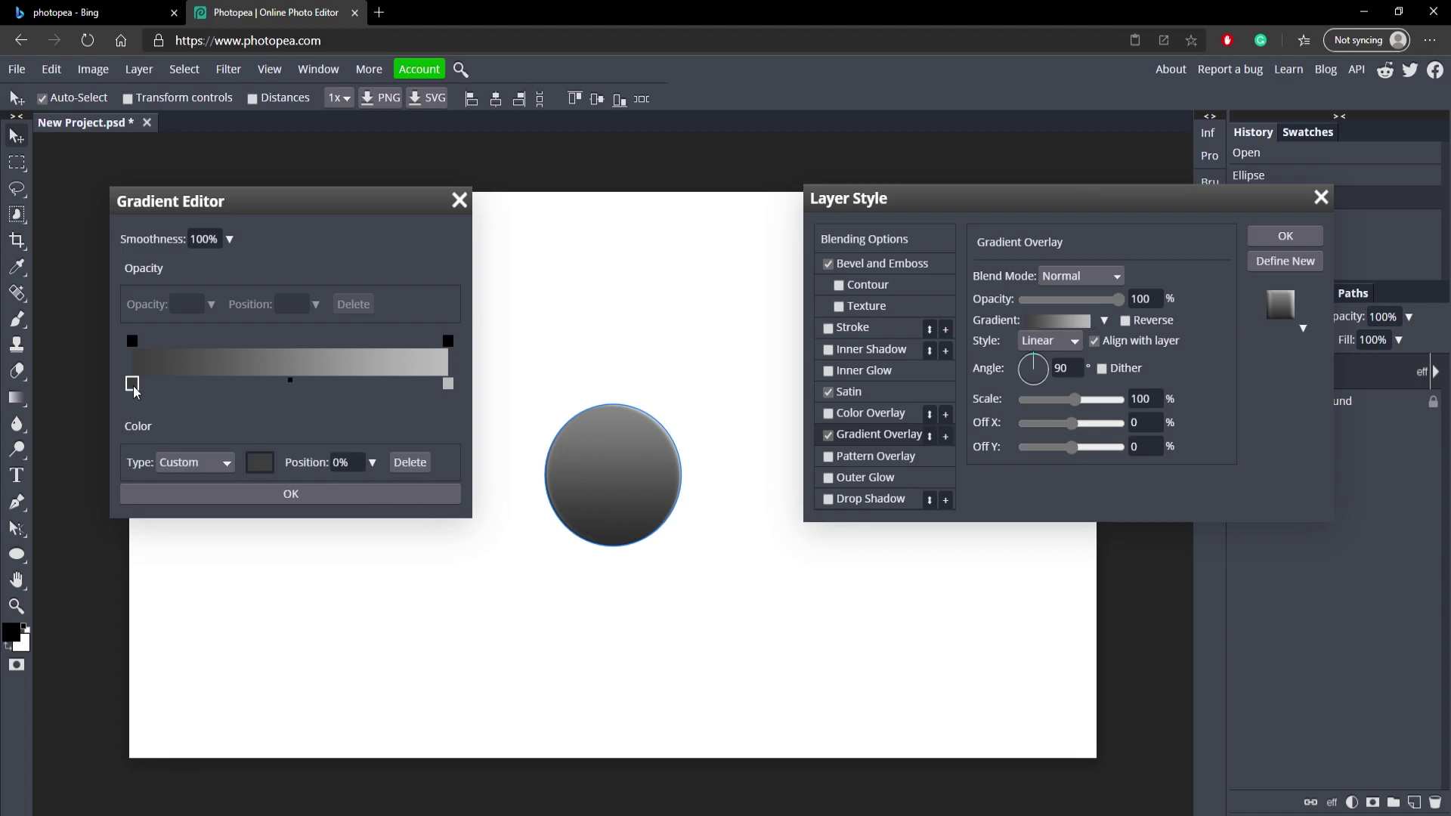
pyautogui.click(133, 383)
pyautogui.moveTo(730, 562)
pyautogui.mouseDown()
pyautogui.moveTo(719, 541)
pyautogui.moveTo(723, 565)
pyautogui.mouseUp()
pyautogui.click(1071, 637)
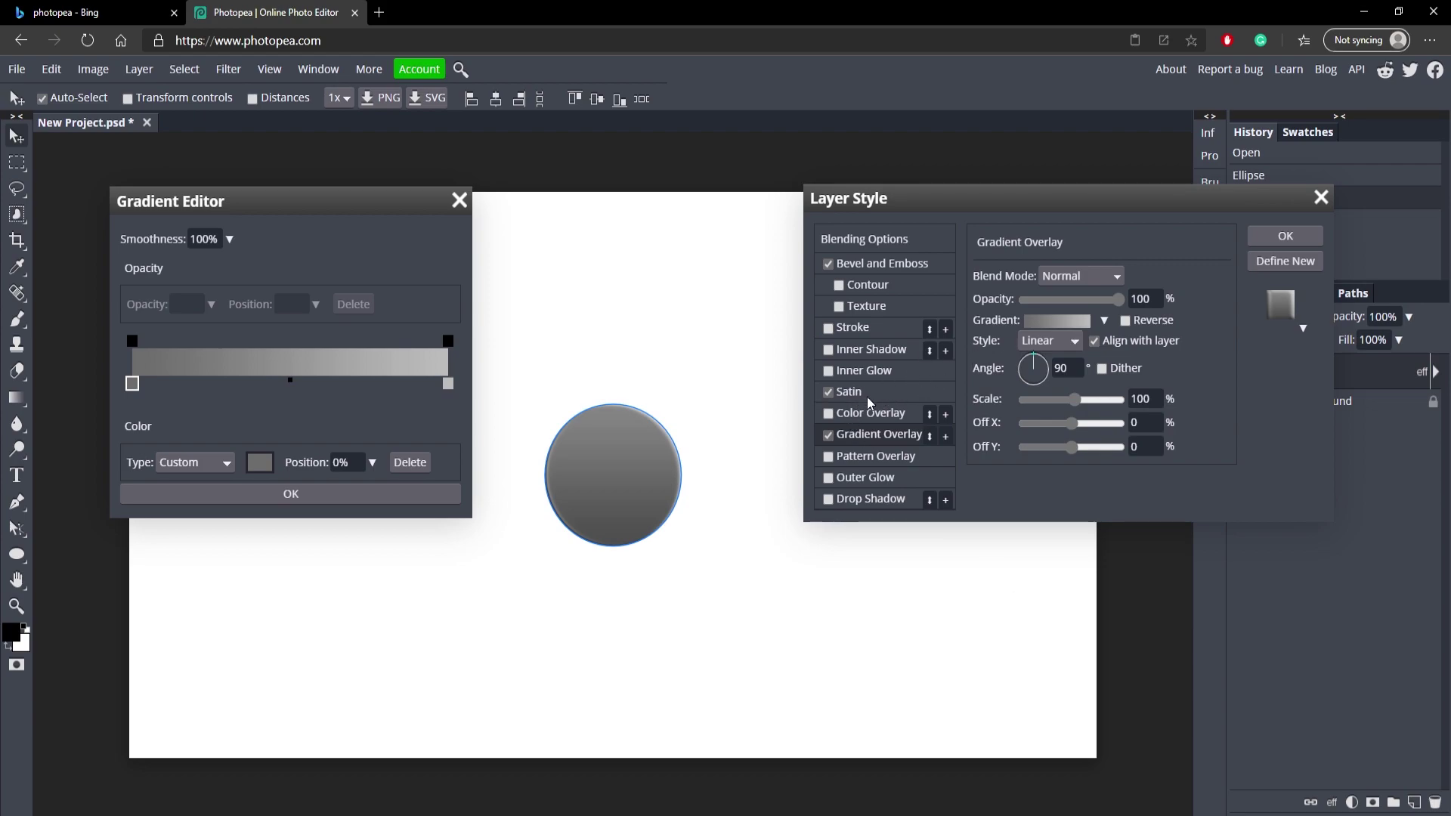
pyautogui.click(382, 494)
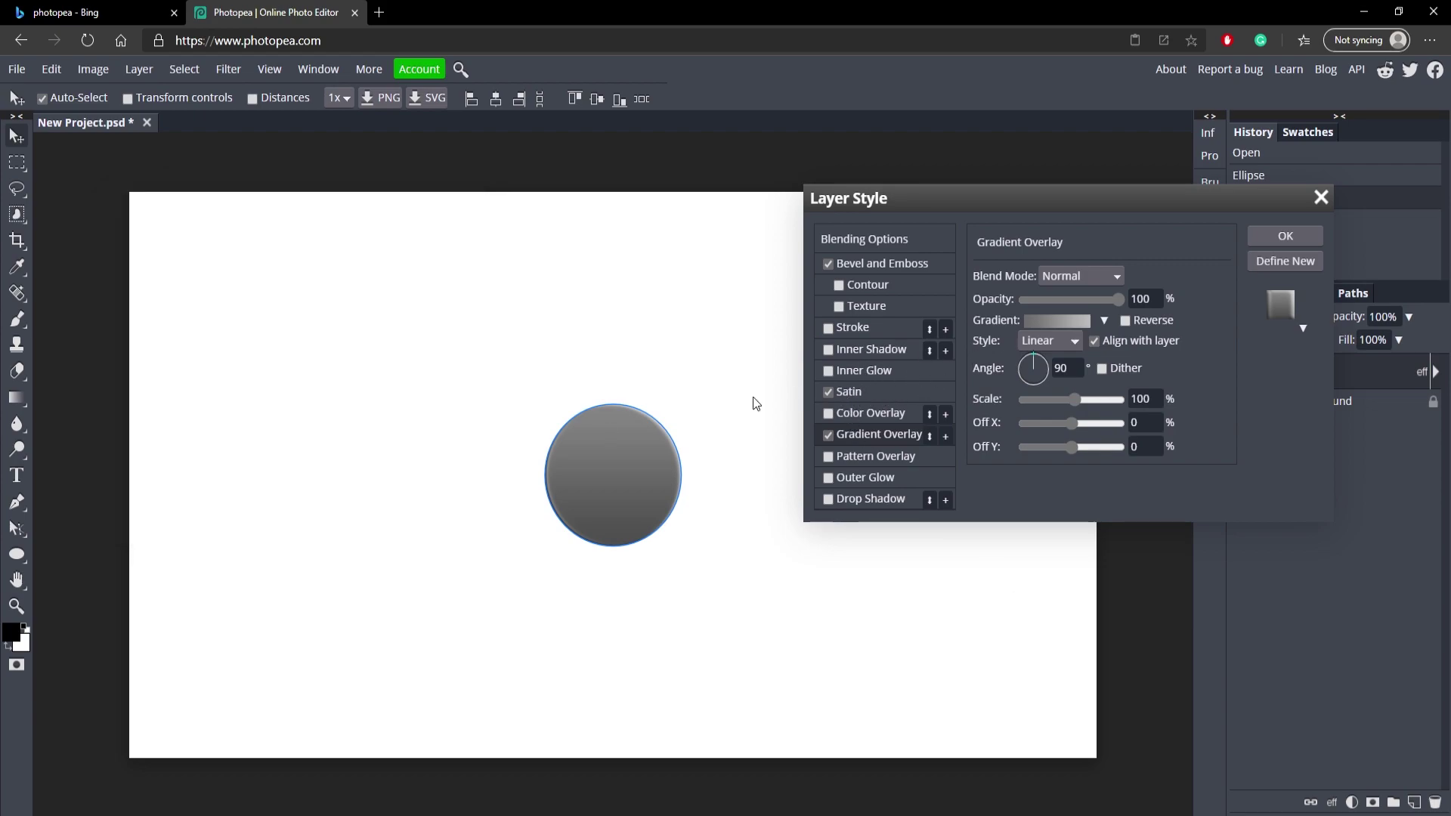
# - Tune the Satin to 17% opacity, 0 px distance and 17 px size
pyautogui.click(861, 393)
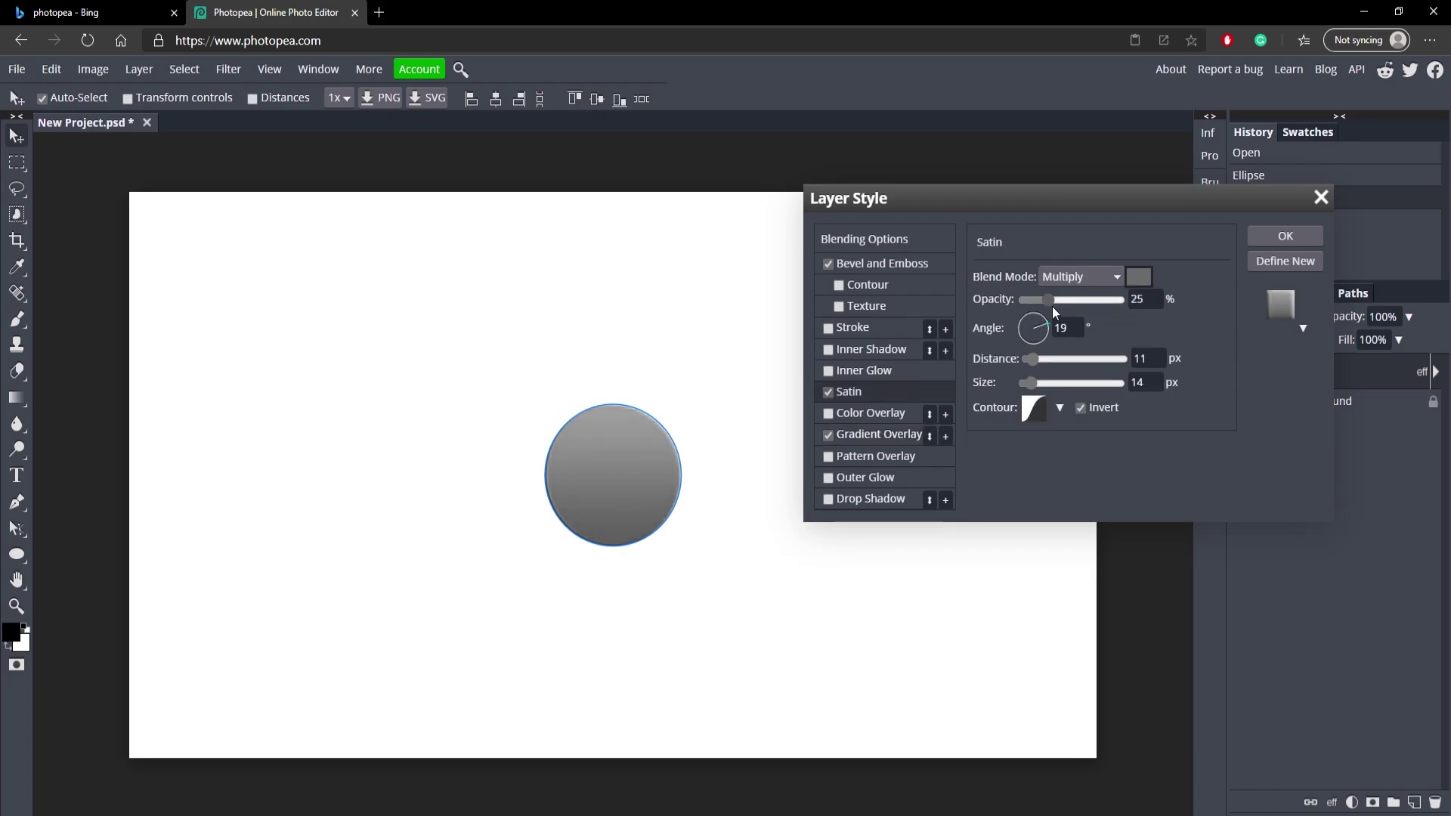
pyautogui.click(1051, 300)
pyautogui.moveTo(1032, 360); pyautogui.dragTo(1032, 381)
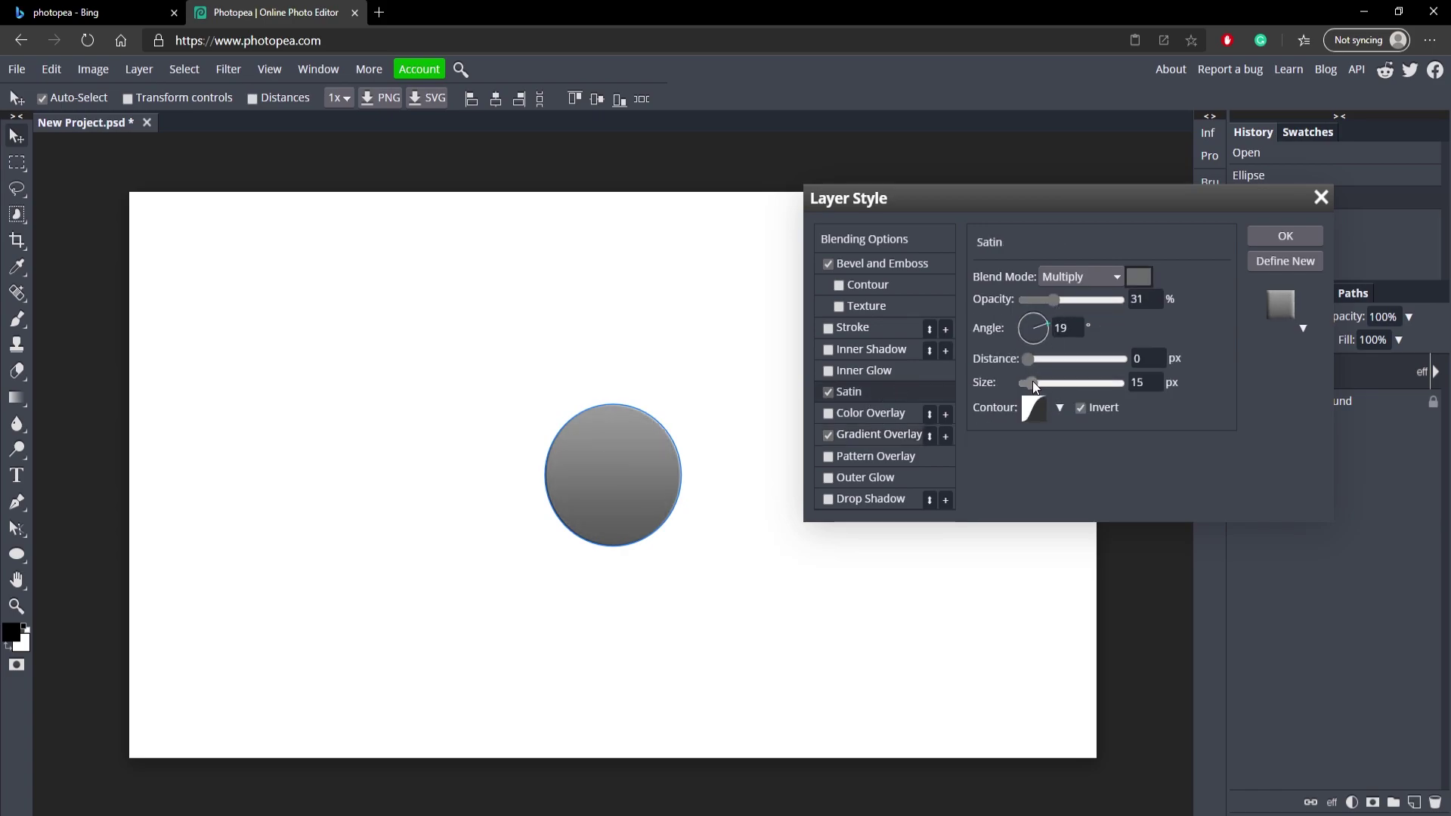
pyautogui.click(1040, 304)
pyautogui.click(828, 392)
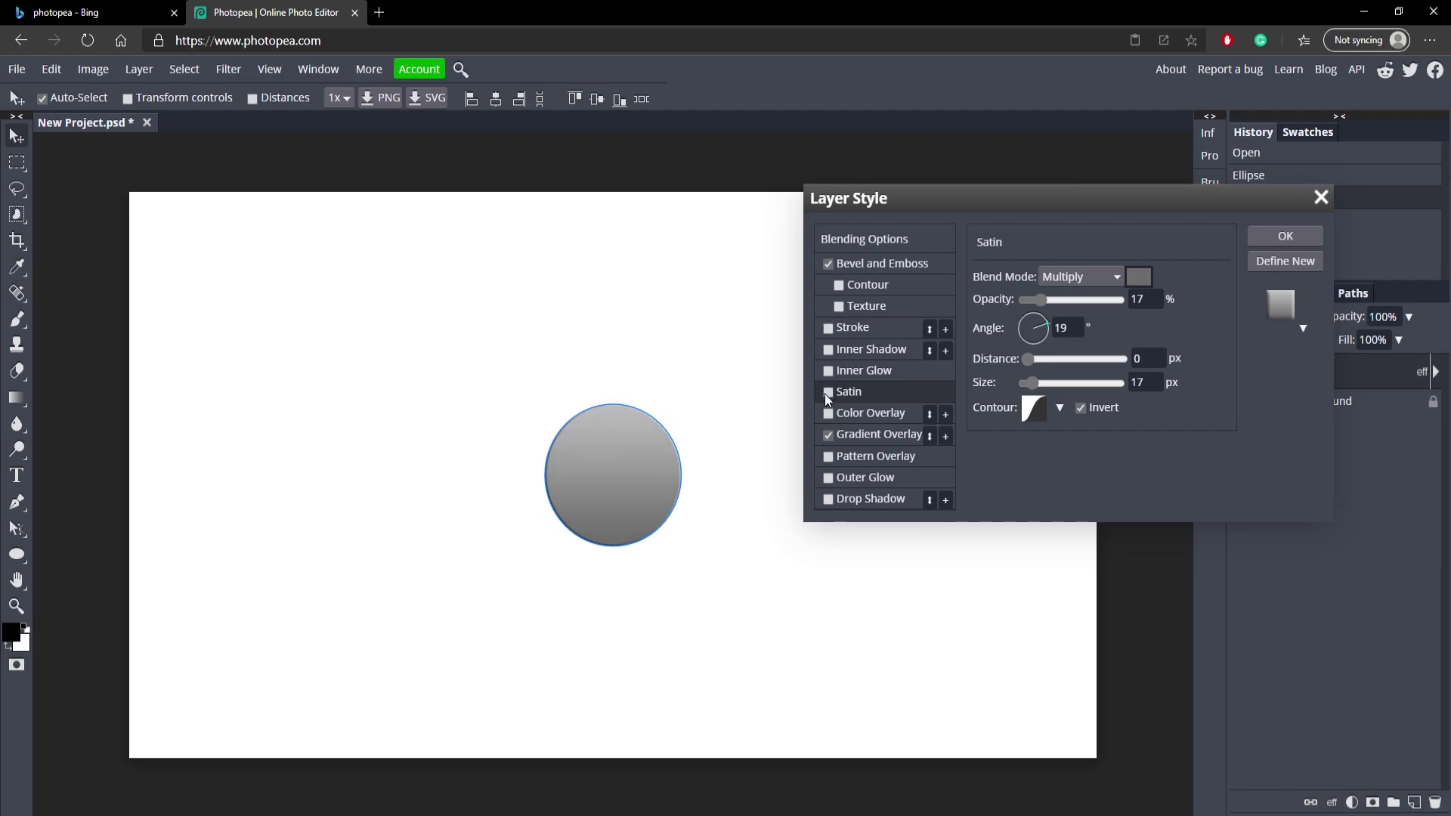
pyautogui.click(825, 393)
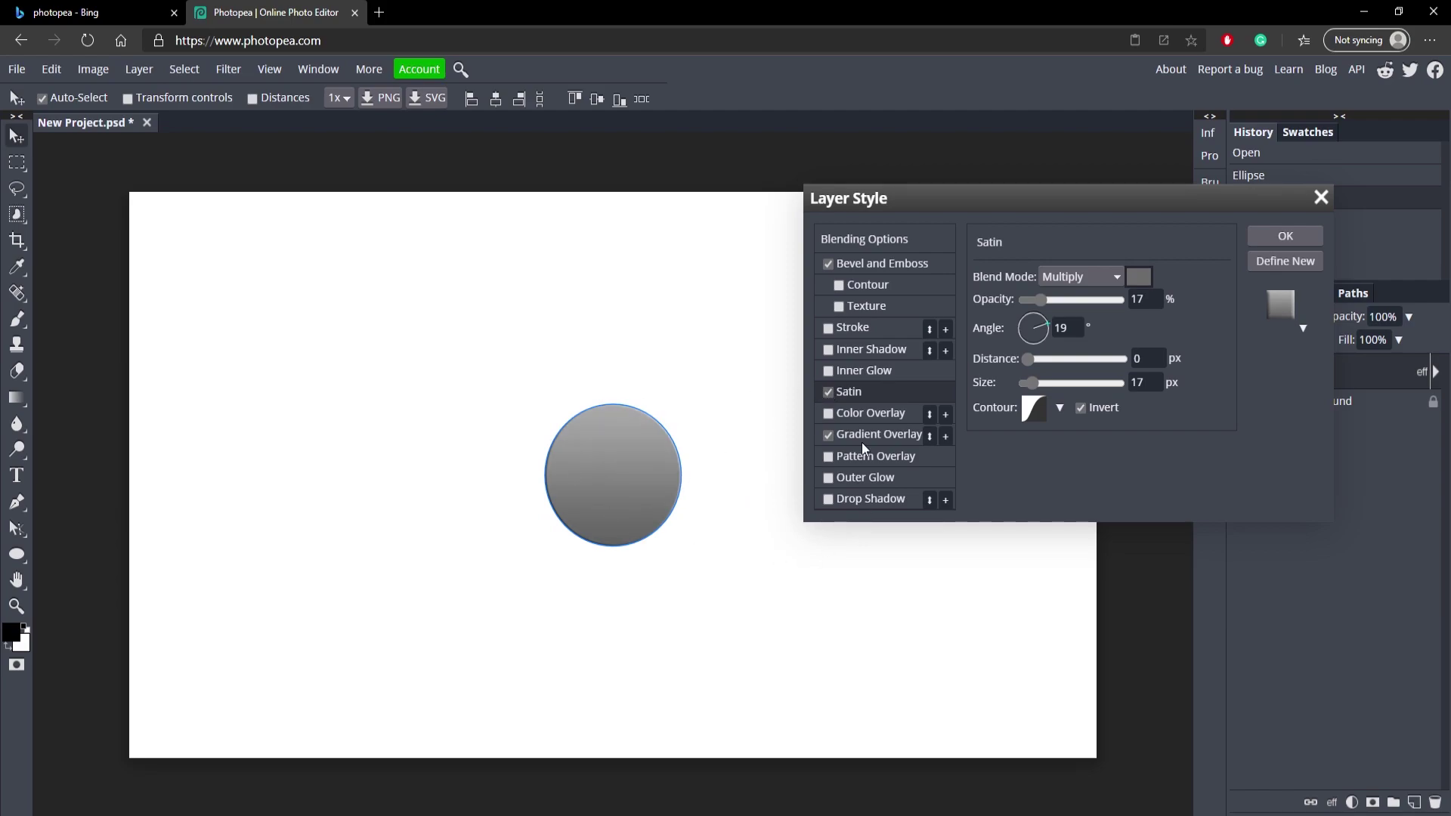
# - Add a drop shadow at 90° angle and 25% opacity, then apply the layer style
pyautogui.click(828, 500)
pyautogui.click(862, 501)
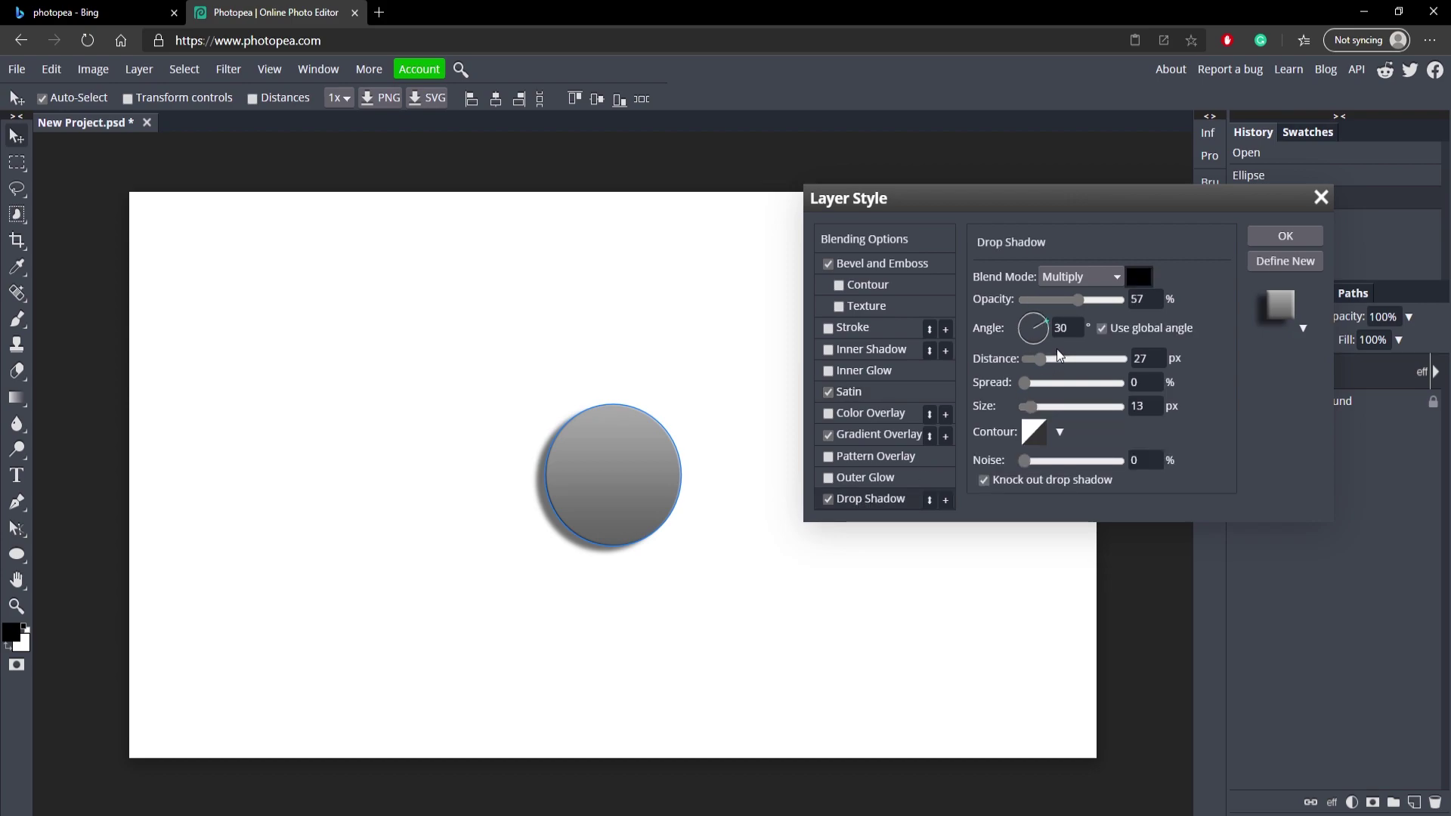
pyautogui.doubleClick(1071, 328)
pyautogui.write('90')
pyautogui.press('Return')
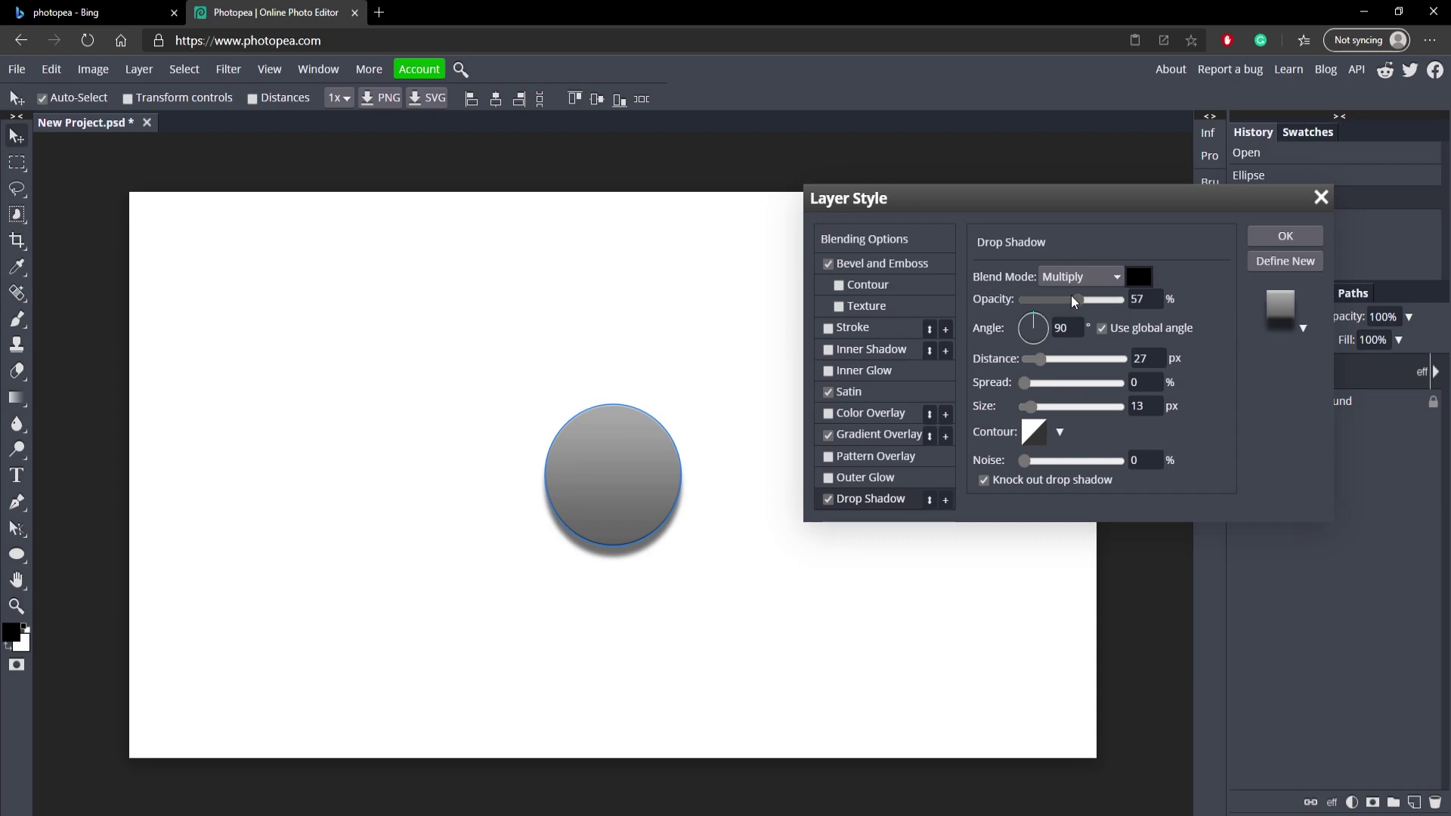
pyautogui.moveTo(1072, 300); pyautogui.dragTo(1048, 300)
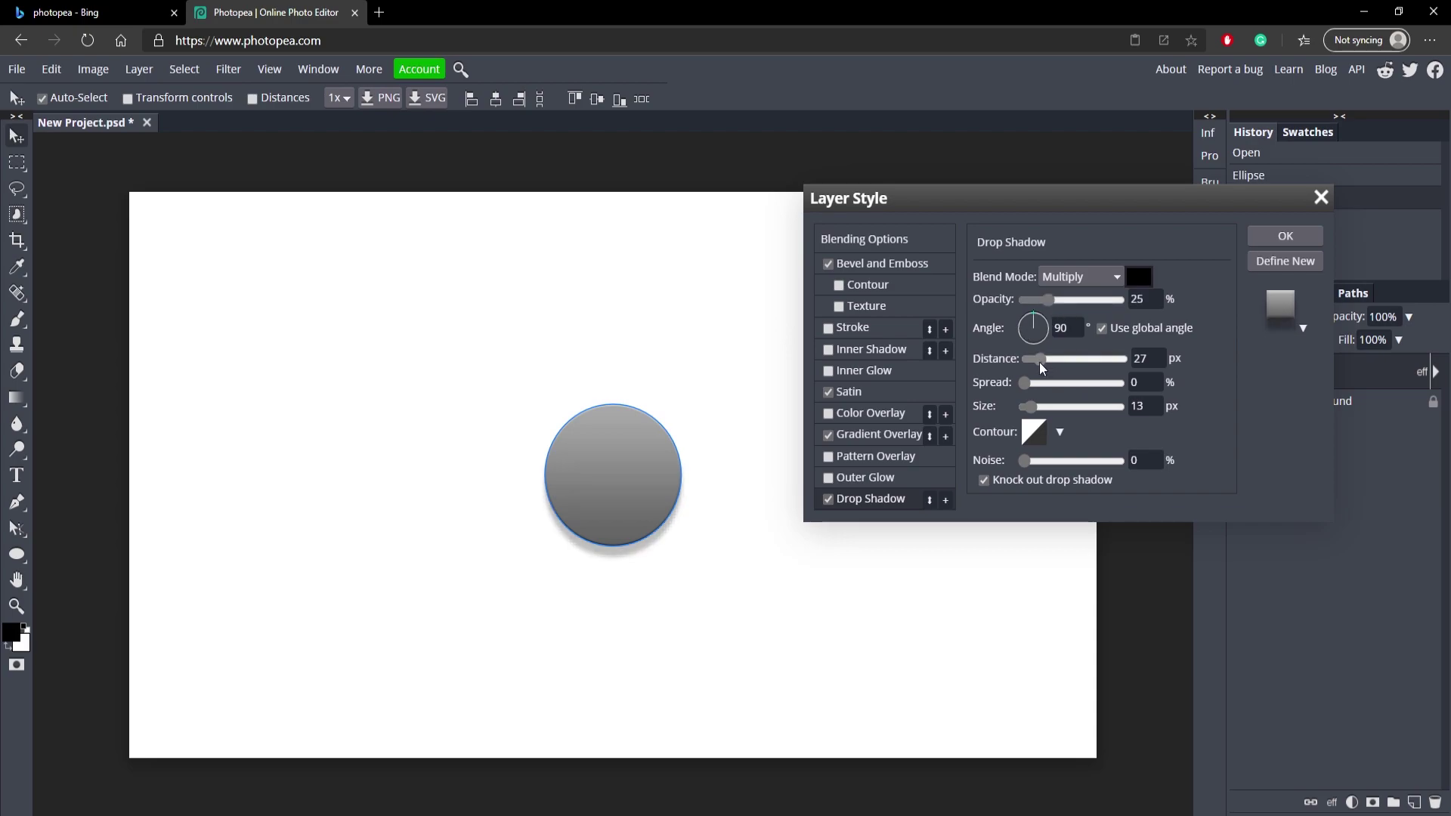
pyautogui.click(1273, 235)
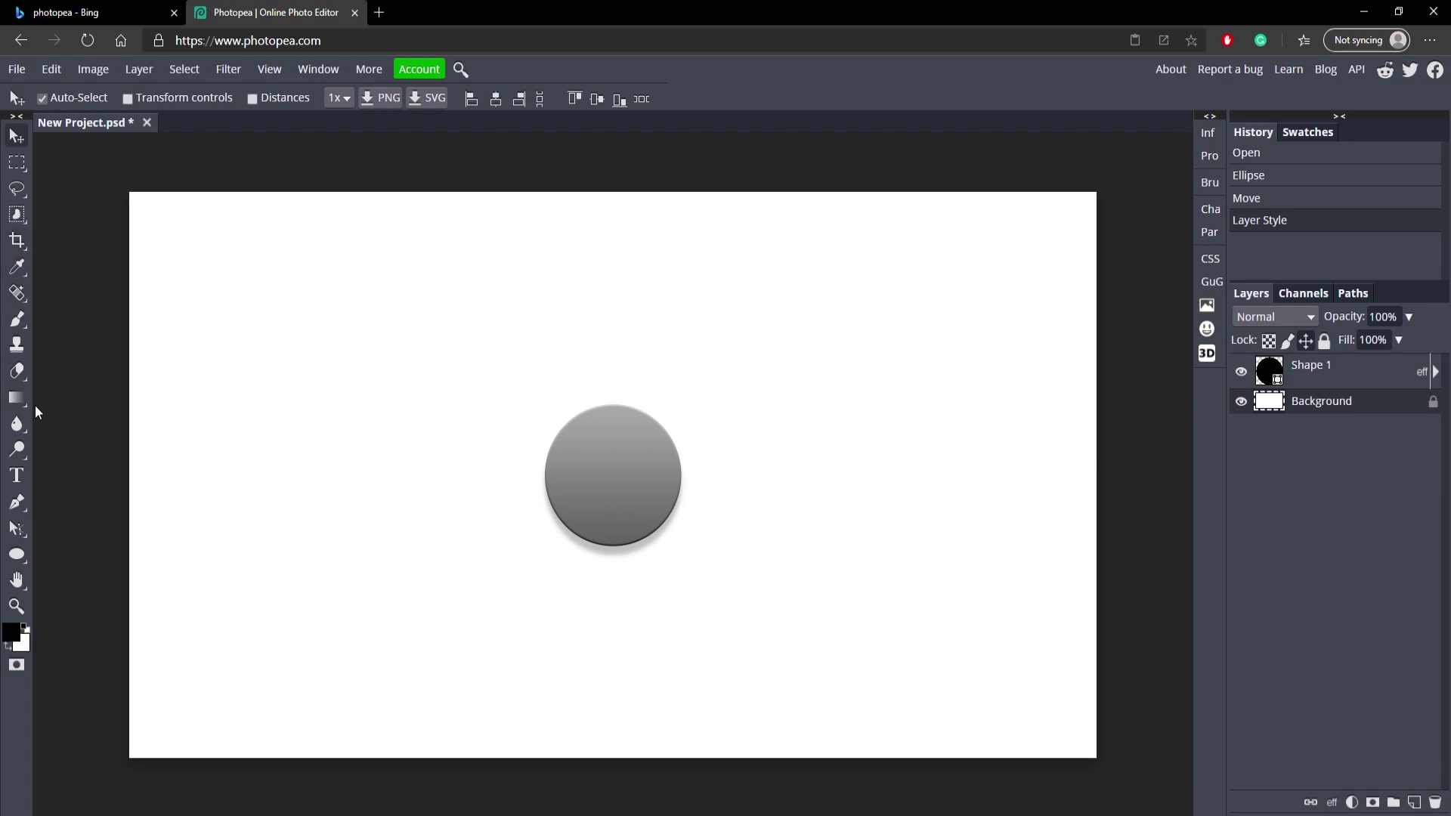
# - Set the Pen tool to shape mode with a black fill
pyautogui.rightClick(17, 503)
pyautogui.click(70, 505)
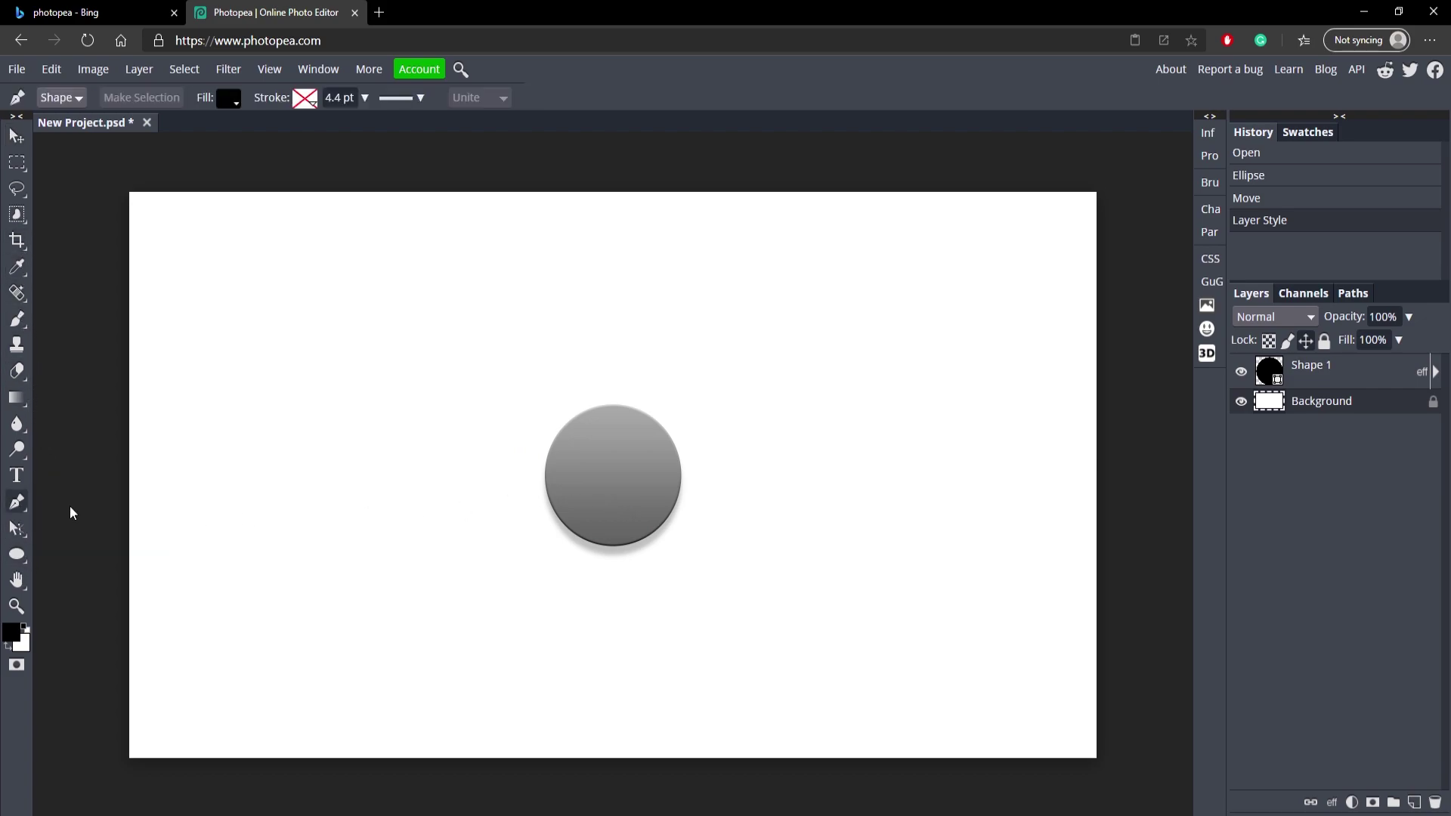
pyautogui.click(228, 99)
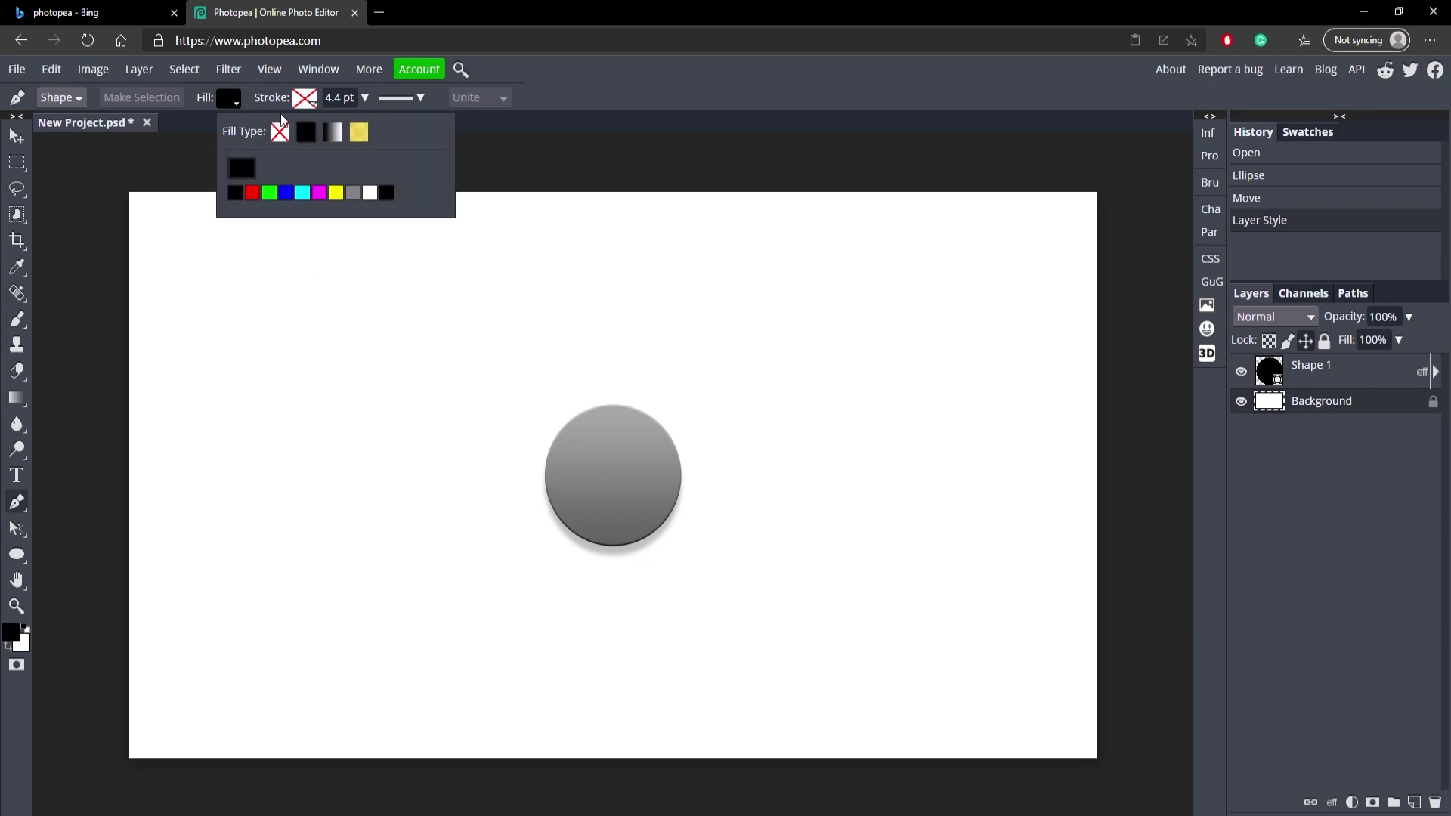
pyautogui.click(240, 168)
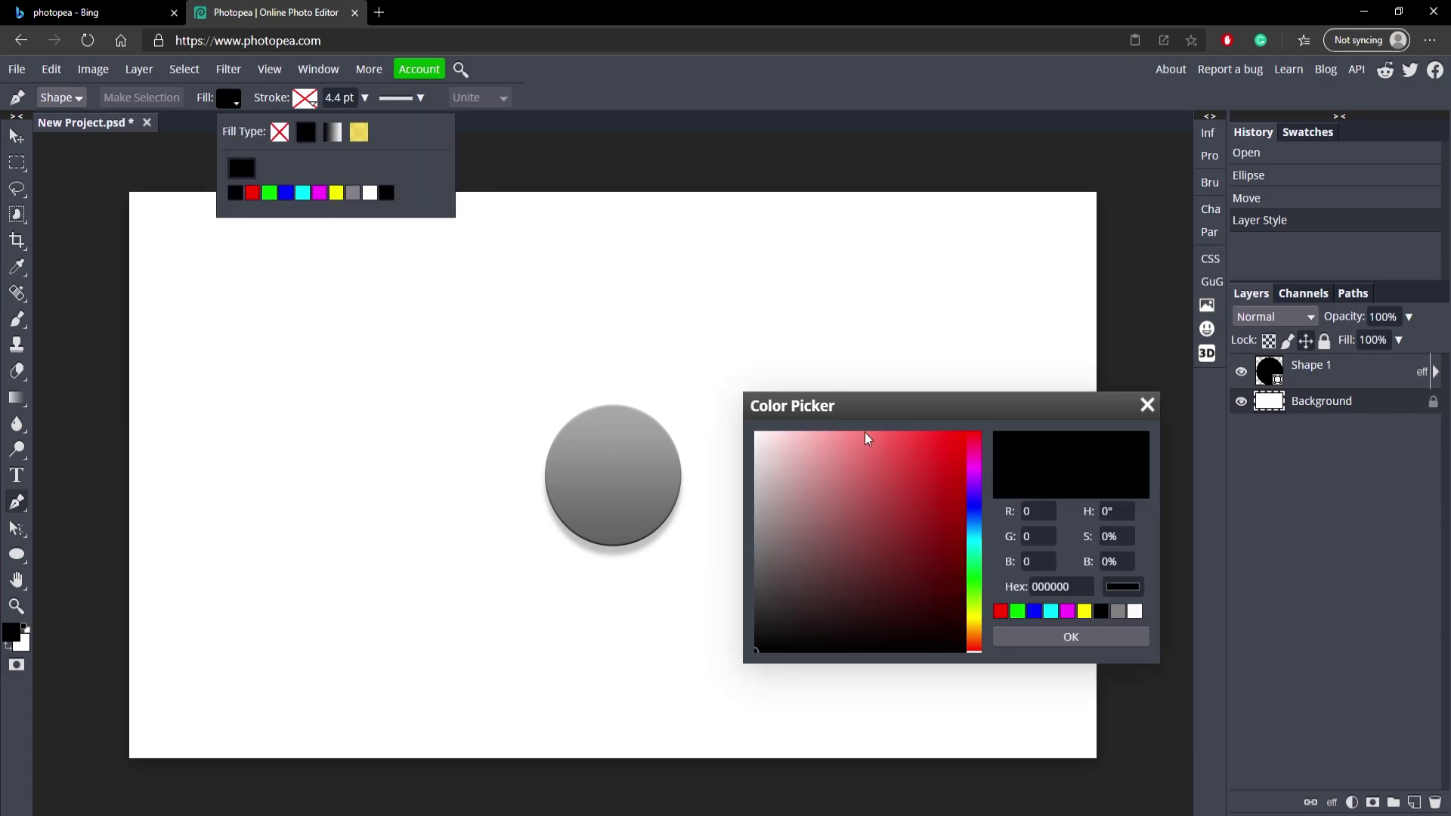
pyautogui.click(1111, 634)
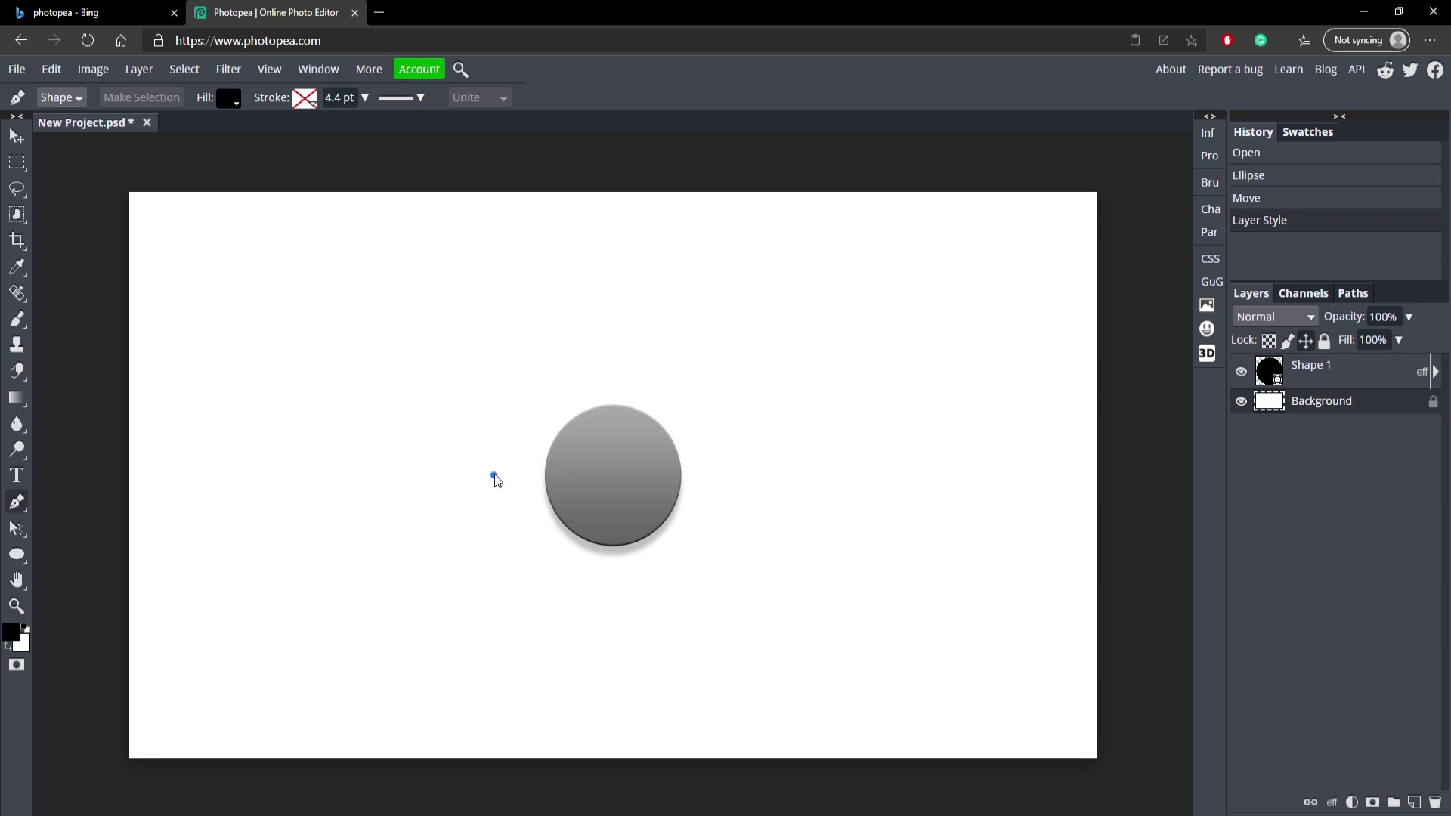
# - Plot a first set of anchor points below the circle, then undo the stray ones
pyautogui.click(494, 474)
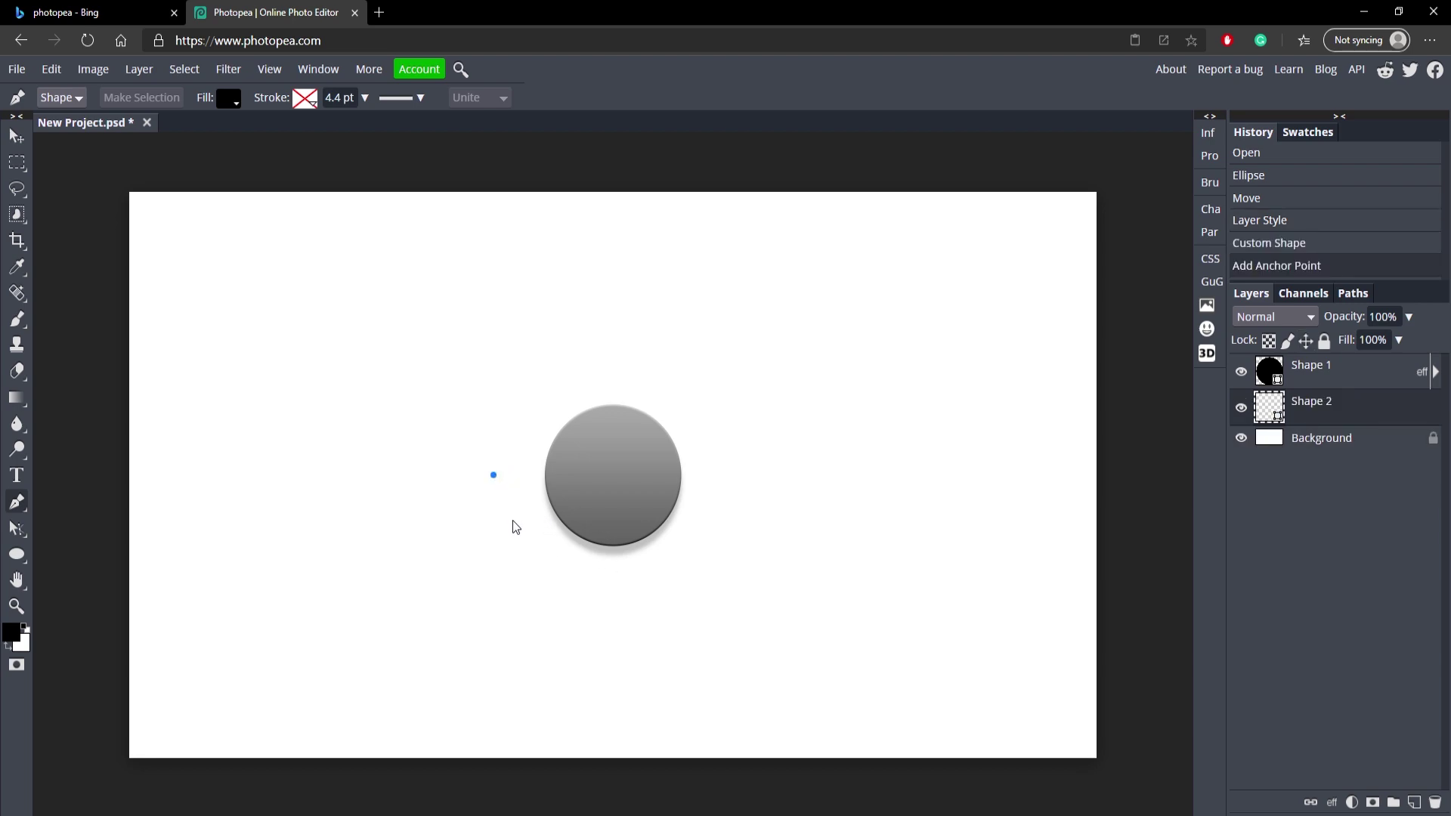
pyautogui.moveTo(493, 529); pyautogui.dragTo(501, 529)
pyautogui.click(554, 529)
pyautogui.click(591, 568)
pyautogui.click(720, 568)
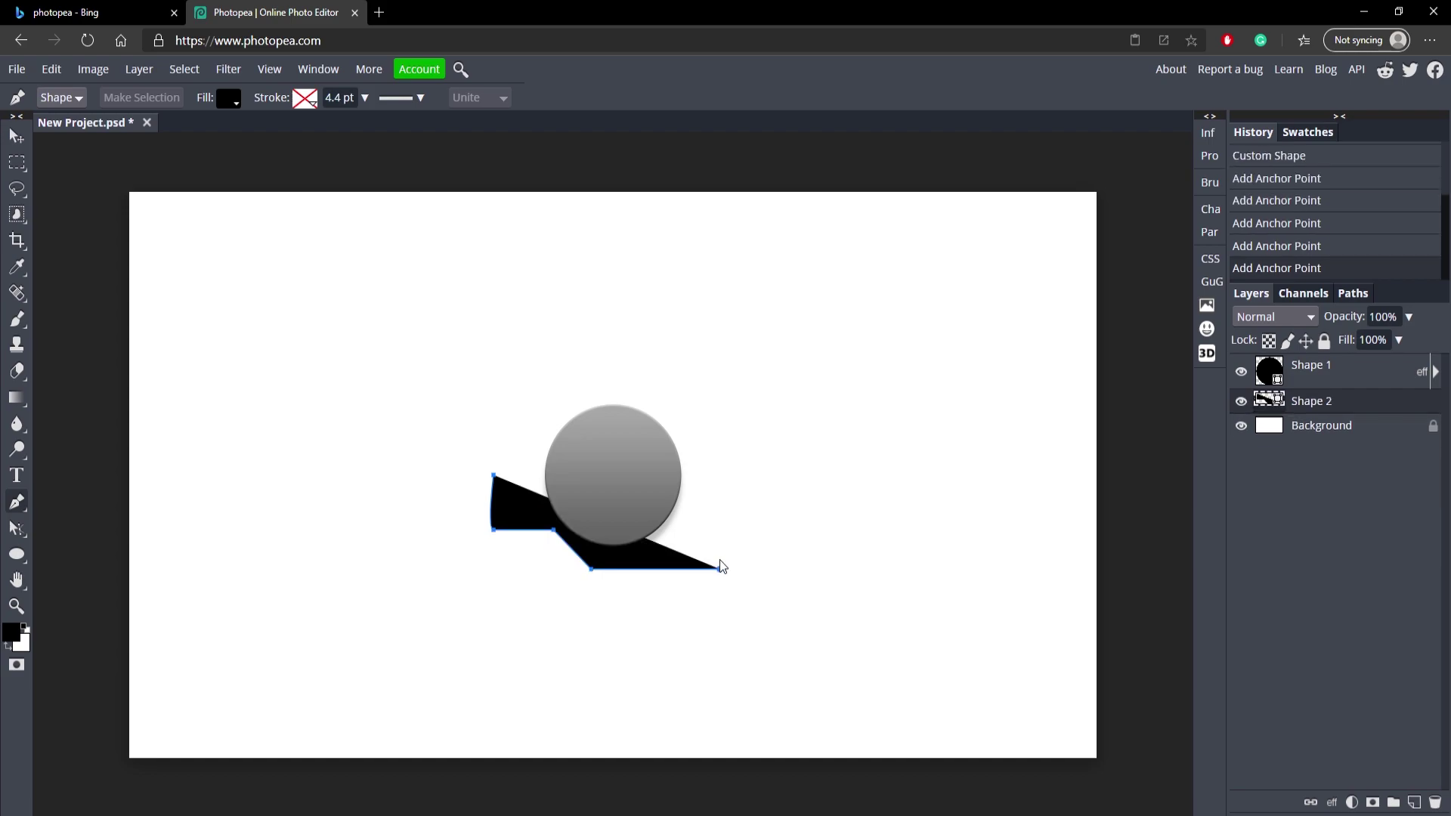
pyautogui.click(792, 493)
pyautogui.click(792, 389)
pyautogui.hotkey('ctrl', 'z')
pyautogui.hotkey('ctrl', 'z')
pyautogui.hotkey('ctrl', 'z')
pyautogui.hotkey('ctrl', 'z')
pyautogui.hotkey('ctrl', 'z')
pyautogui.hotkey('ctrl', 'z')
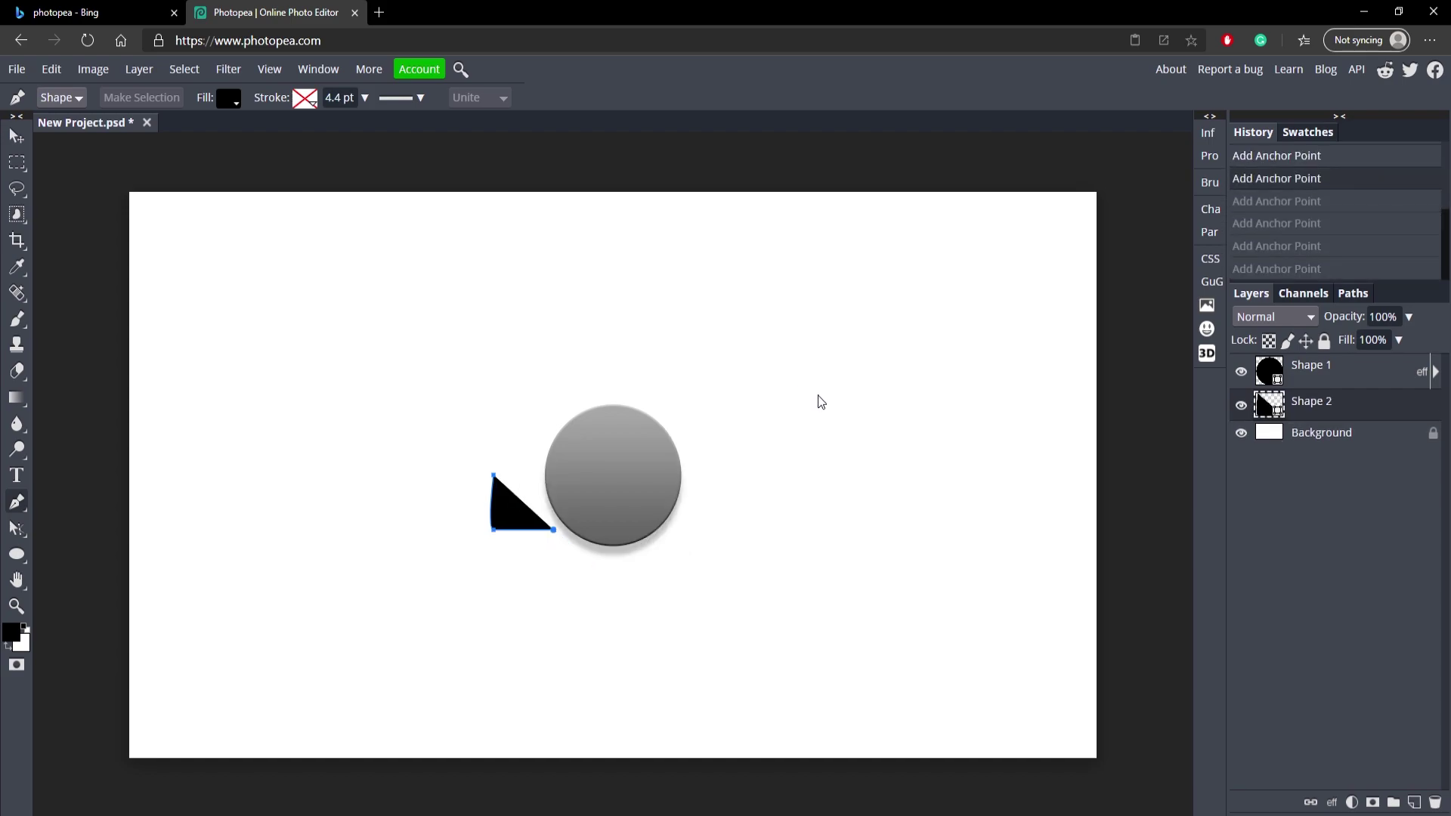
pyautogui.hotkey('ctrl', 'z')
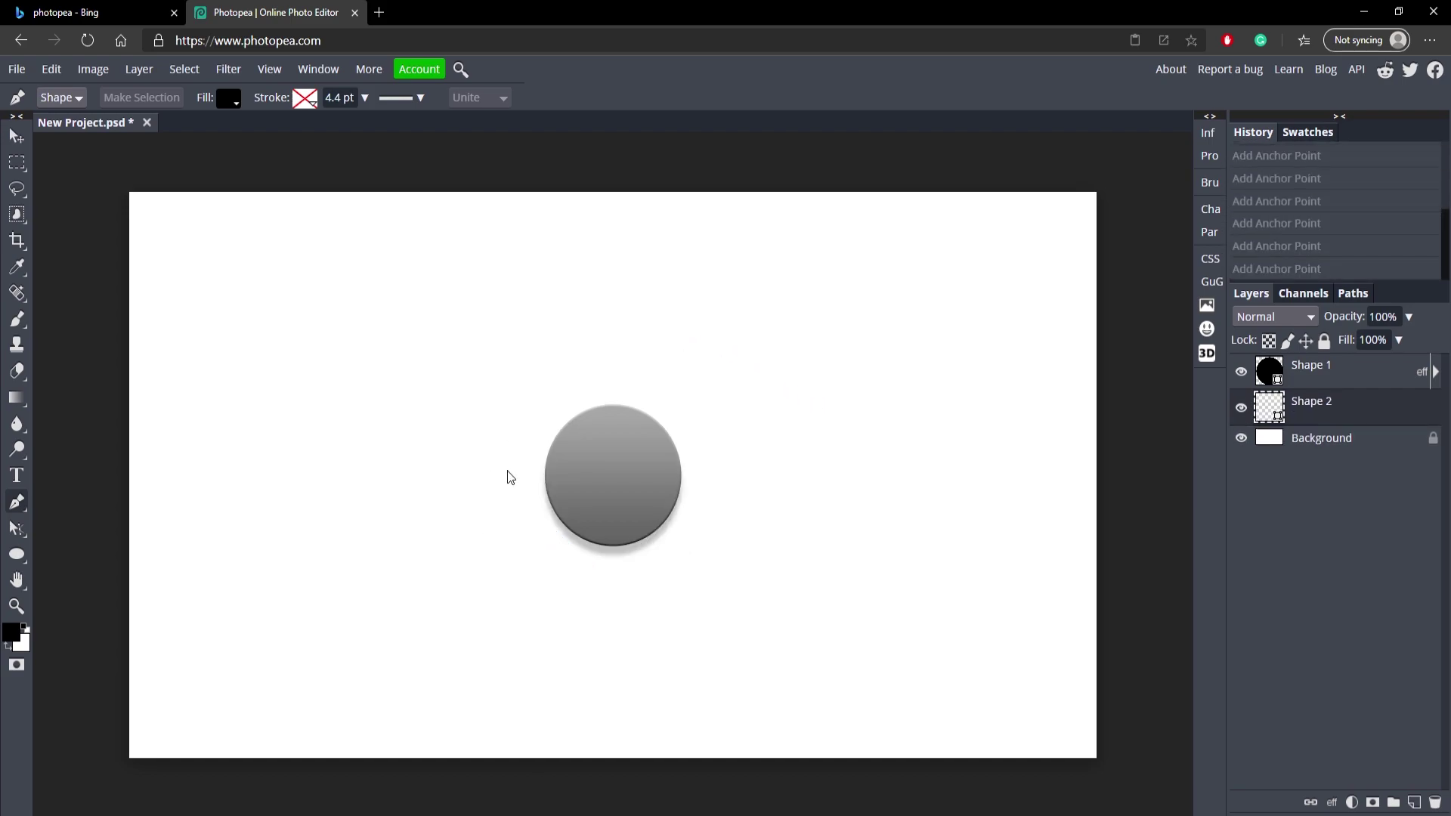
# - Draw a closed four-cornered black wing shape at the circle's lower left
pyautogui.click(512, 470)
pyautogui.click(513, 510)
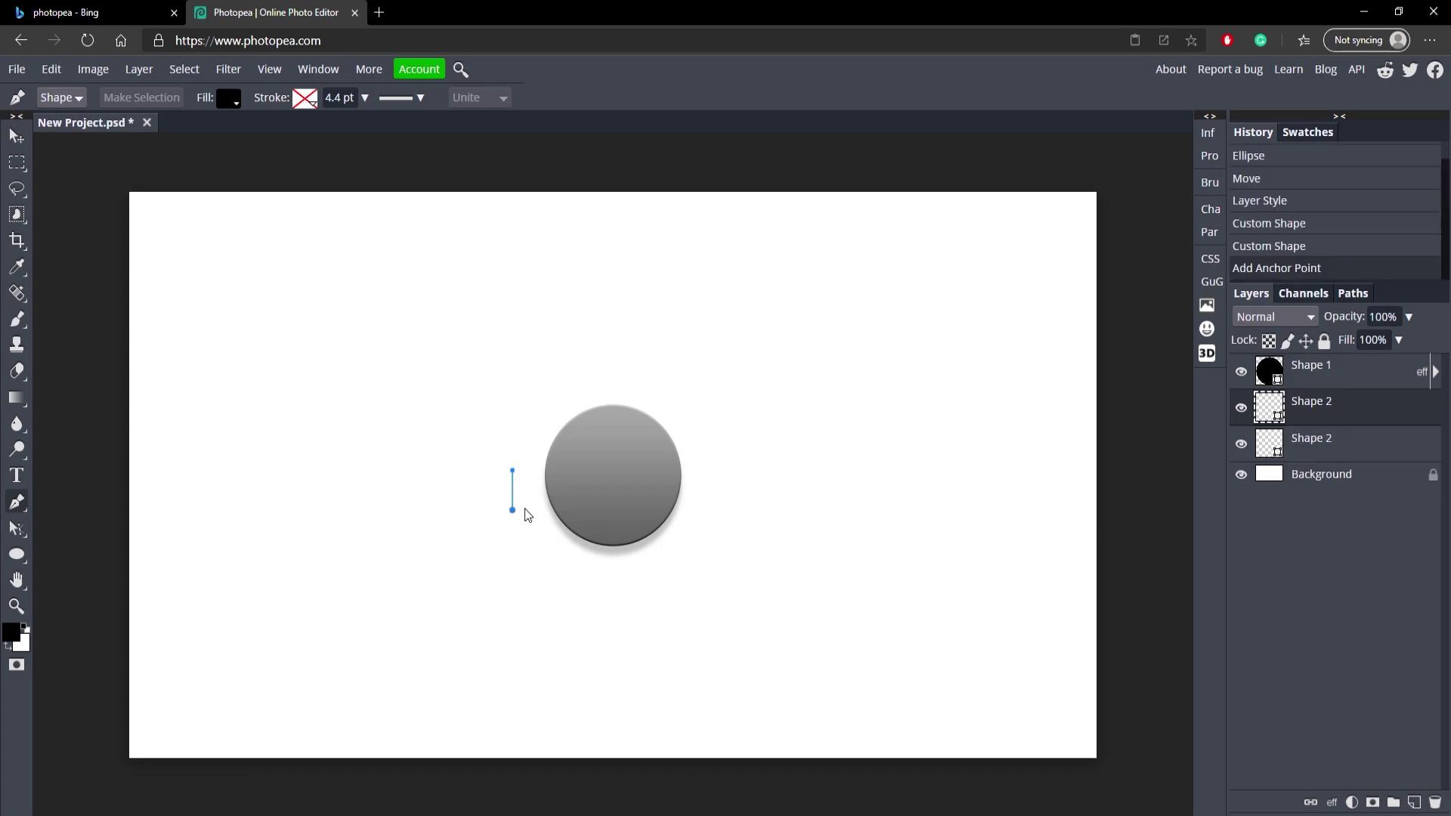
pyautogui.click(569, 510)
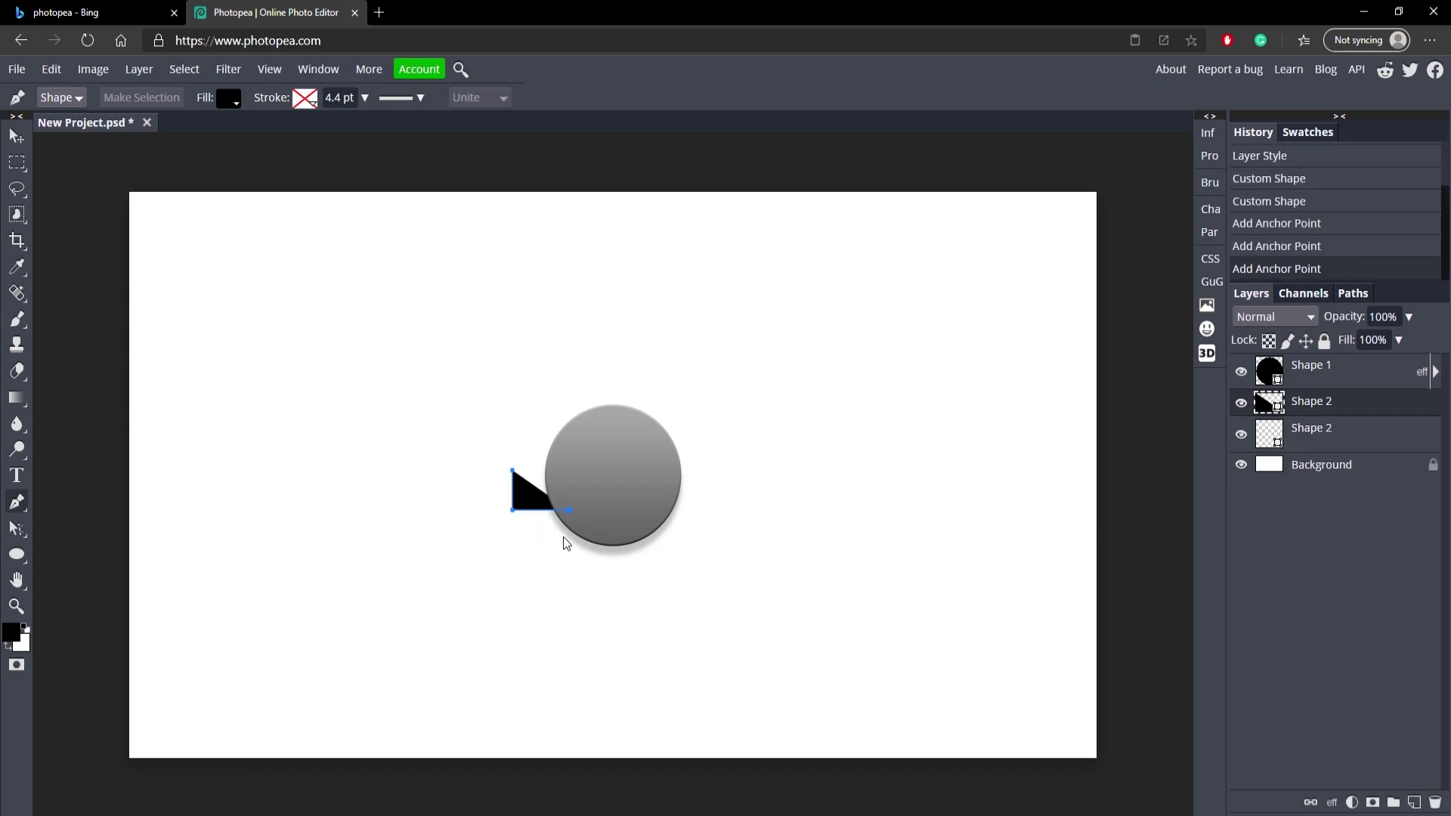
pyautogui.hotkey('ctrl', 'z')
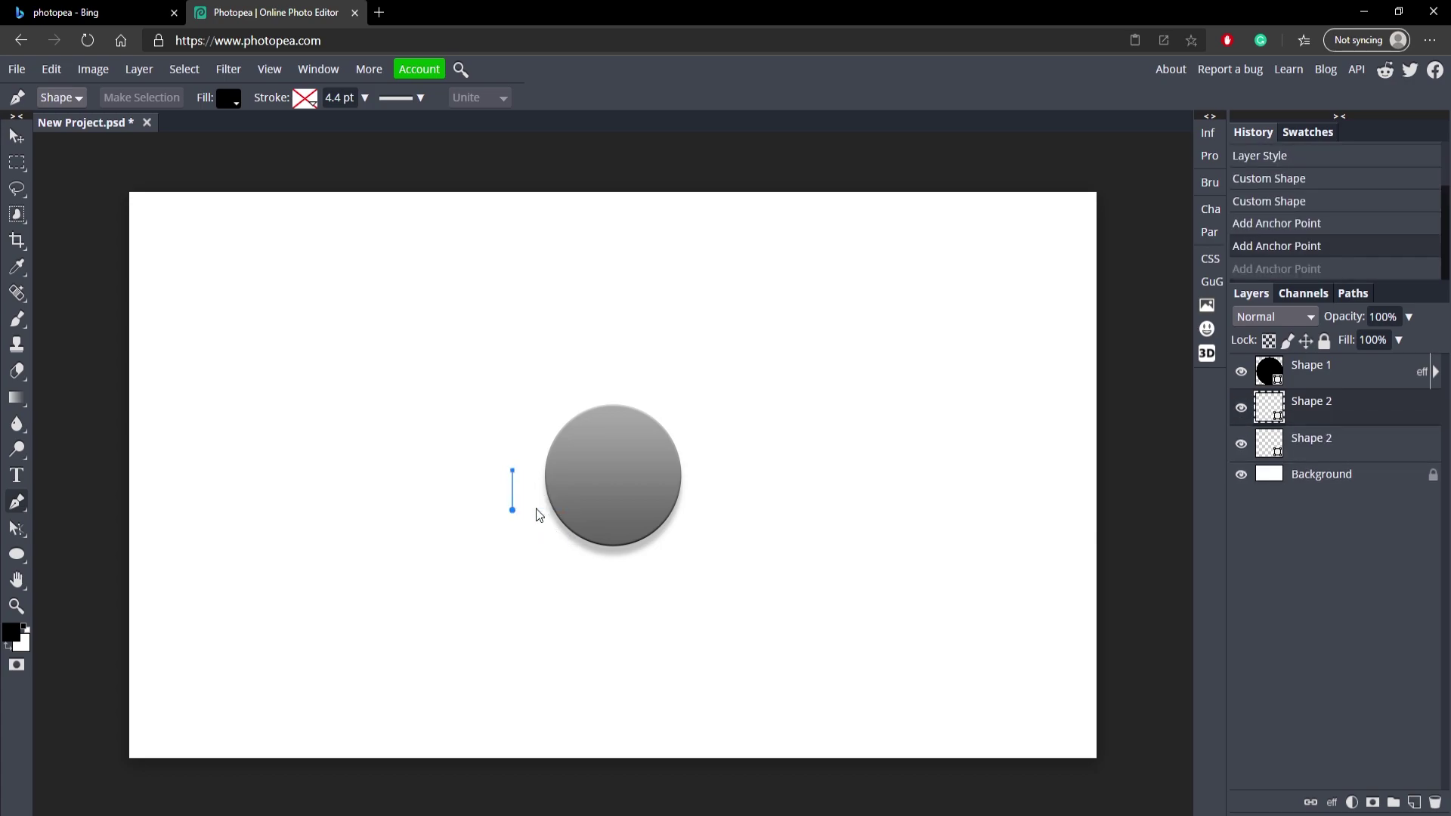
pyautogui.click(612, 543)
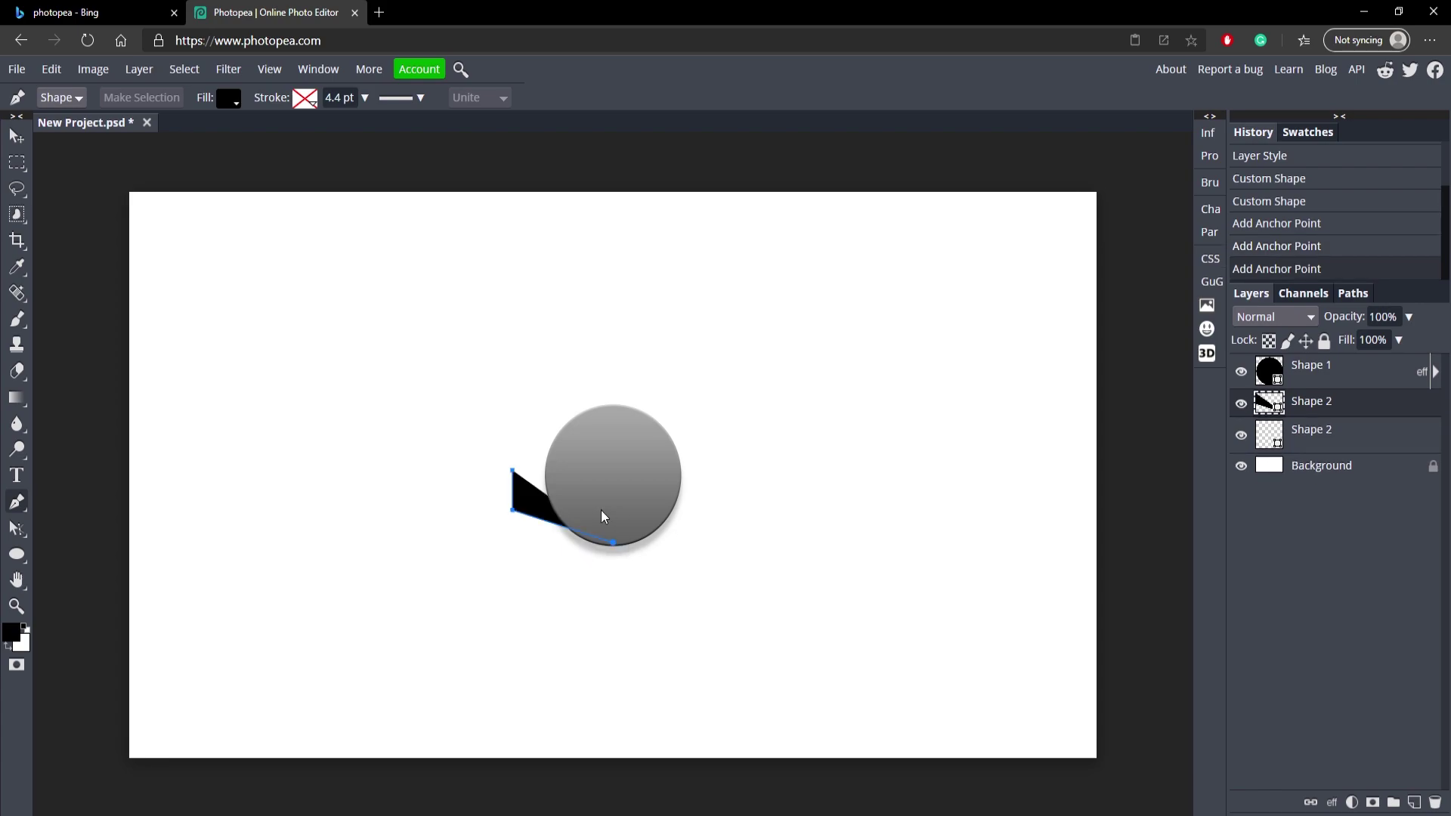
pyautogui.click(578, 500)
pyautogui.click(531, 492)
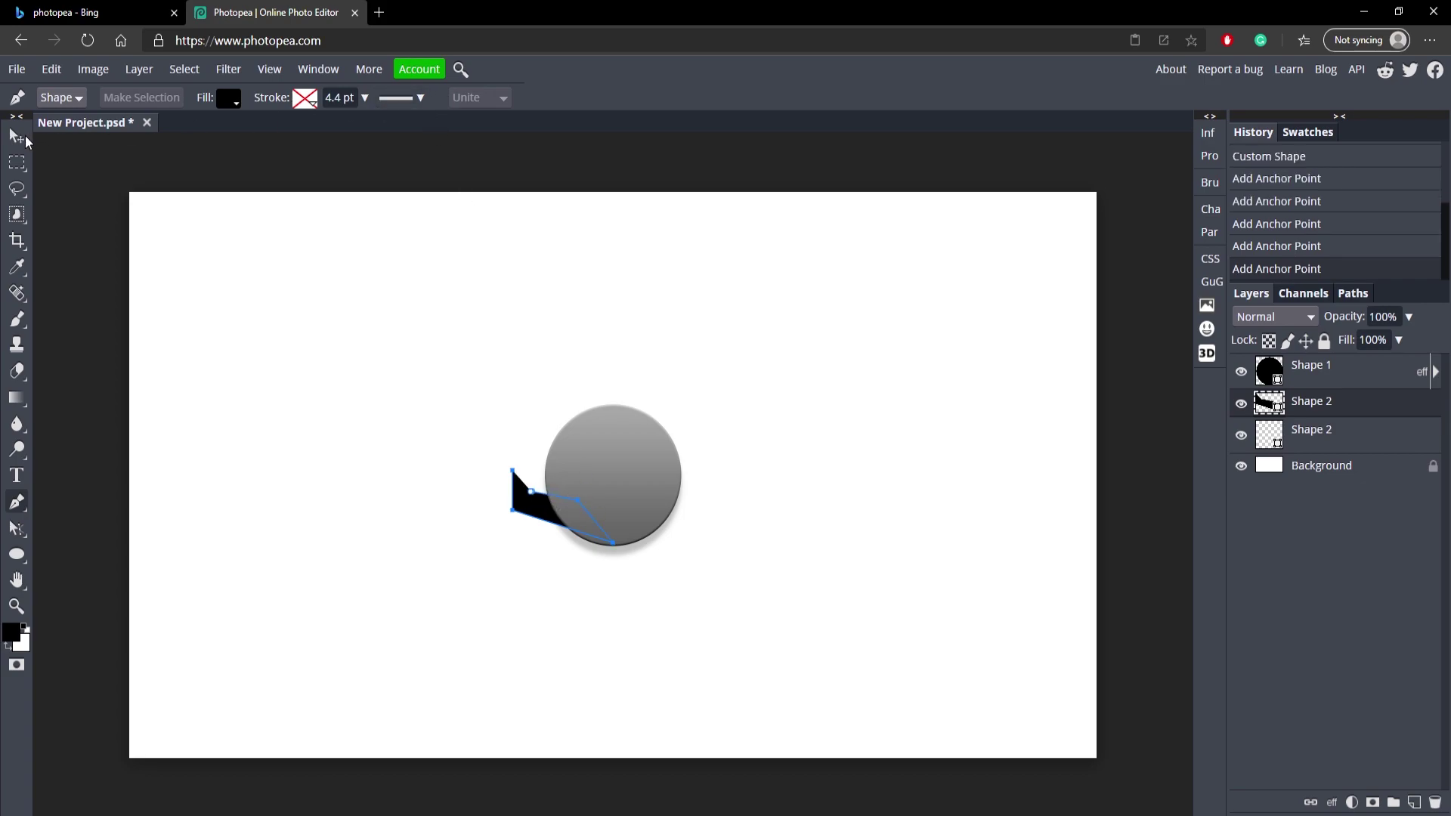
pyautogui.click(513, 471)
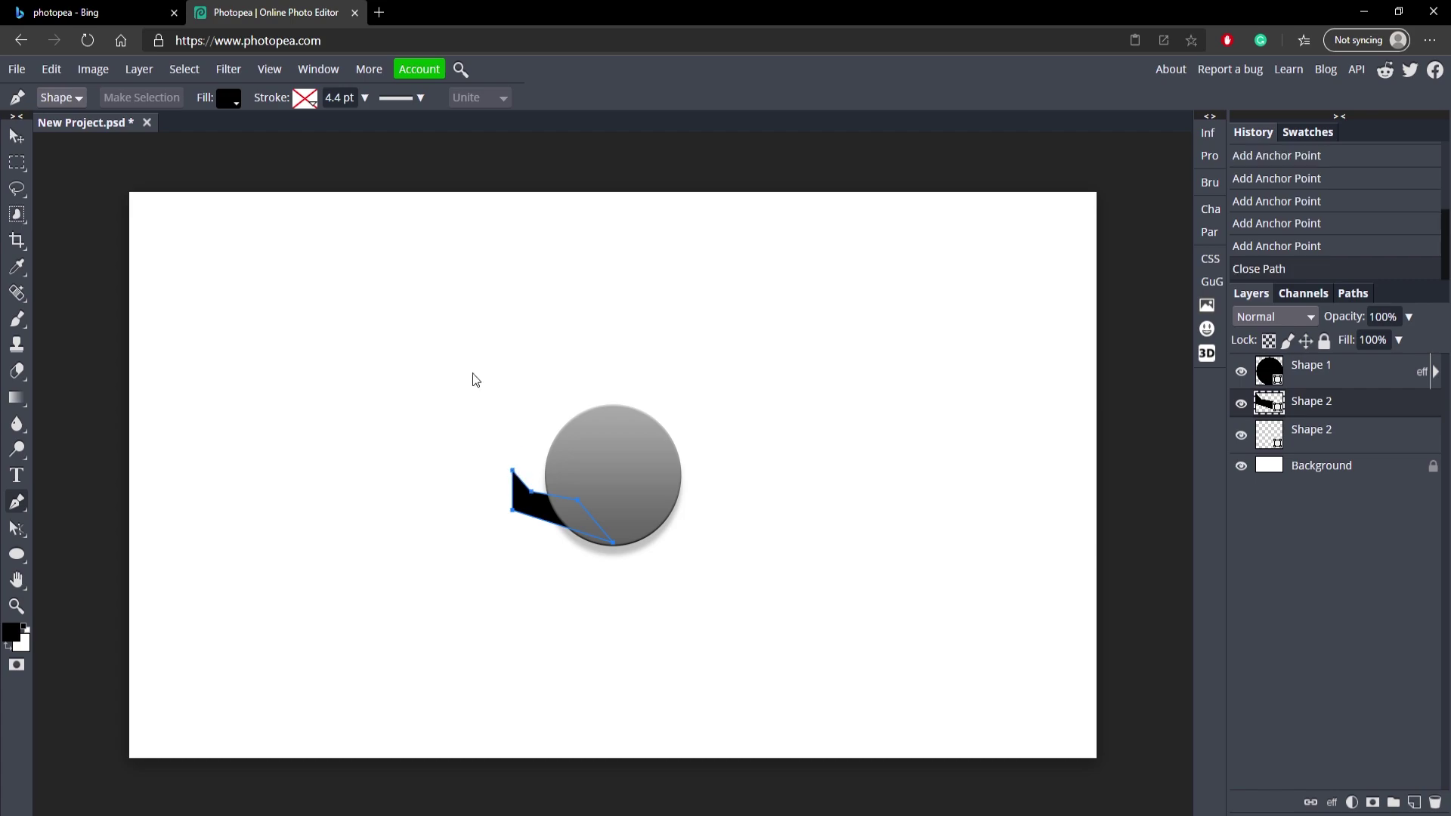
# - Reposition the wing in line with the circle and hide the circle layer
pyautogui.press('v')
pyautogui.click(647, 339)
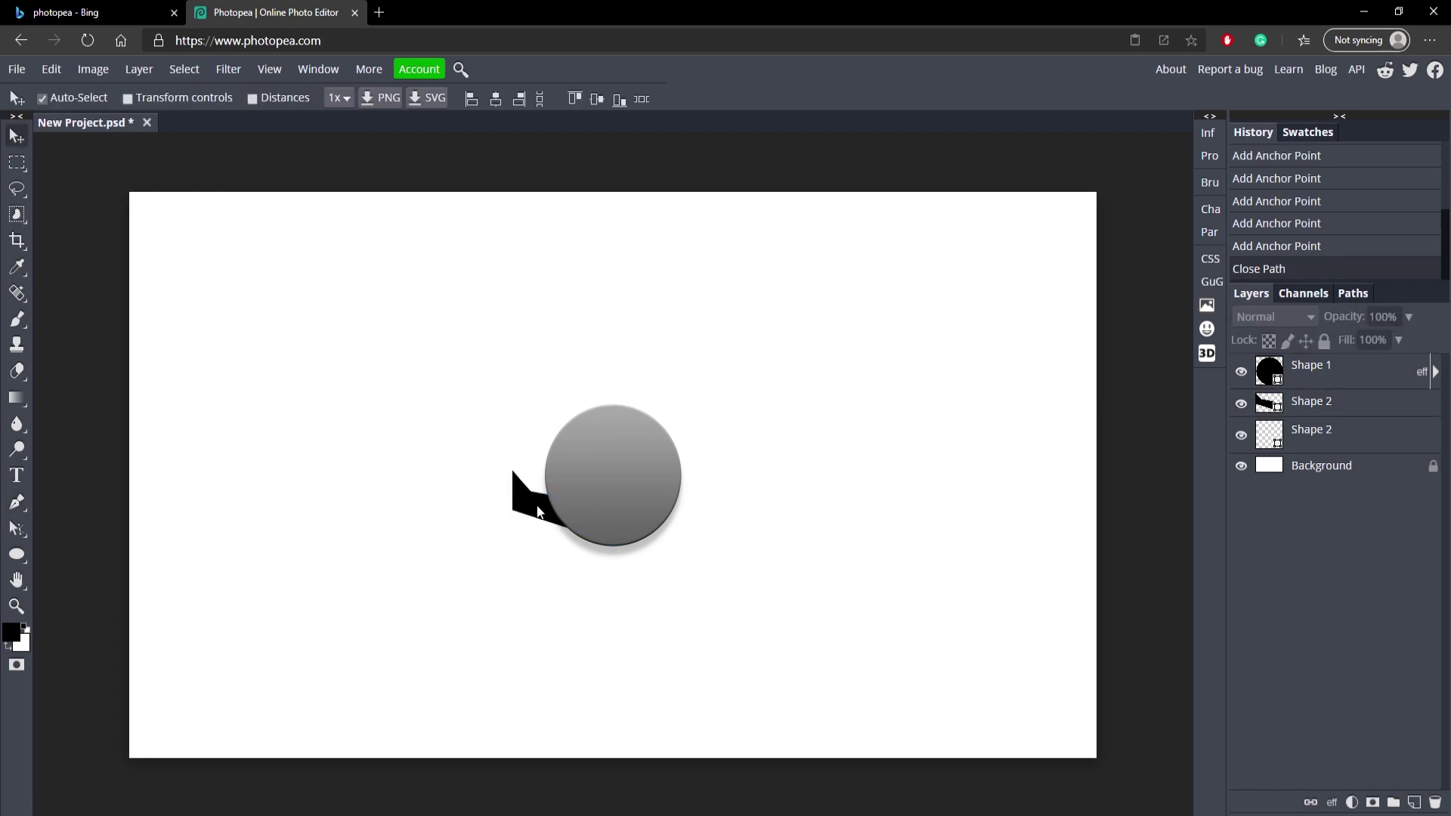
pyautogui.moveTo(540, 513)
pyautogui.mouseDown()
pyautogui.moveTo(504, 494)
pyautogui.moveTo(542, 504)
pyautogui.moveTo(521, 517)
pyautogui.mouseUp()
pyautogui.click(780, 434)
pyautogui.click(831, 449)
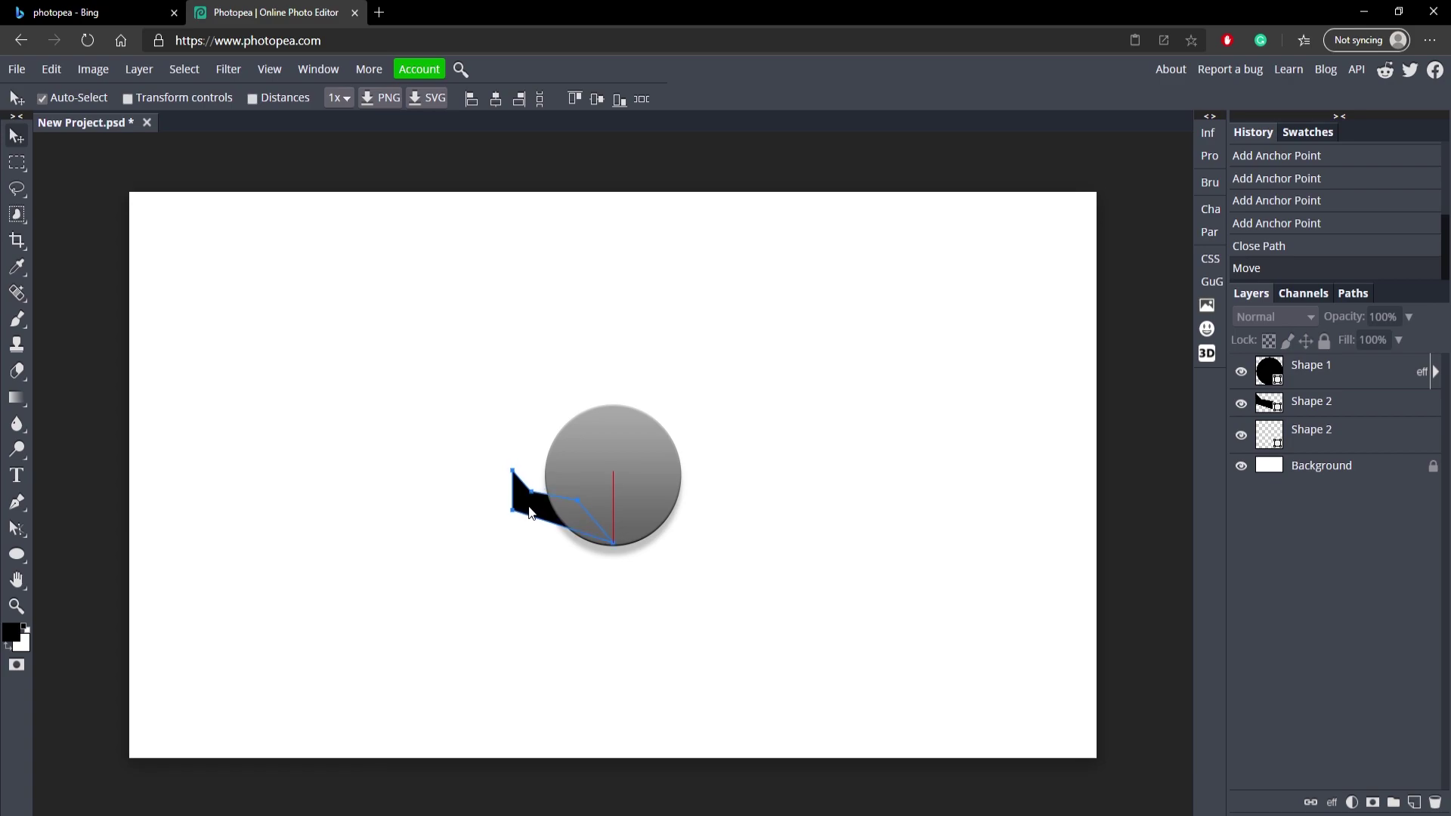
pyautogui.click(843, 492)
pyautogui.click(518, 516)
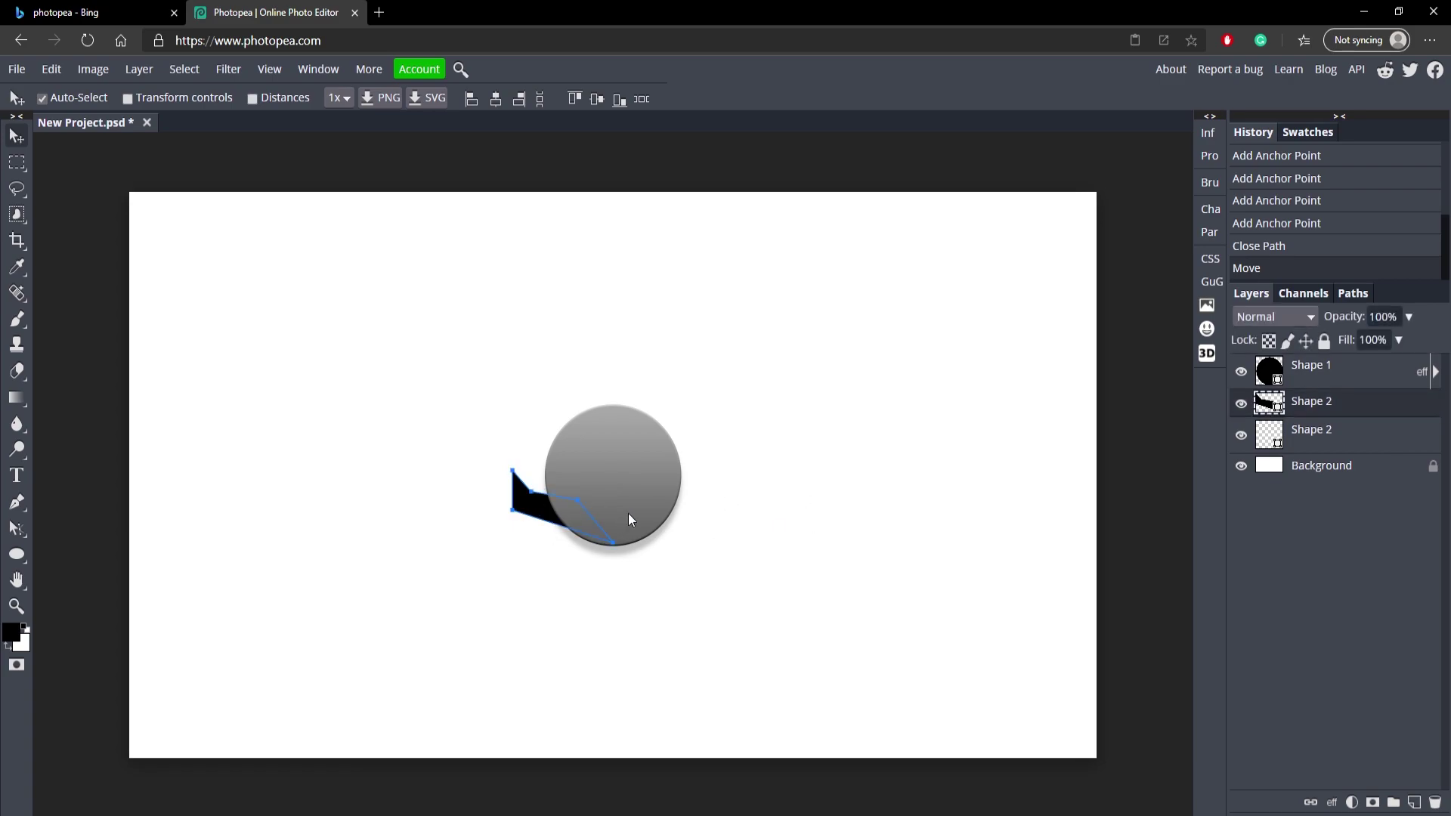
pyautogui.click(1241, 371)
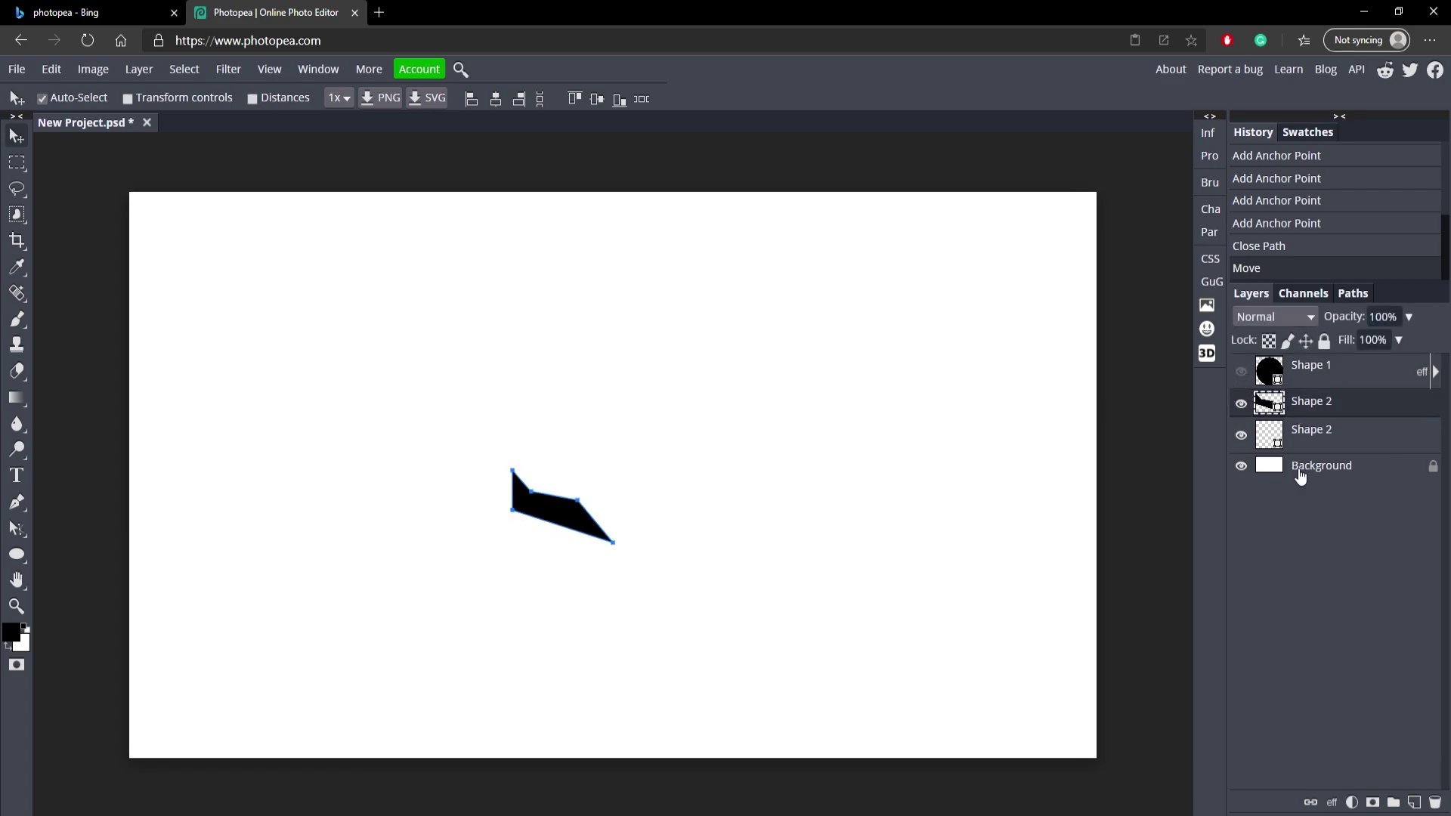
# - Duplicate the wing, flip the copy horizontally and move it to the right side
pyautogui.hotkey('ctrl', 'j')
pyautogui.moveTo(559, 525); pyautogui.dragTo(556, 488)
pyautogui.hotkey('ctrl', 'z')
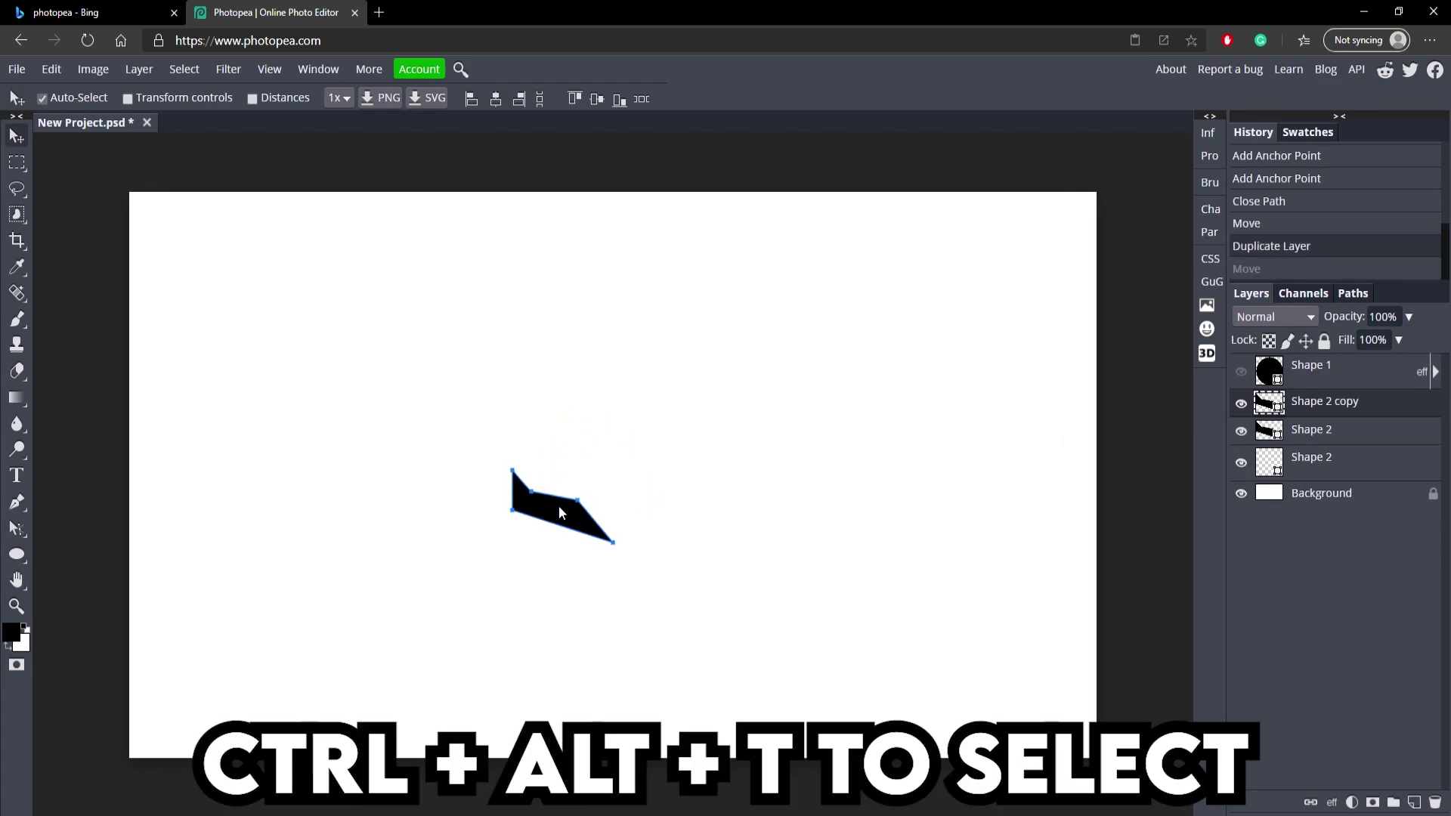
pyautogui.hotkey('ctrl', 'alt', 't')
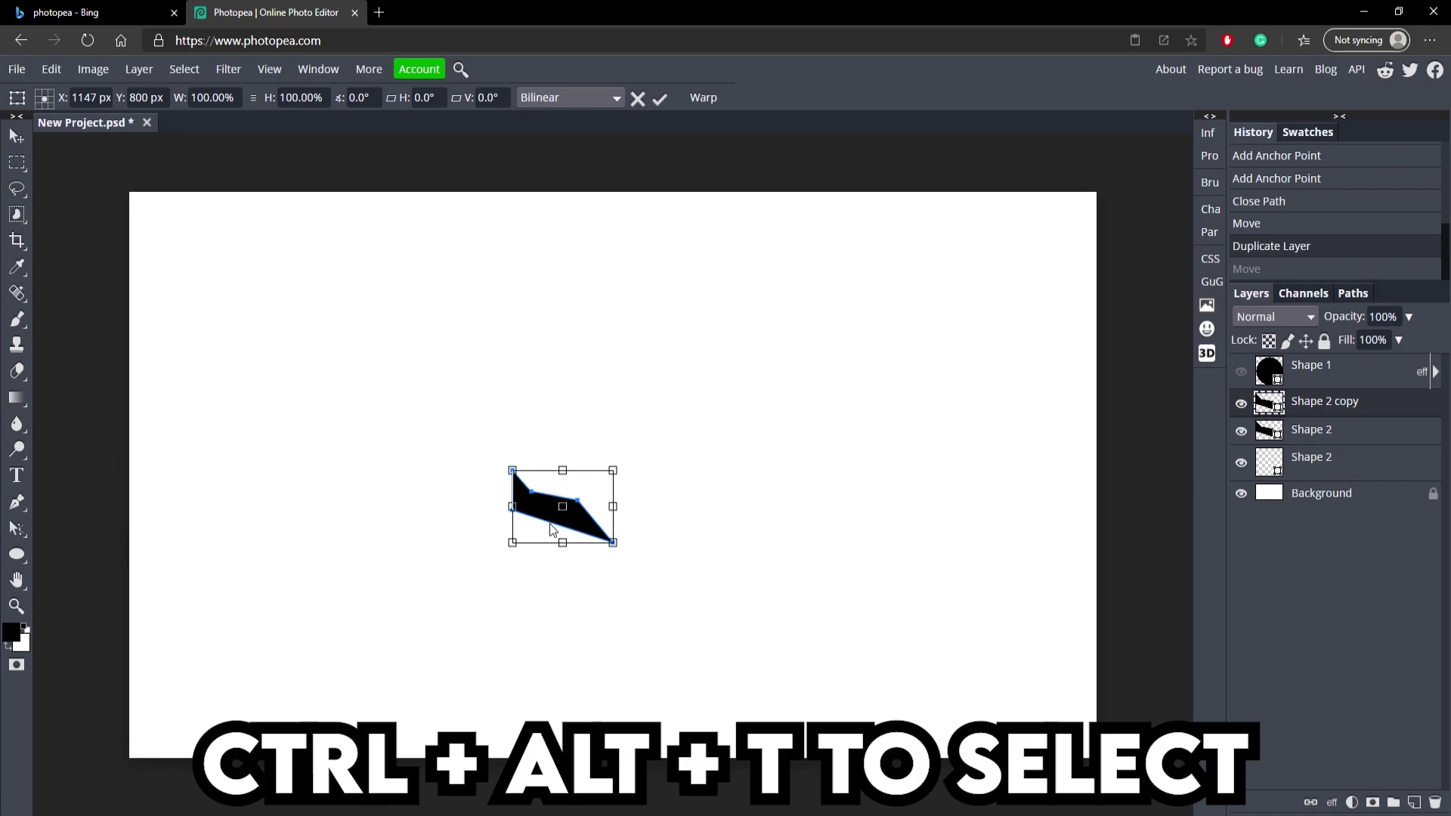
pyautogui.rightClick(583, 515)
pyautogui.click(674, 769)
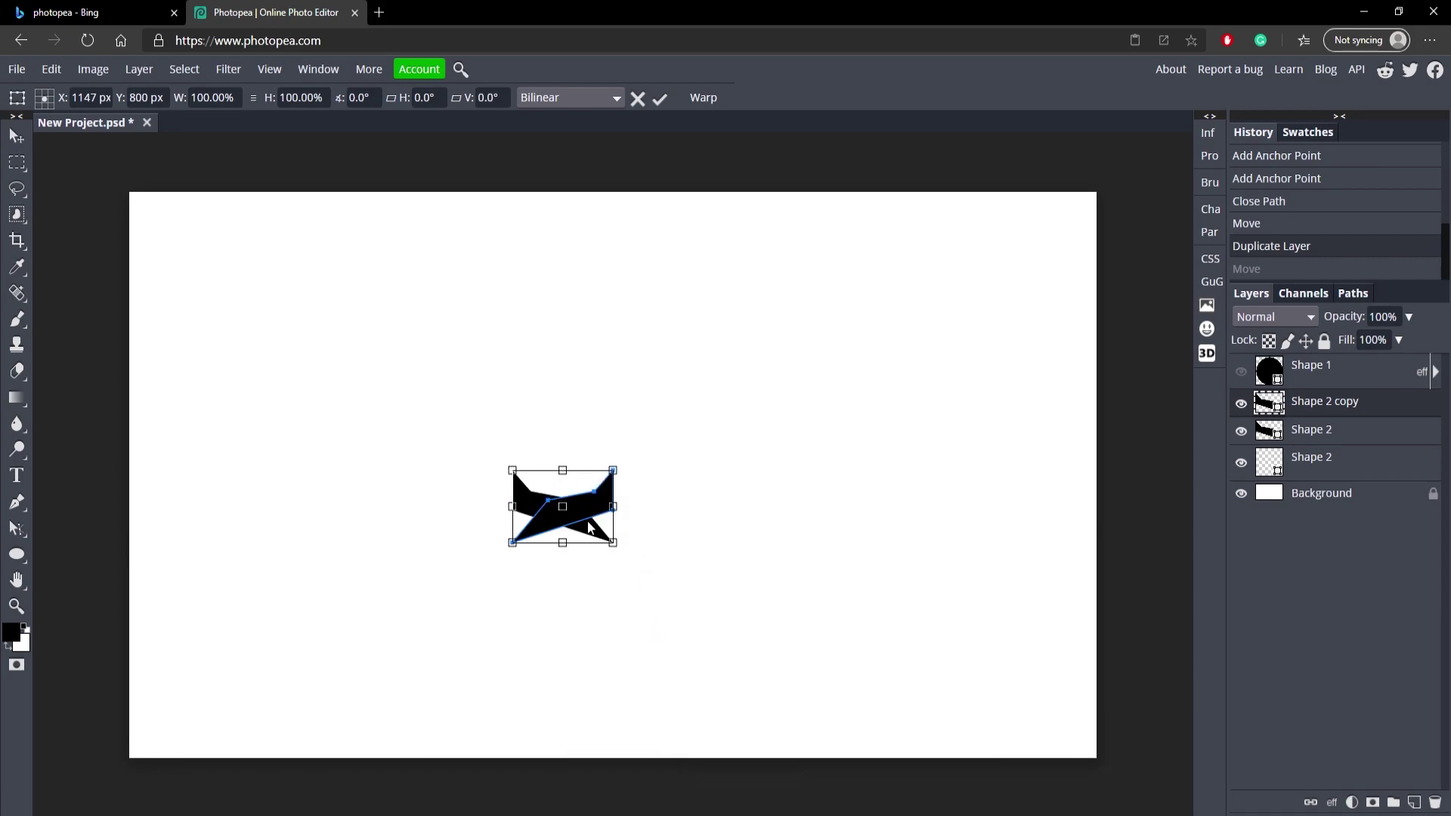
pyautogui.moveTo(581, 516); pyautogui.dragTo(692, 515)
pyautogui.click(659, 105)
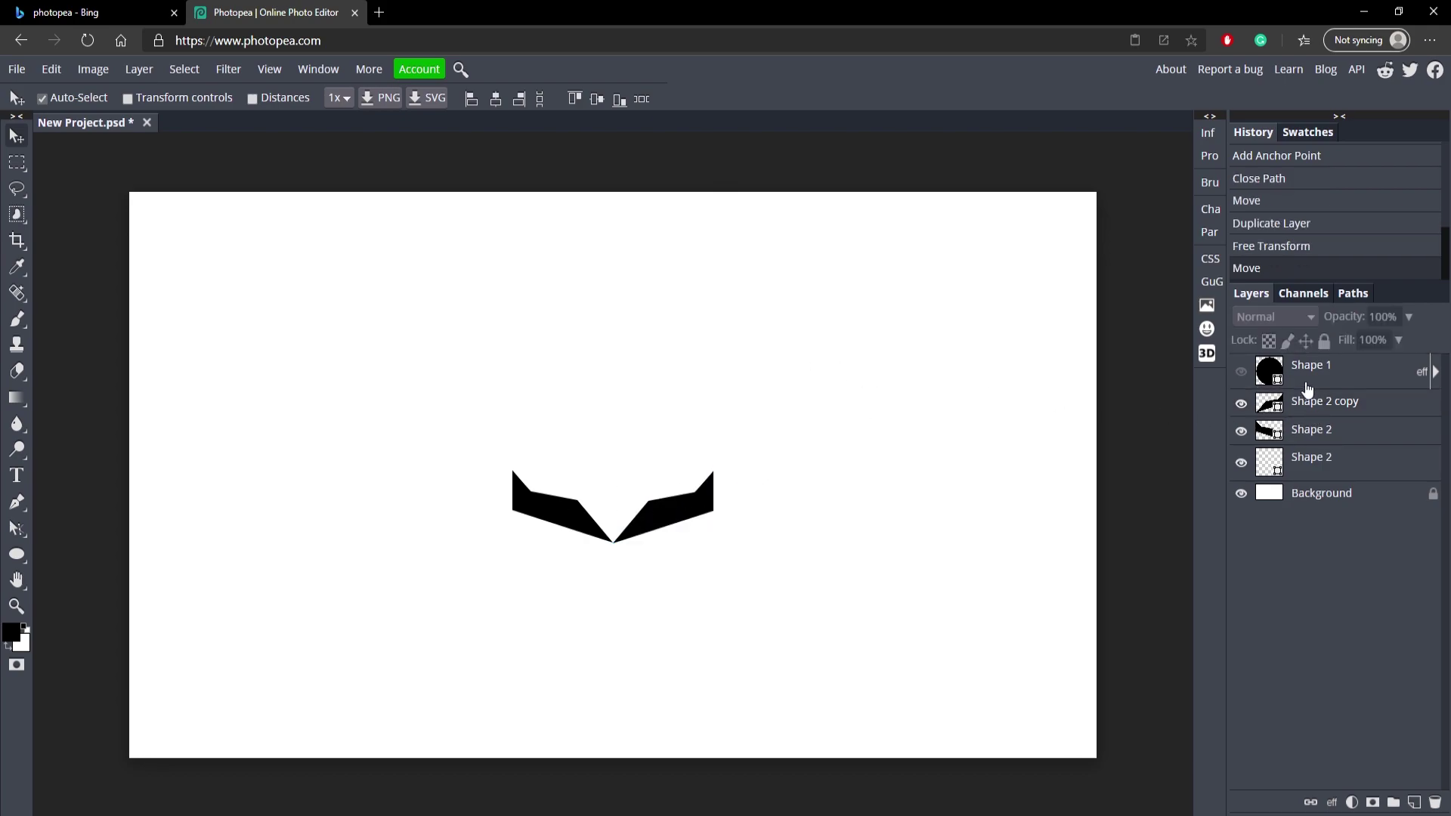
# - Merge both wing layers into one chevron and show the circle again
pyautogui.click(1342, 407)
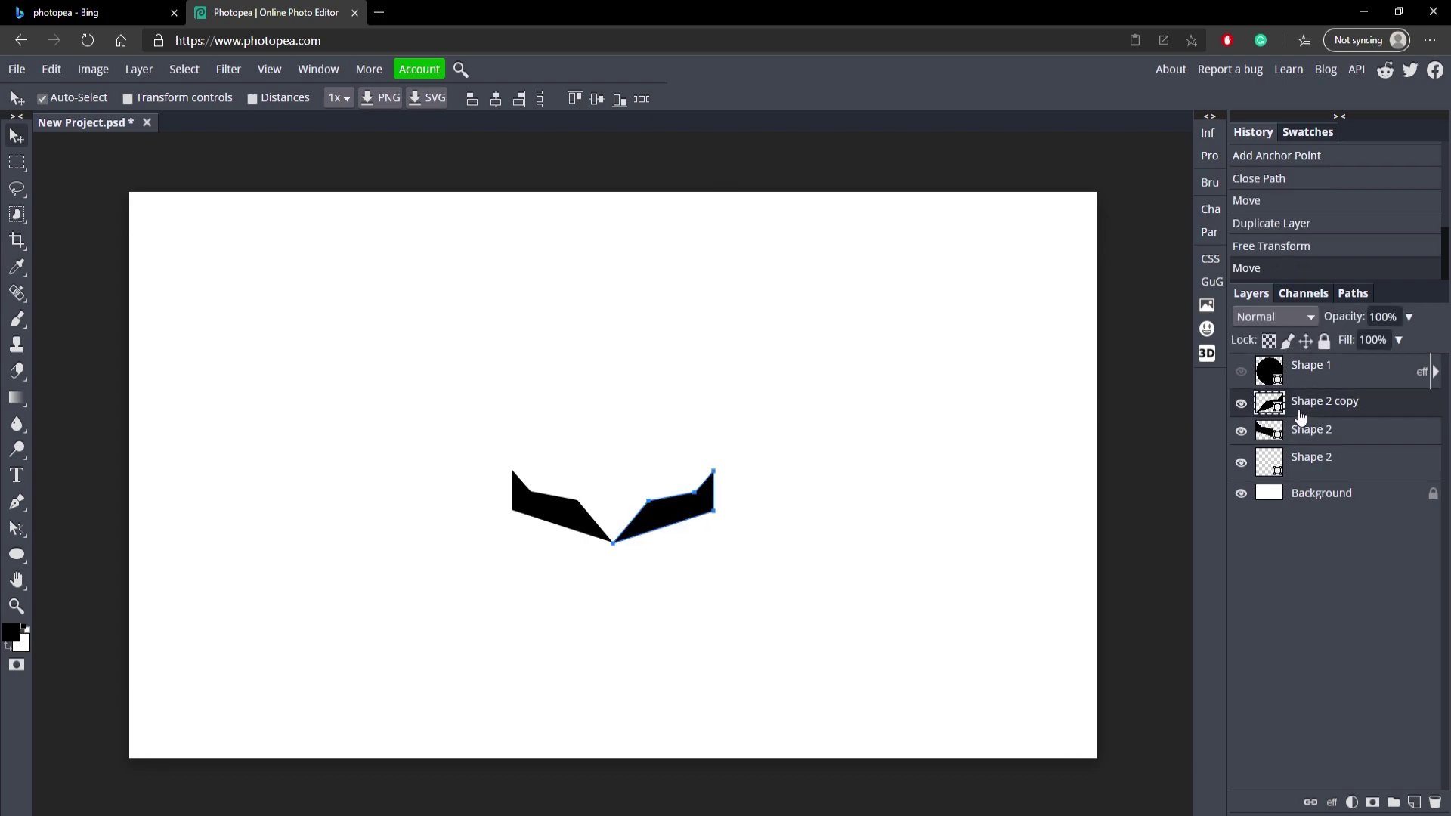
pyautogui.click(1326, 441)
pyautogui.rightClick(1336, 407)
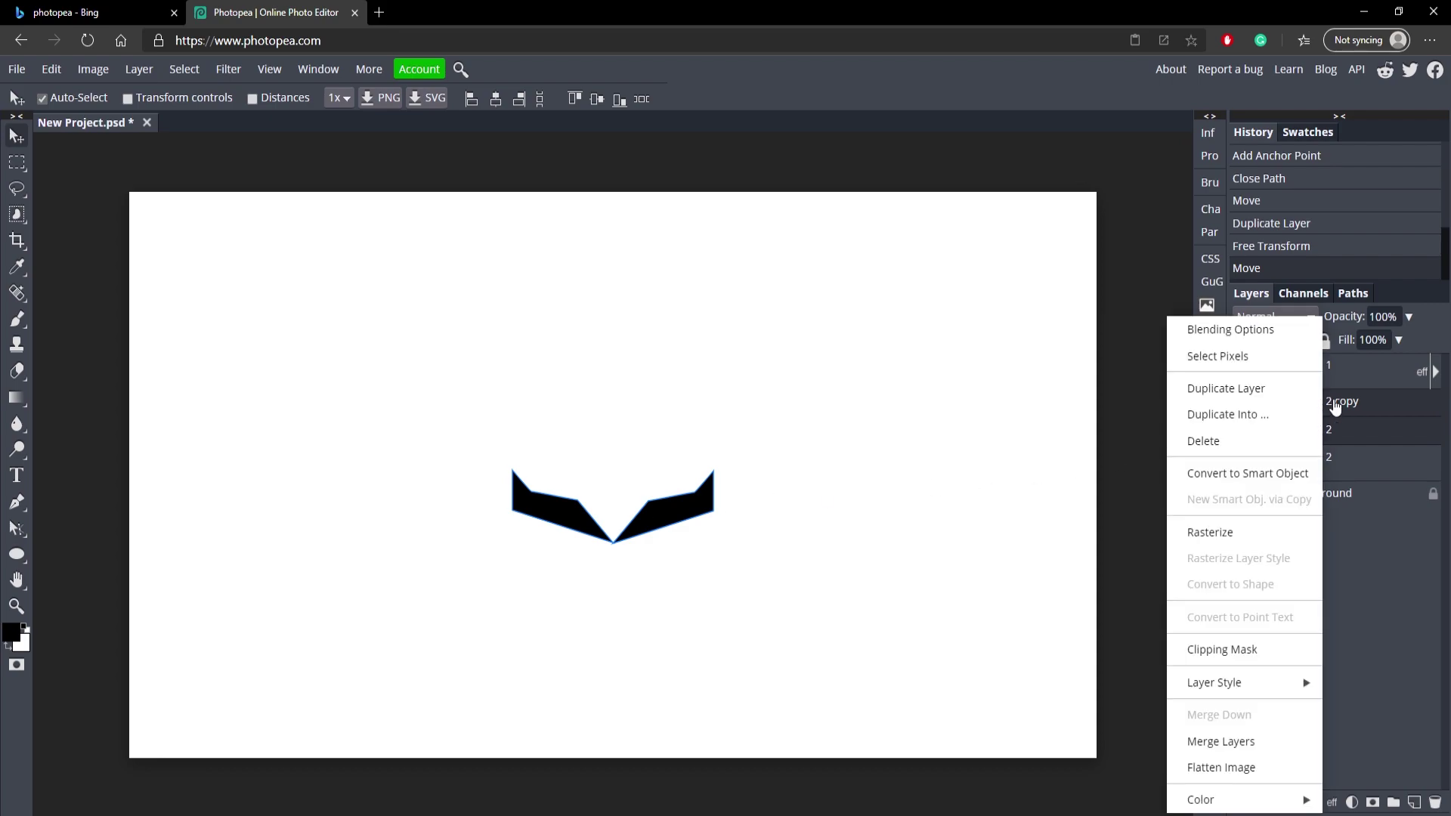
pyautogui.click(1261, 741)
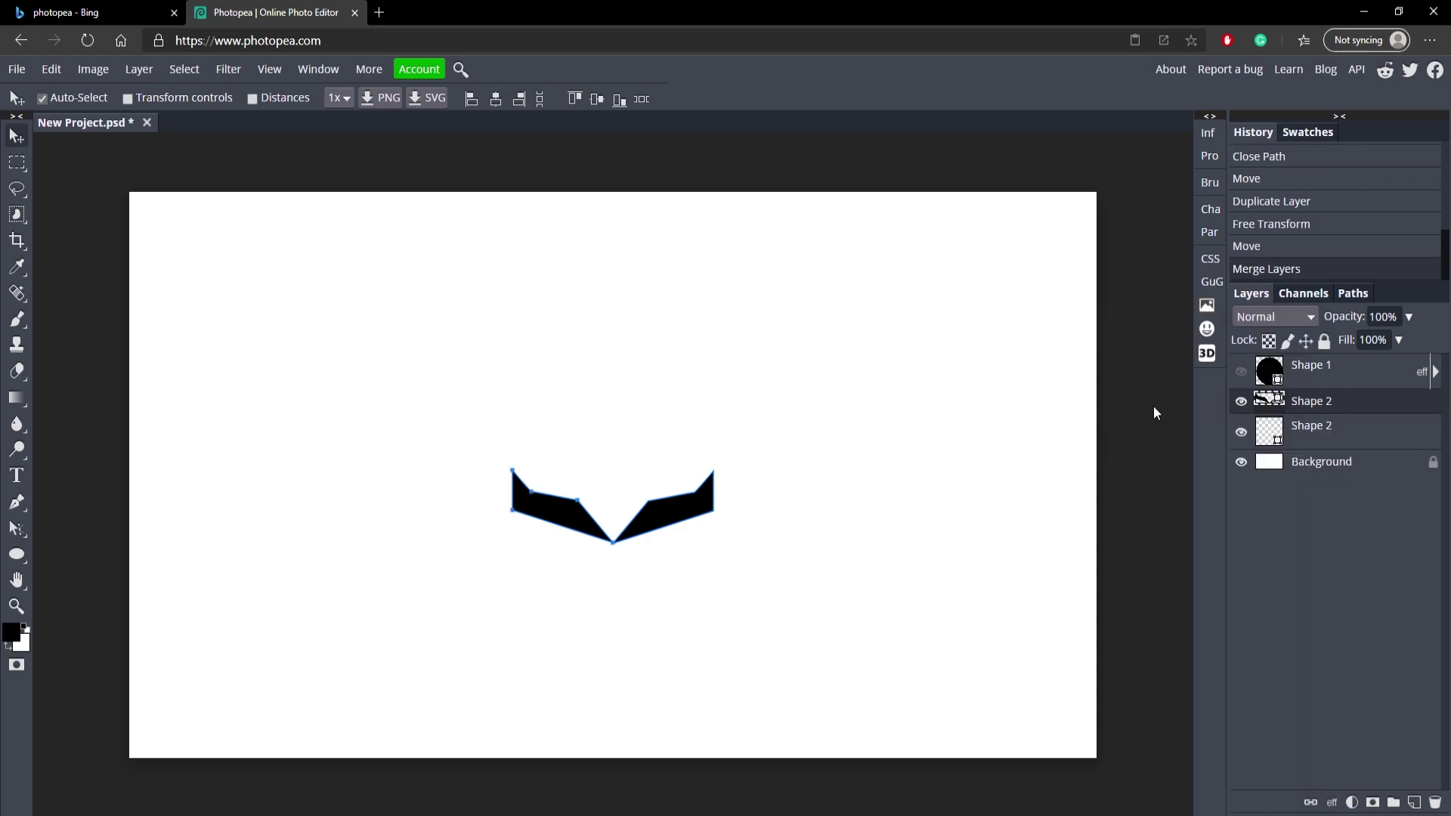
pyautogui.click(1240, 372)
# - Duplicate the chevron and align the copy on the centre line above the original
pyautogui.moveTo(701, 512); pyautogui.dragTo(706, 516)
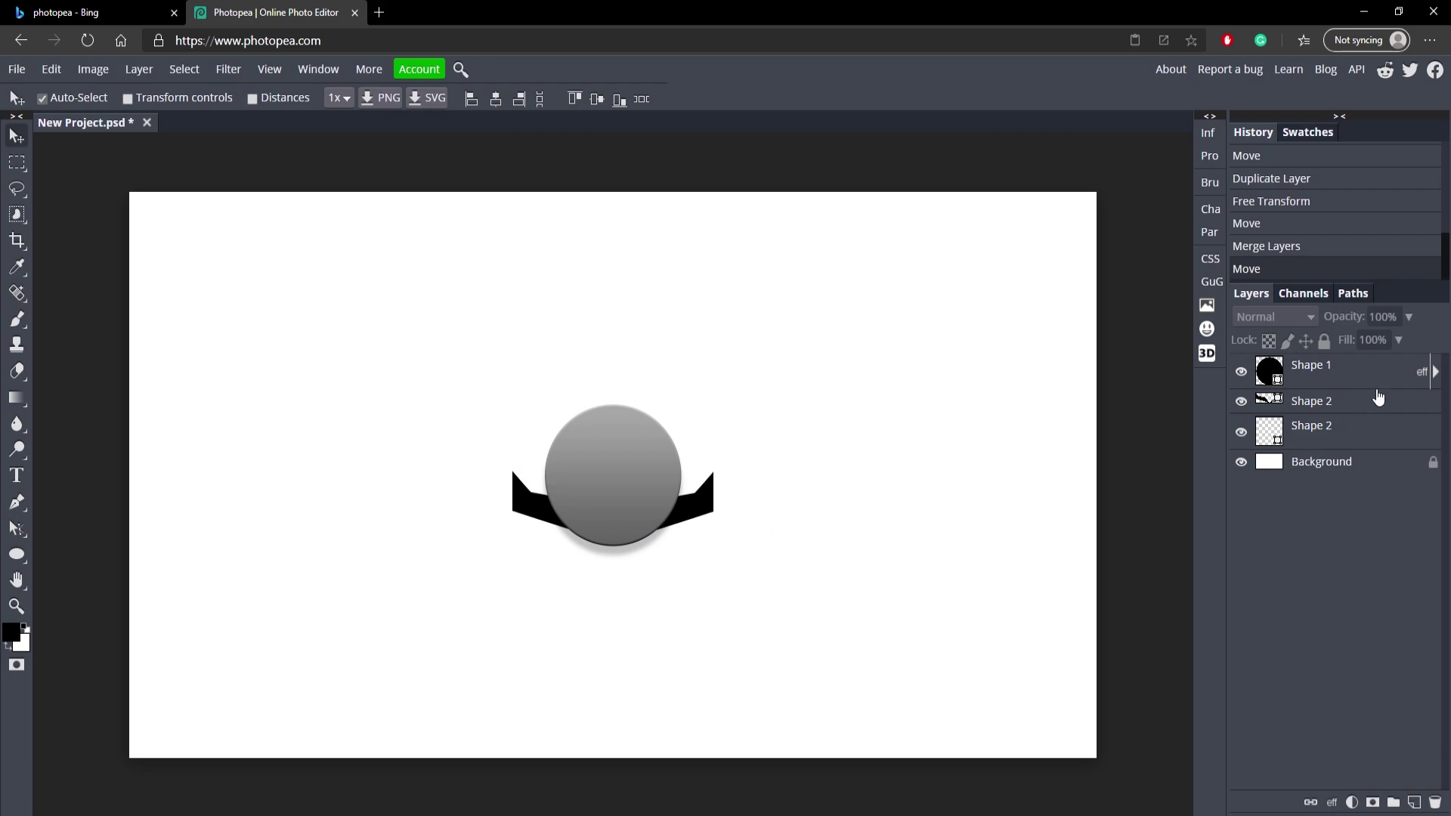
pyautogui.hotkey('ctrl', 'j')
pyautogui.moveTo(687, 522); pyautogui.dragTo(708, 467)
pyautogui.click(803, 476)
pyautogui.click(723, 464)
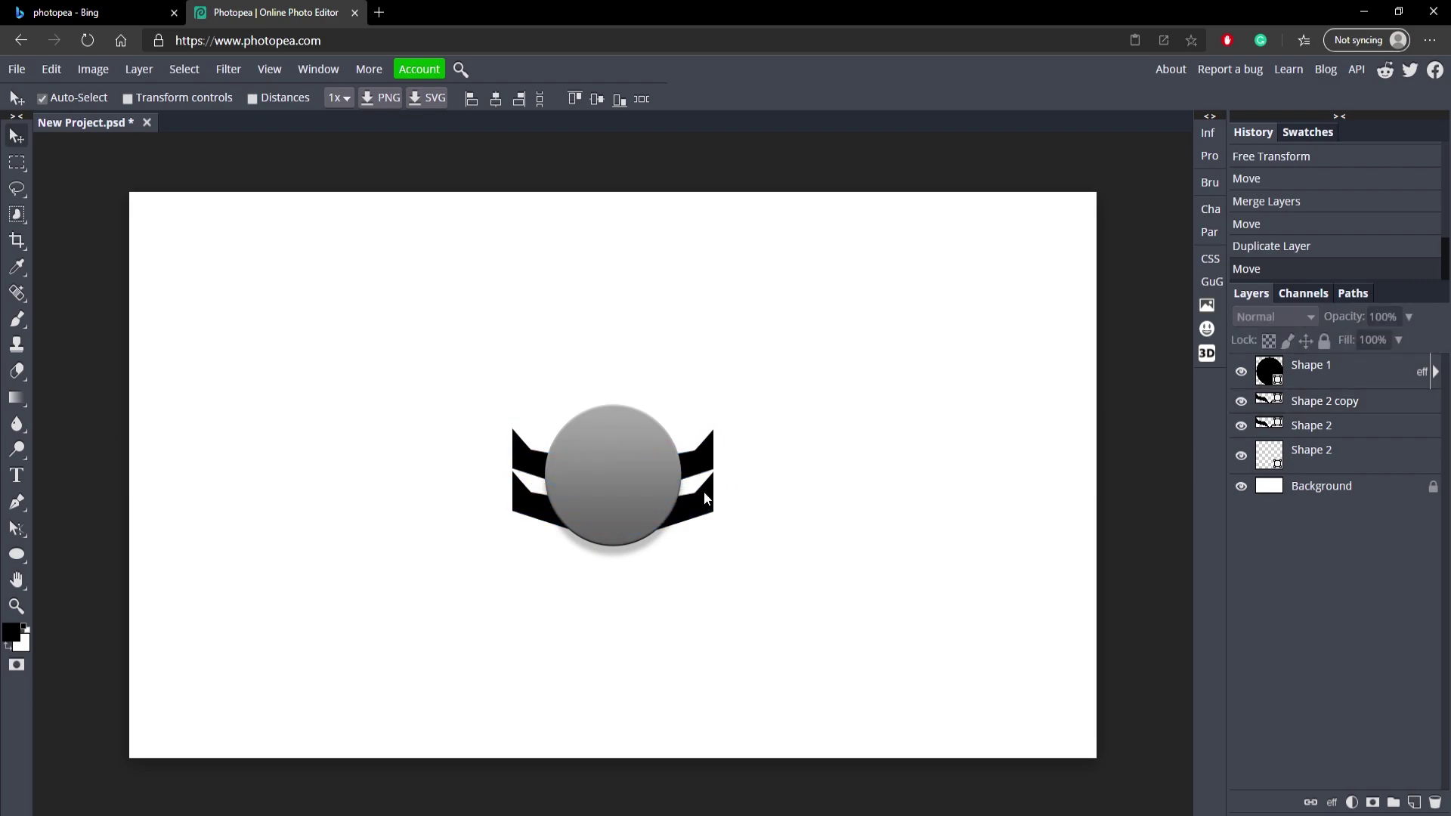
pyautogui.click(701, 501)
pyautogui.click(726, 454)
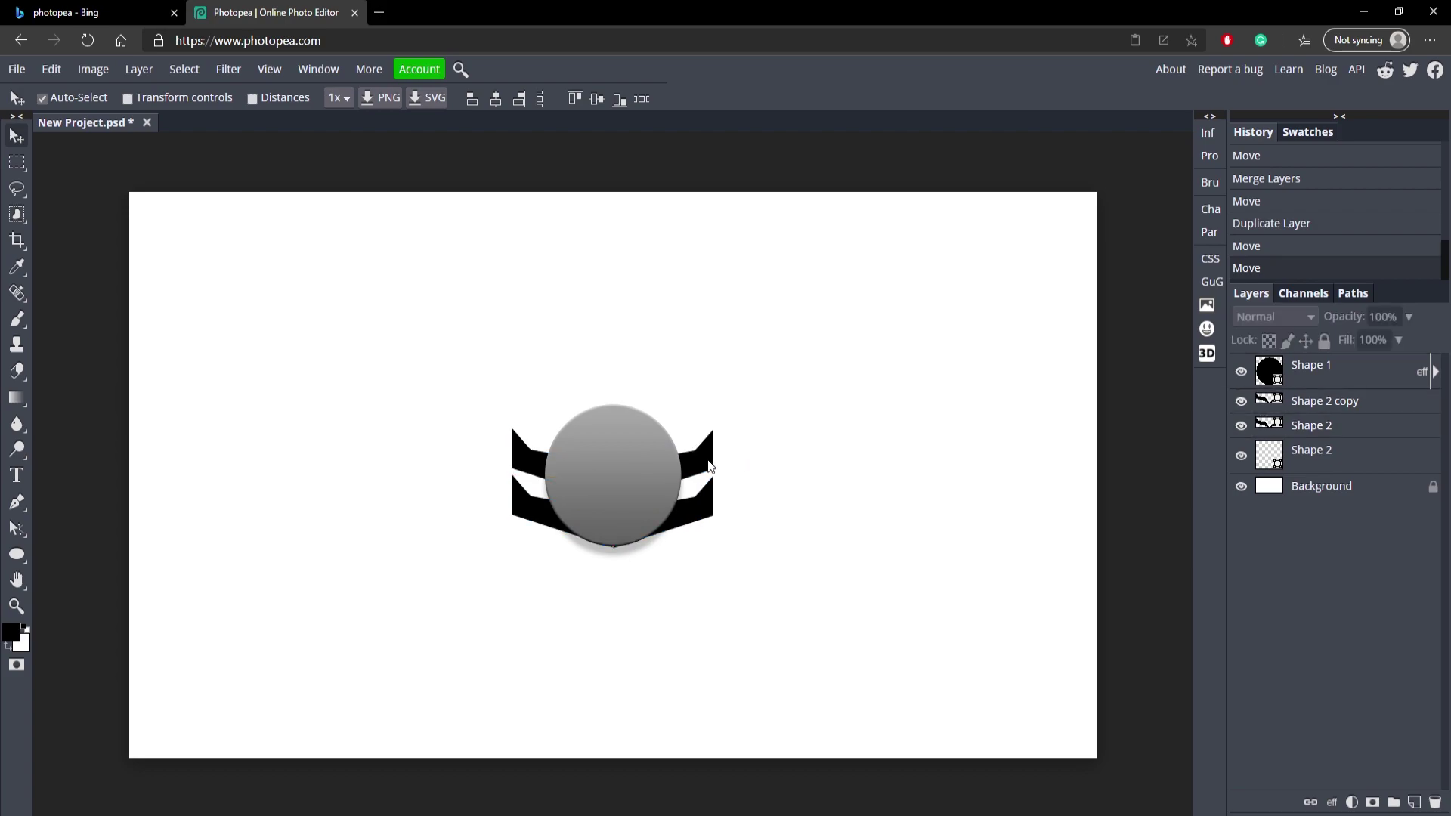
pyautogui.moveTo(709, 467); pyautogui.dragTo(703, 468)
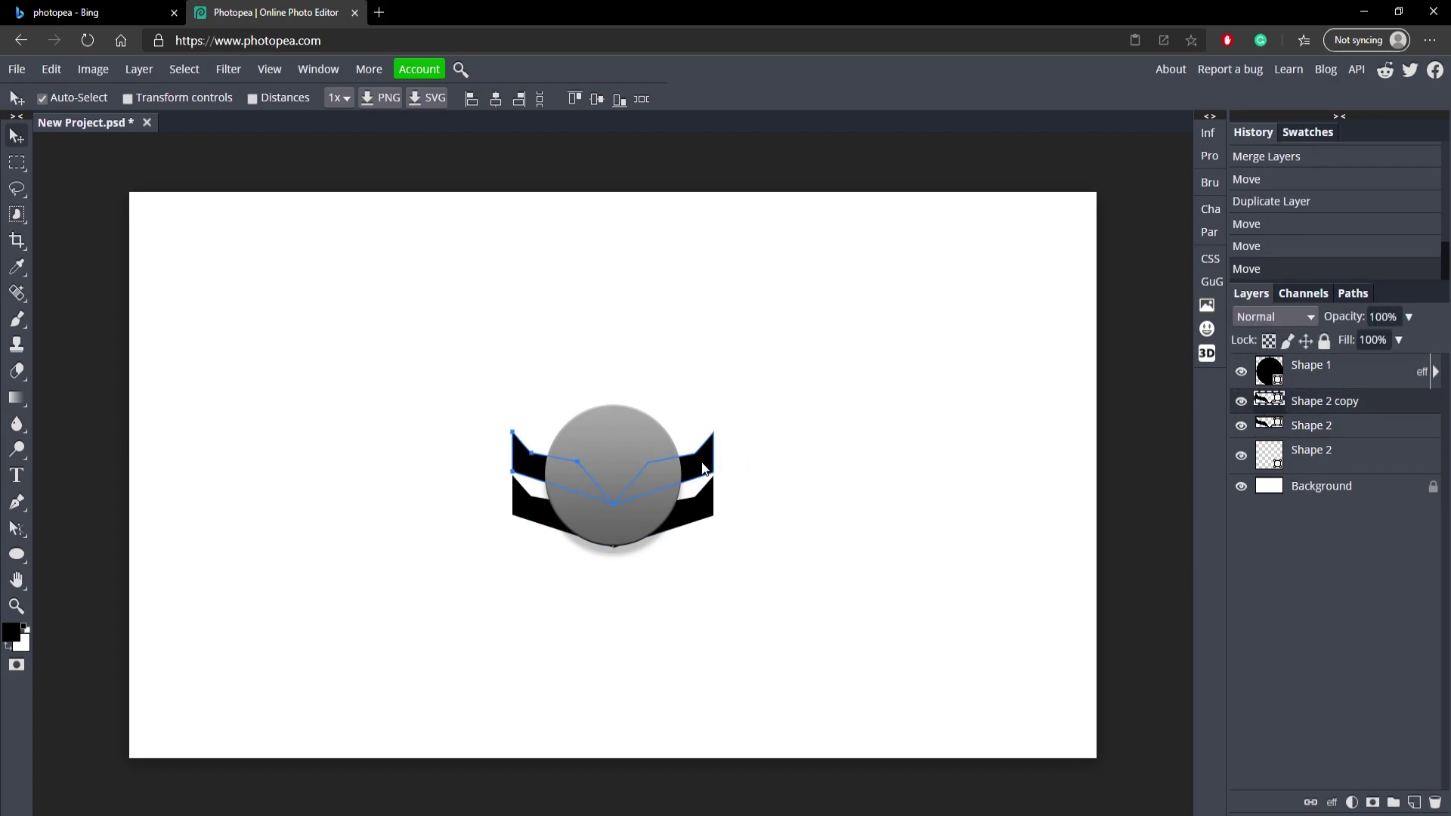
pyautogui.hotkey('ctrl', 't')
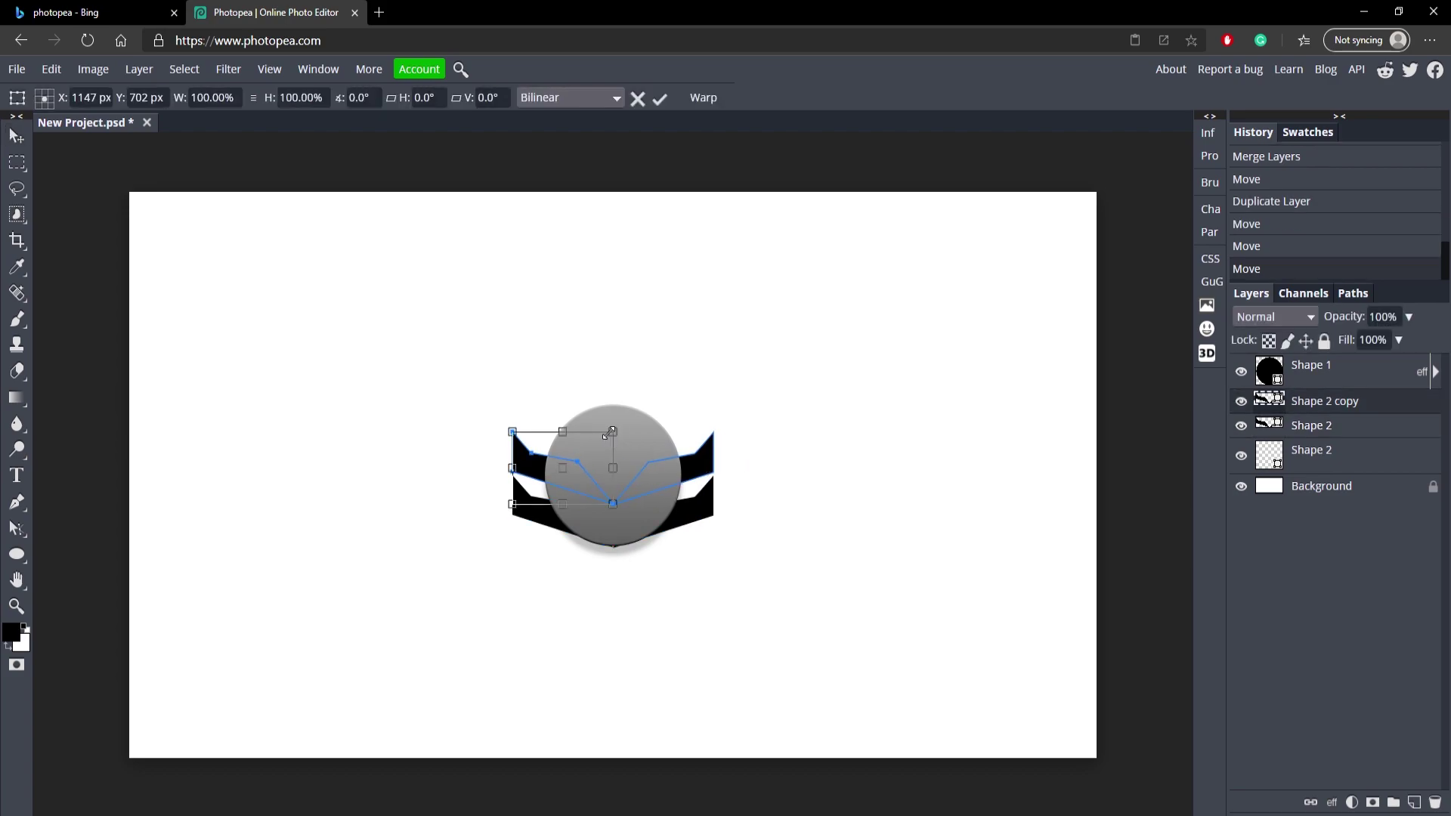
pyautogui.moveTo(602, 445); pyautogui.dragTo(601, 439)
pyautogui.rightClick(1257, 427)
pyautogui.press('Escape')
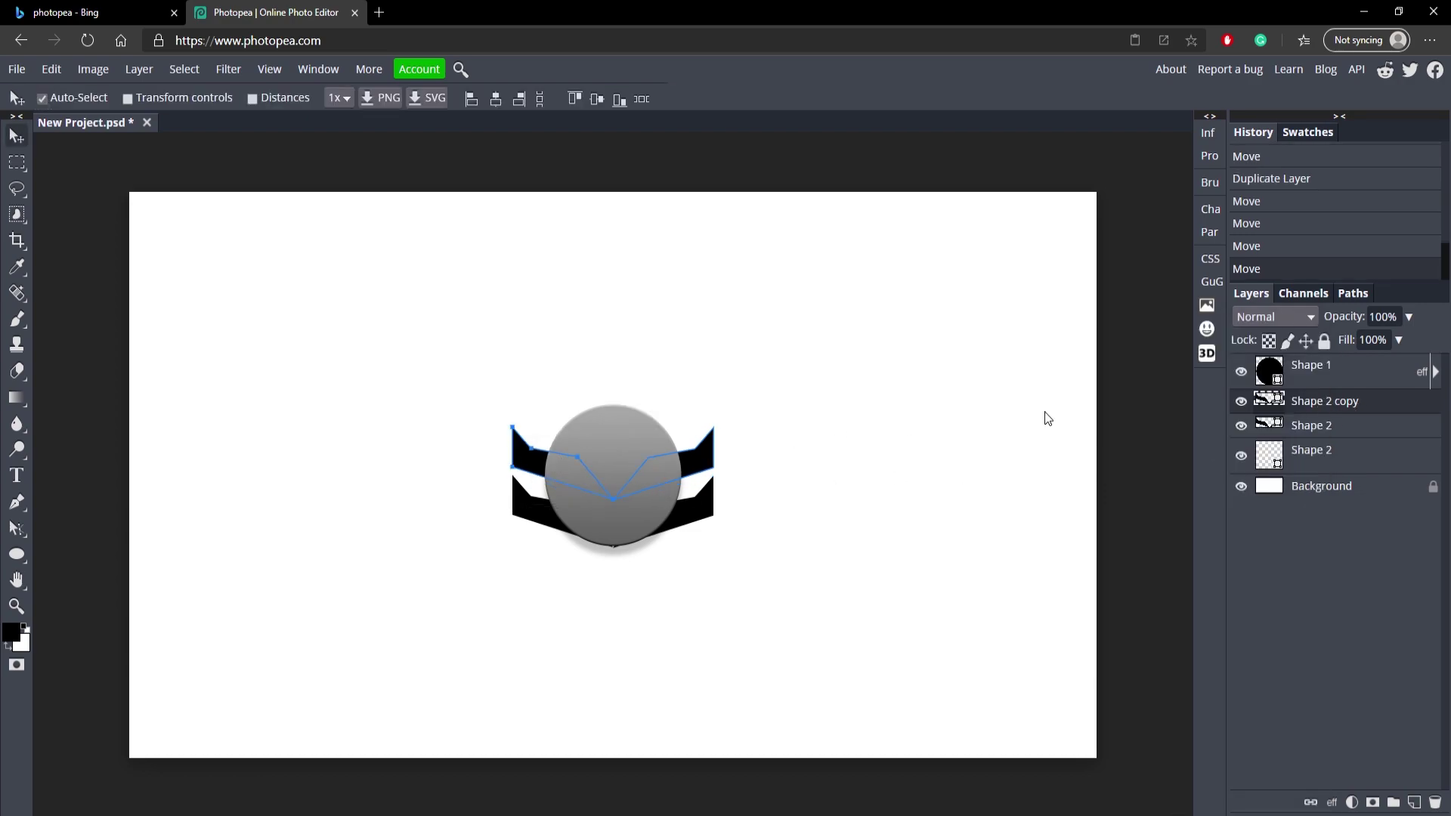
# - Convert the upper chevron to a smart object, move it up and shrink it behind the circle
pyautogui.rightClick(1365, 408)
pyautogui.click(1330, 475)
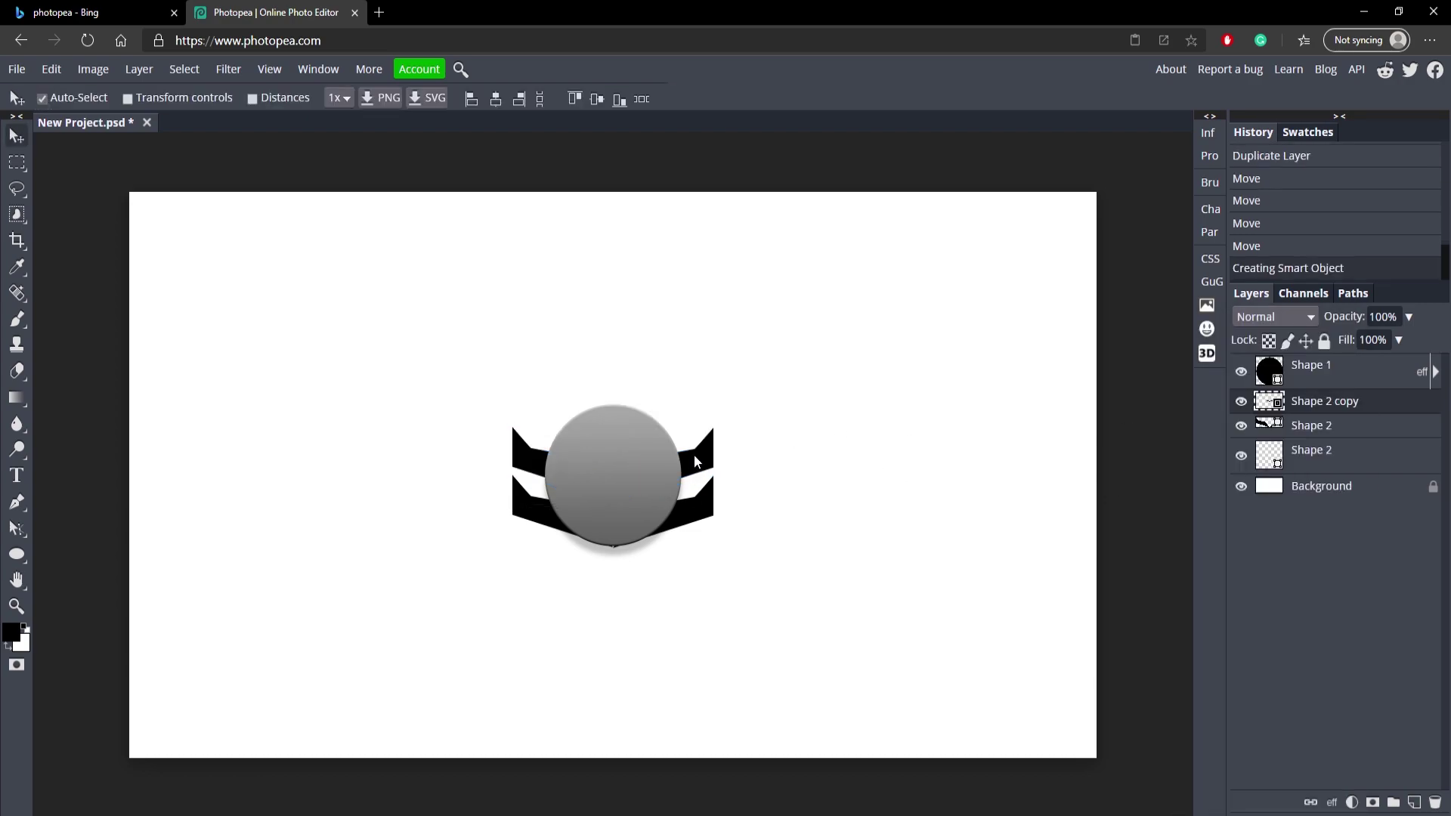
pyautogui.moveTo(695, 463); pyautogui.dragTo(654, 330)
pyautogui.hotkey('ctrl', 't')
pyautogui.moveTo(631, 355); pyautogui.dragTo(695, 477)
pyautogui.click(660, 99)
pyautogui.click(695, 477)
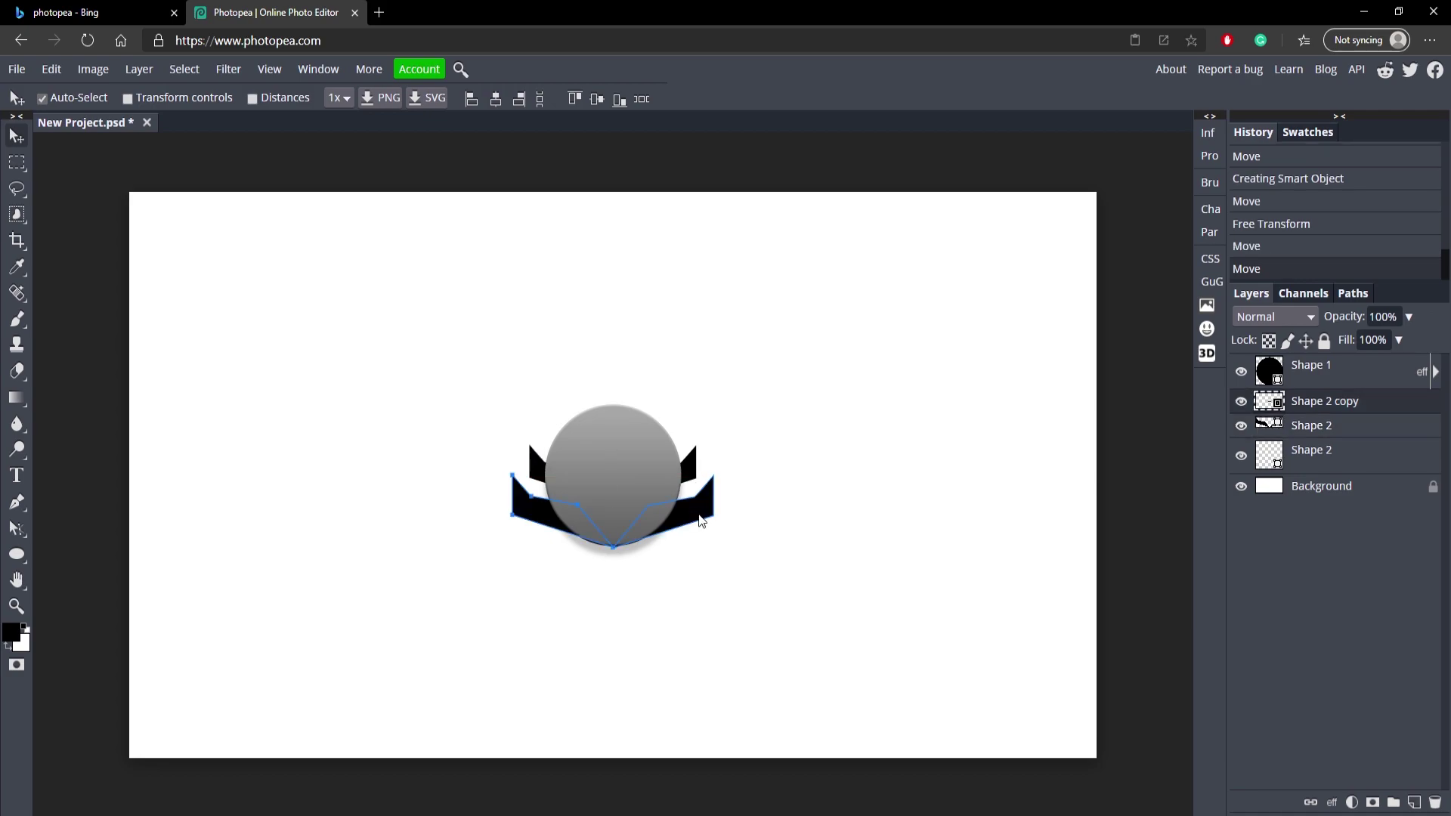
pyautogui.click(691, 472)
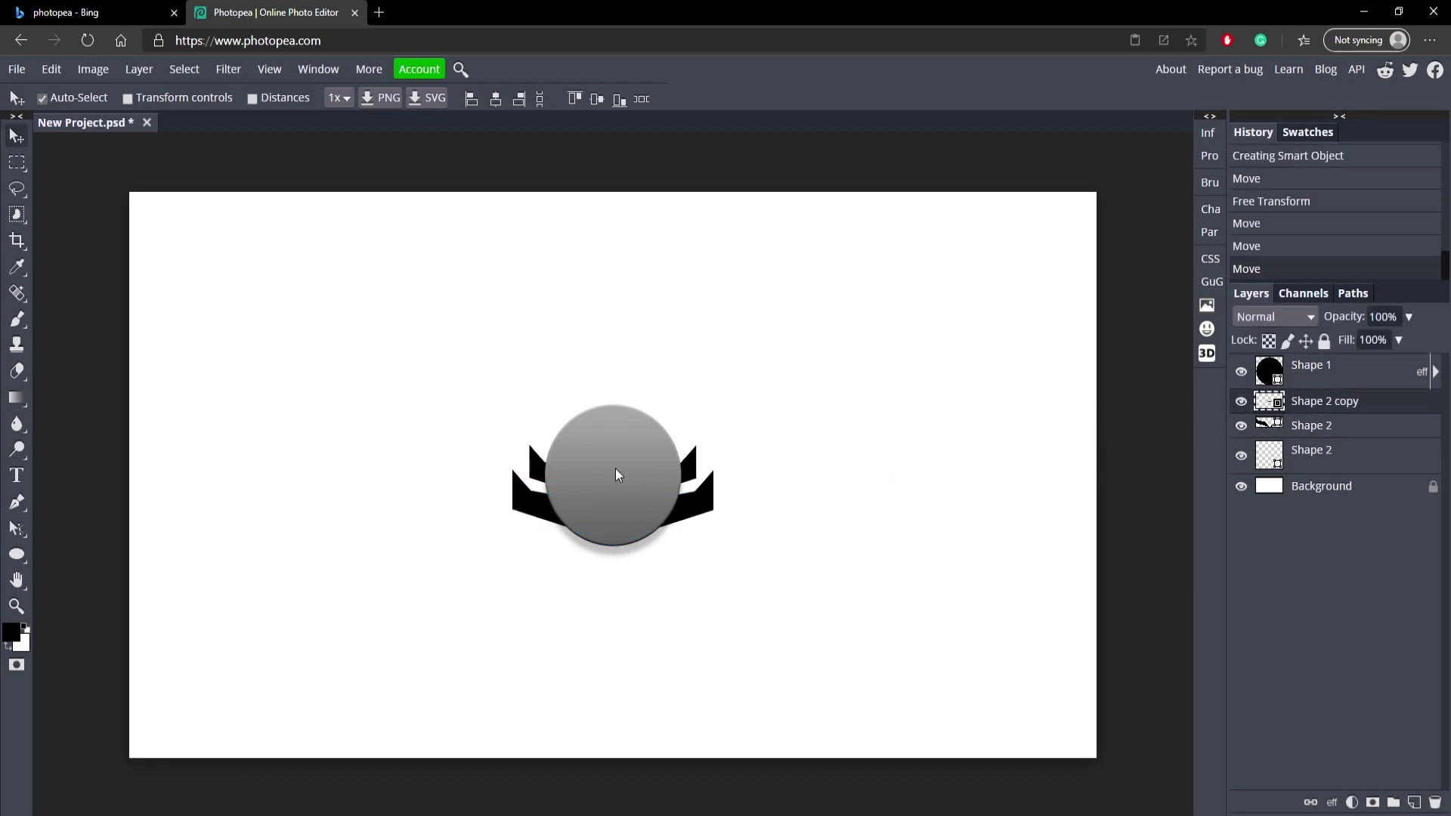
# - Give the upper chevron Gradient Overlay, Bevel and Emboss, and Satin styles
pyautogui.doubleClick(1402, 404)
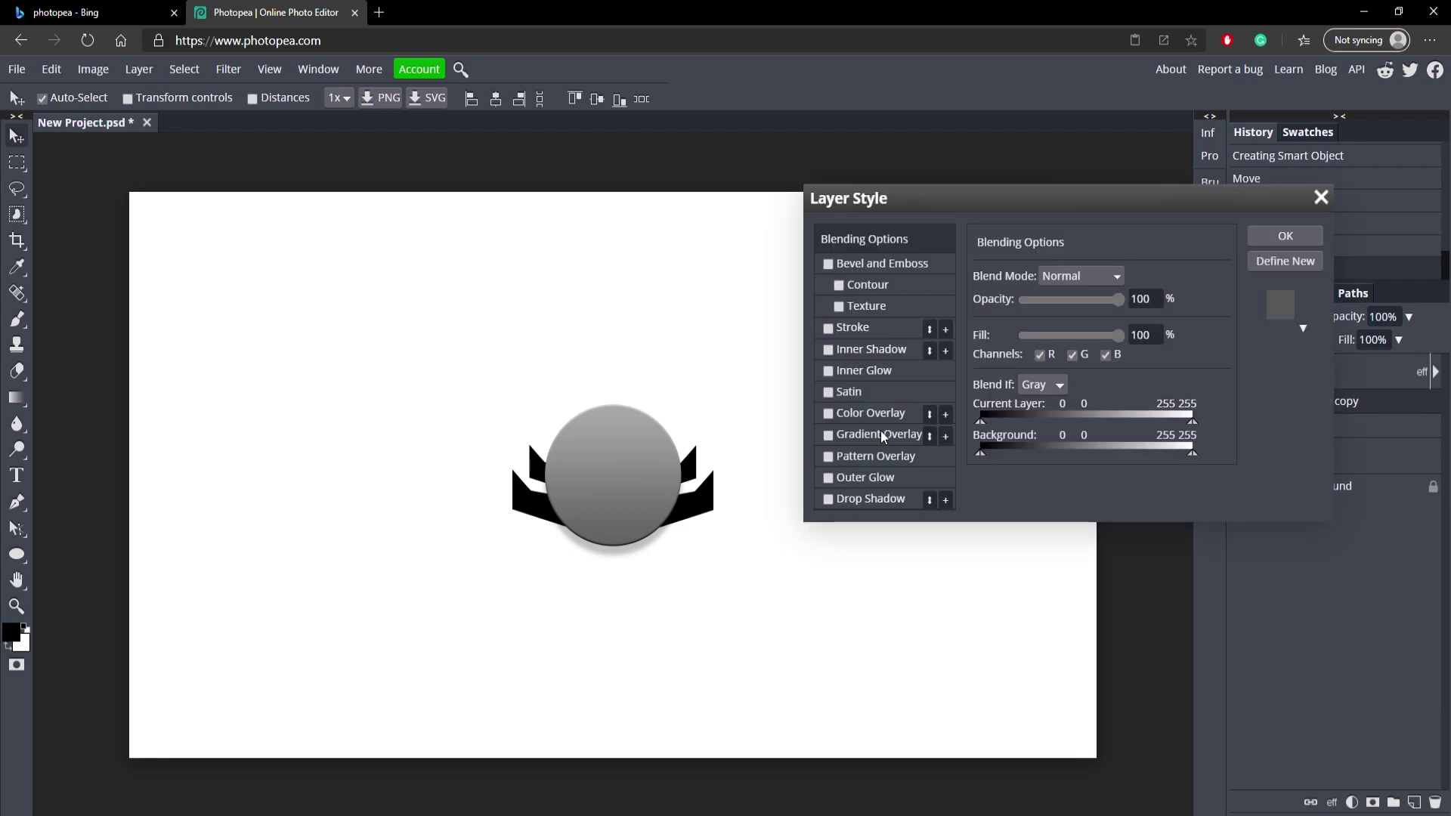
pyautogui.click(828, 436)
pyautogui.click(854, 435)
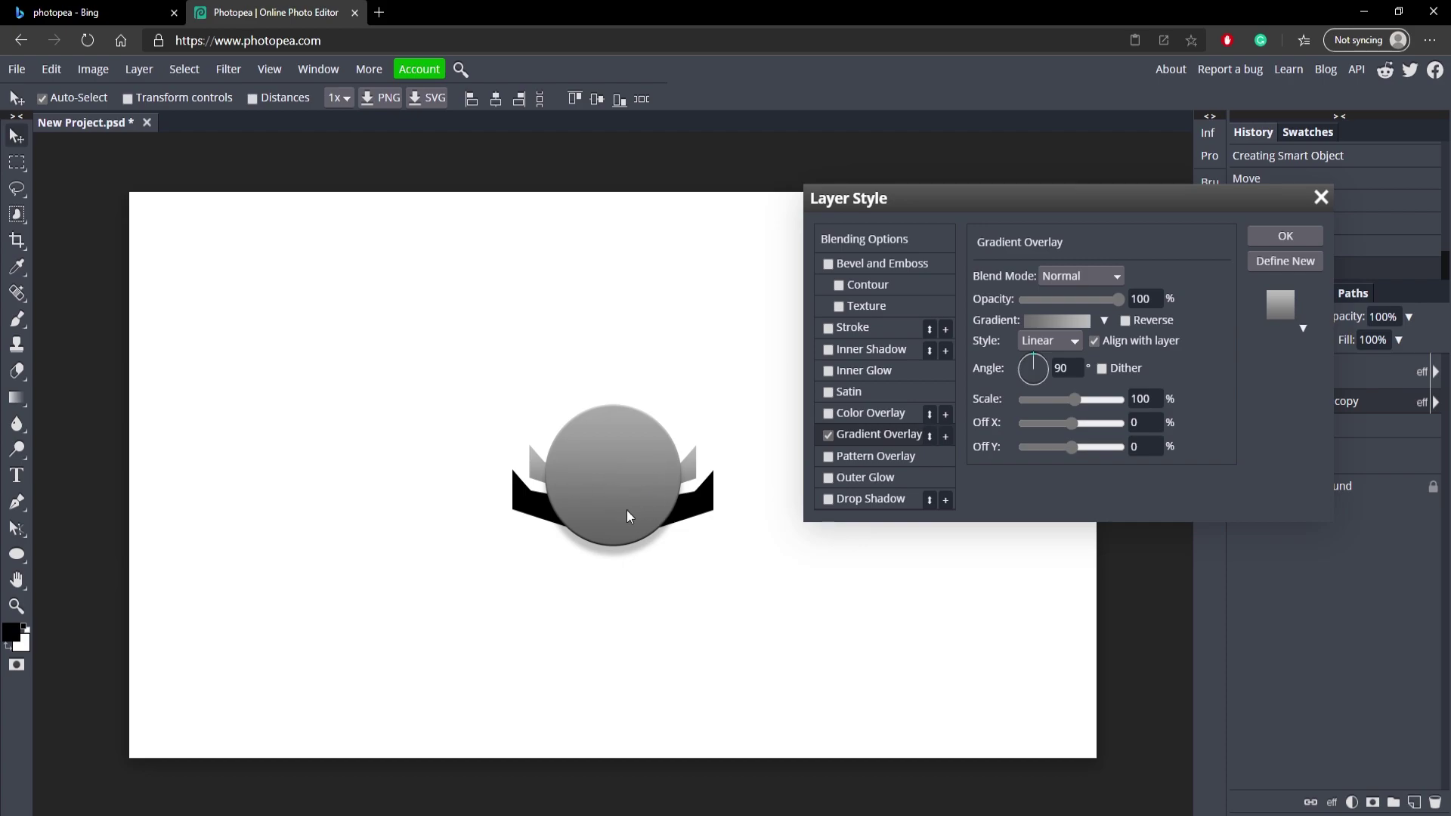
pyautogui.click(827, 264)
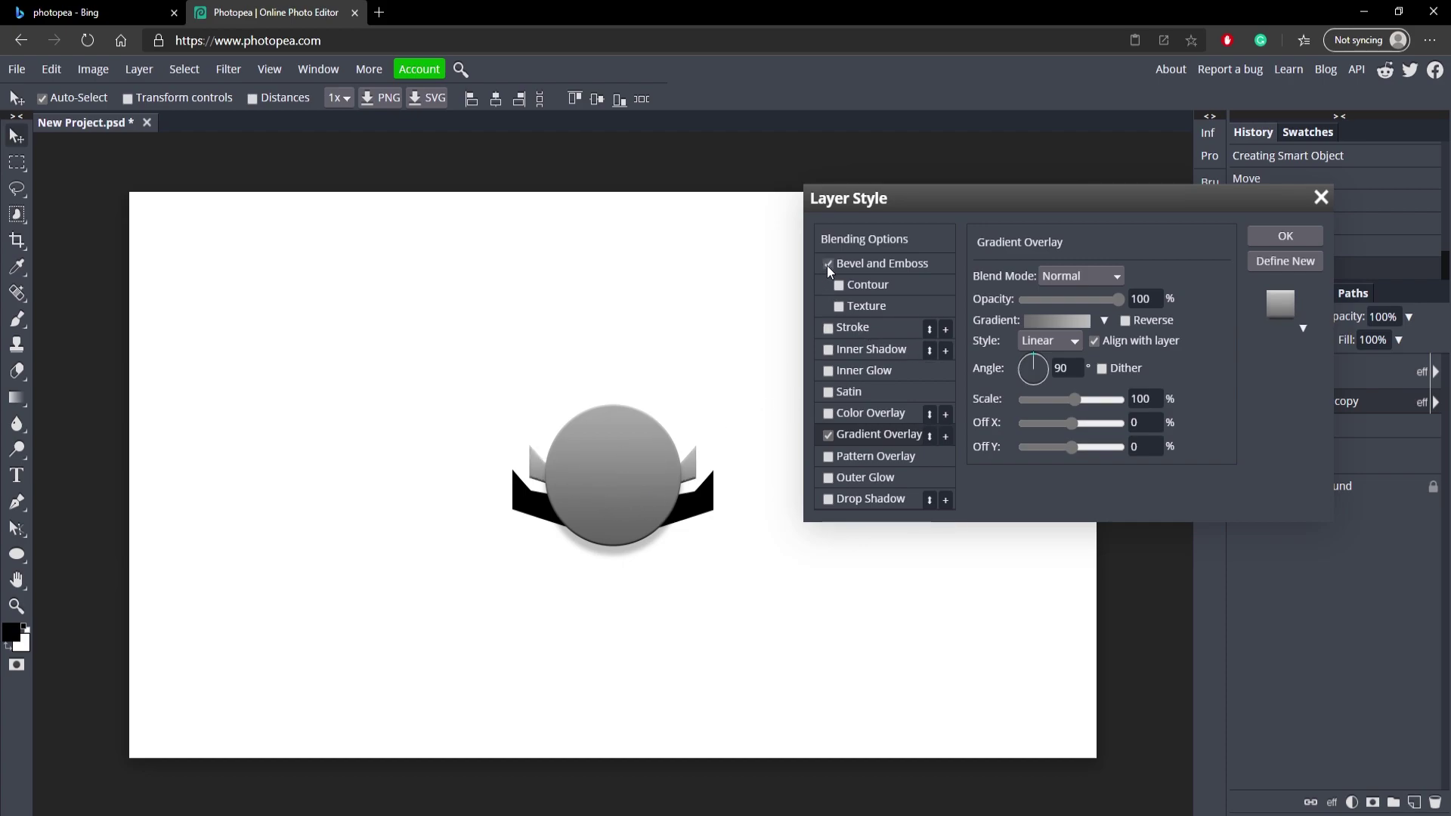
pyautogui.click(825, 388)
pyautogui.click(1301, 241)
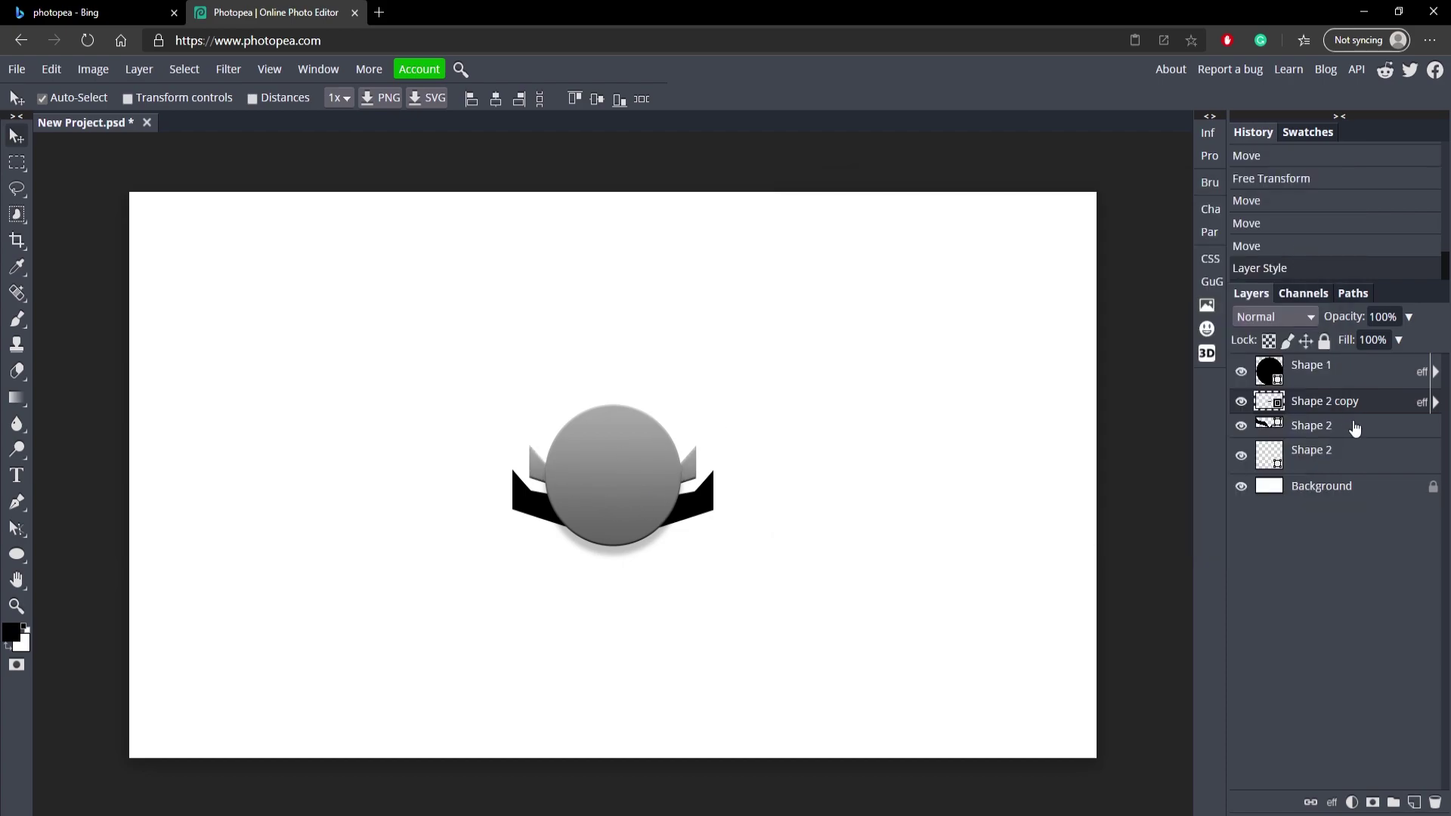
# - Add Satin to the lower chevron's styles and deselect the layers
pyautogui.doubleClick(1364, 429)
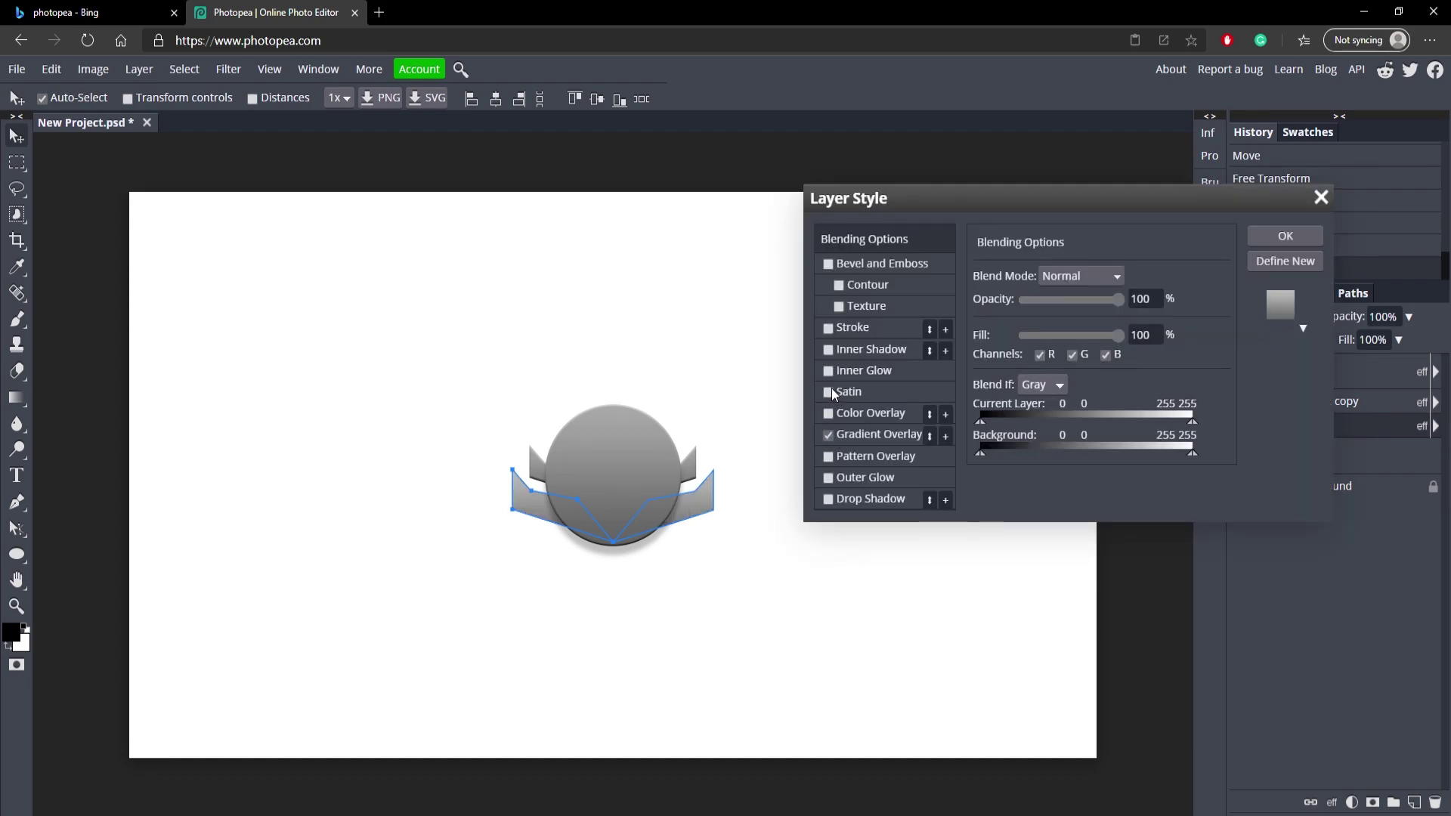
pyautogui.click(828, 391)
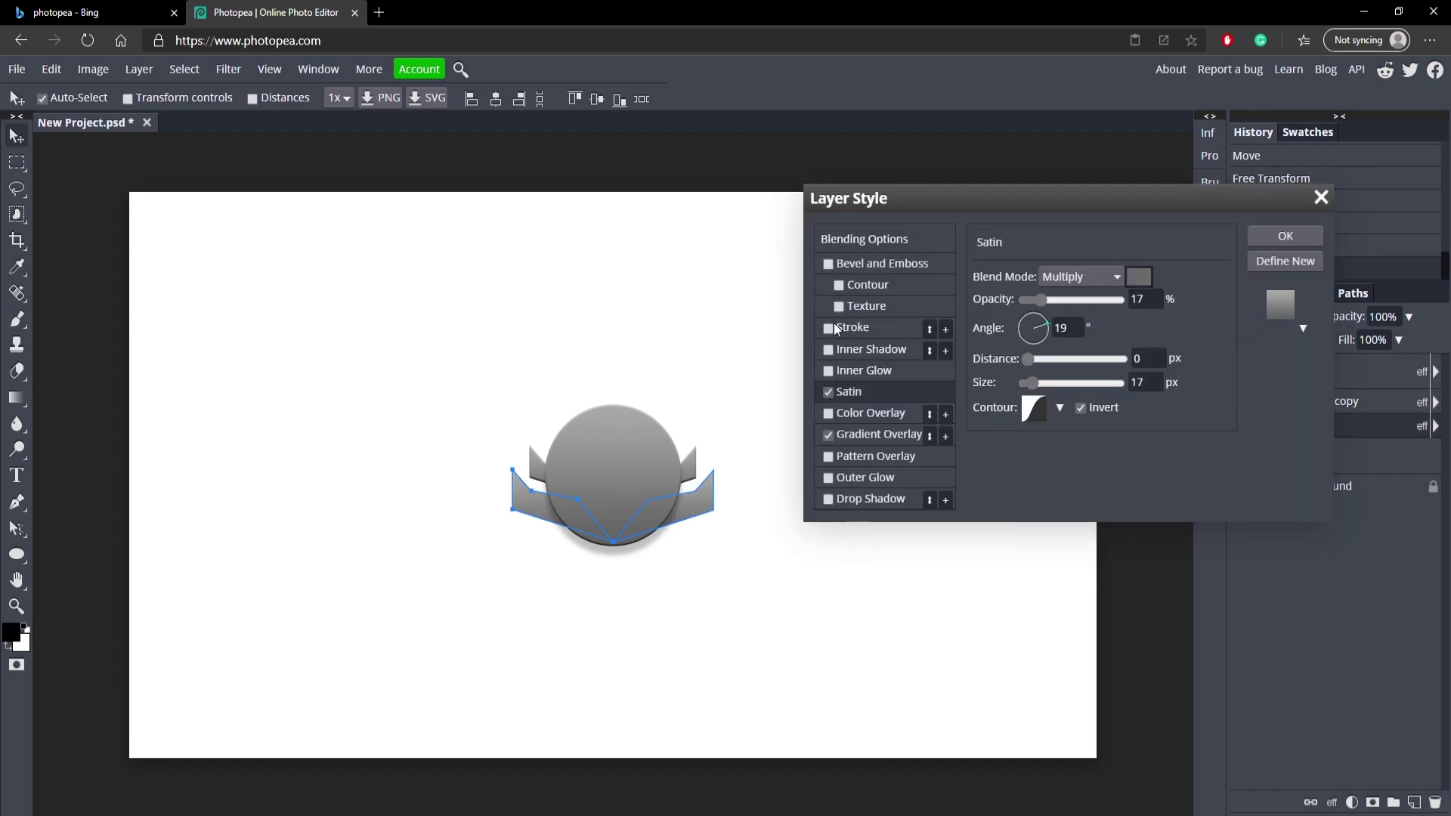
pyautogui.click(1285, 236)
pyautogui.moveTo(706, 500); pyautogui.dragTo(705, 497)
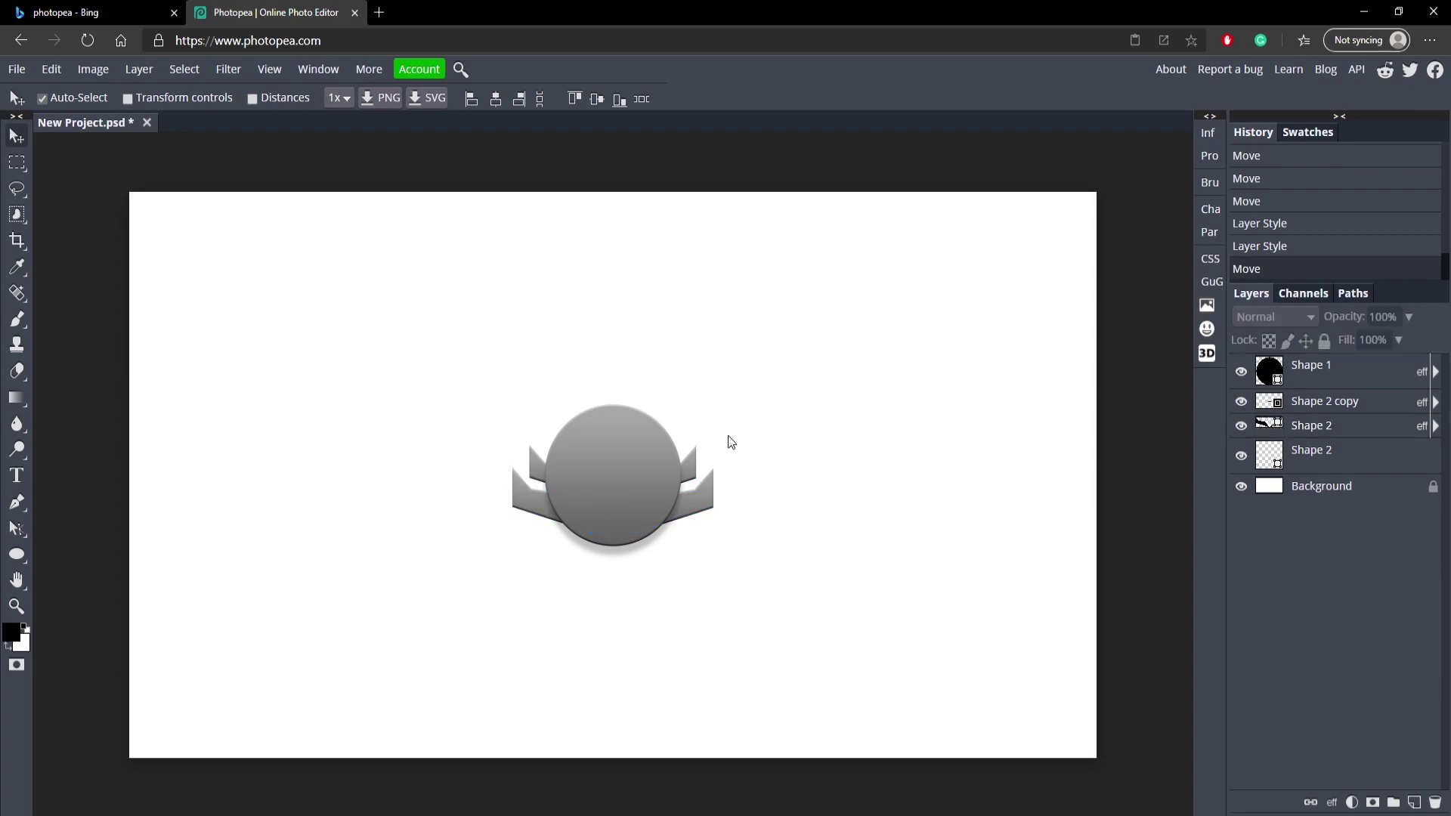
pyautogui.click(700, 457)
pyautogui.click(895, 440)
# - Start a text layer on the circle, enlarge it and make the text colour white
pyautogui.click(12, 478)
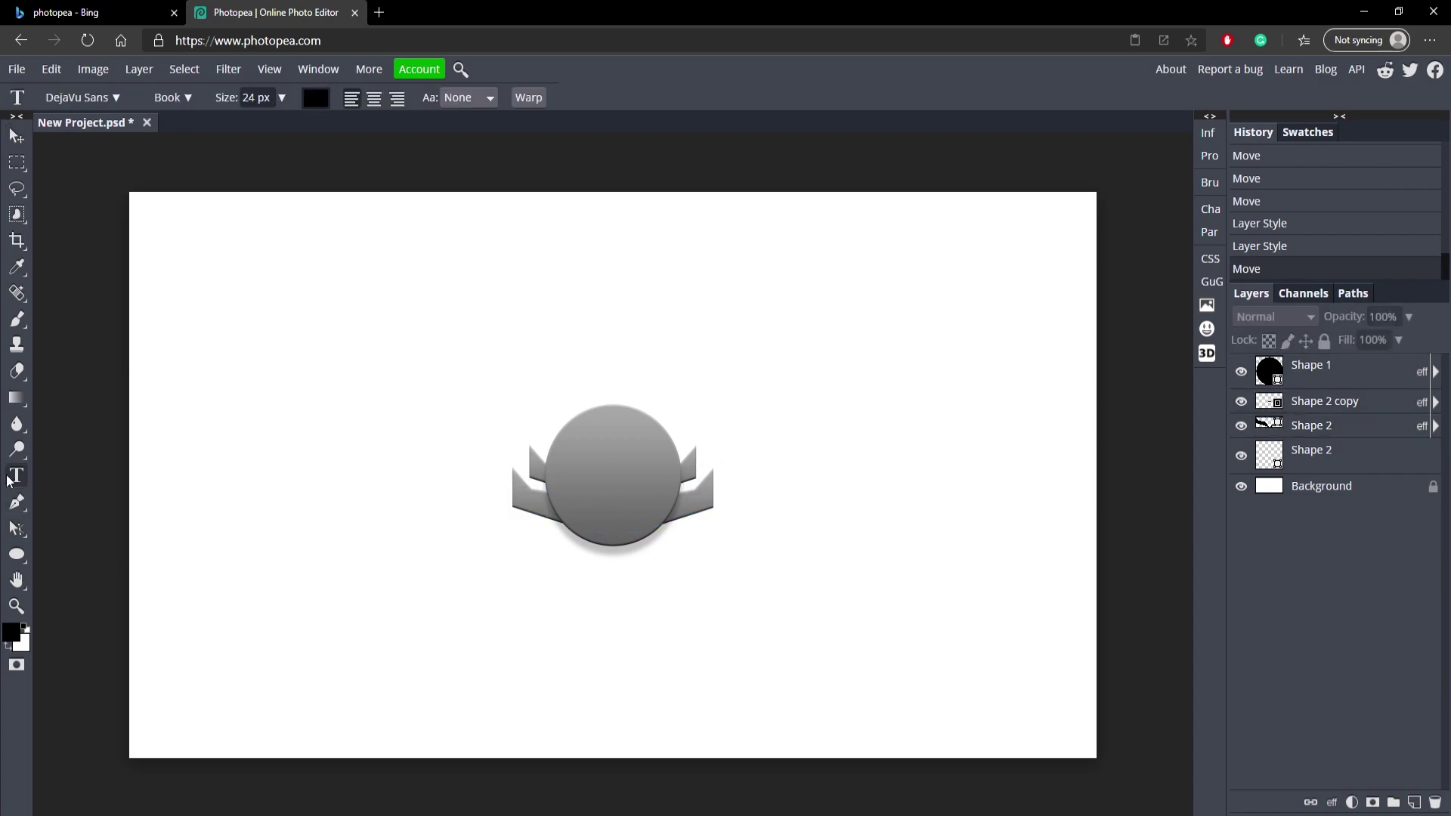
pyautogui.click(598, 487)
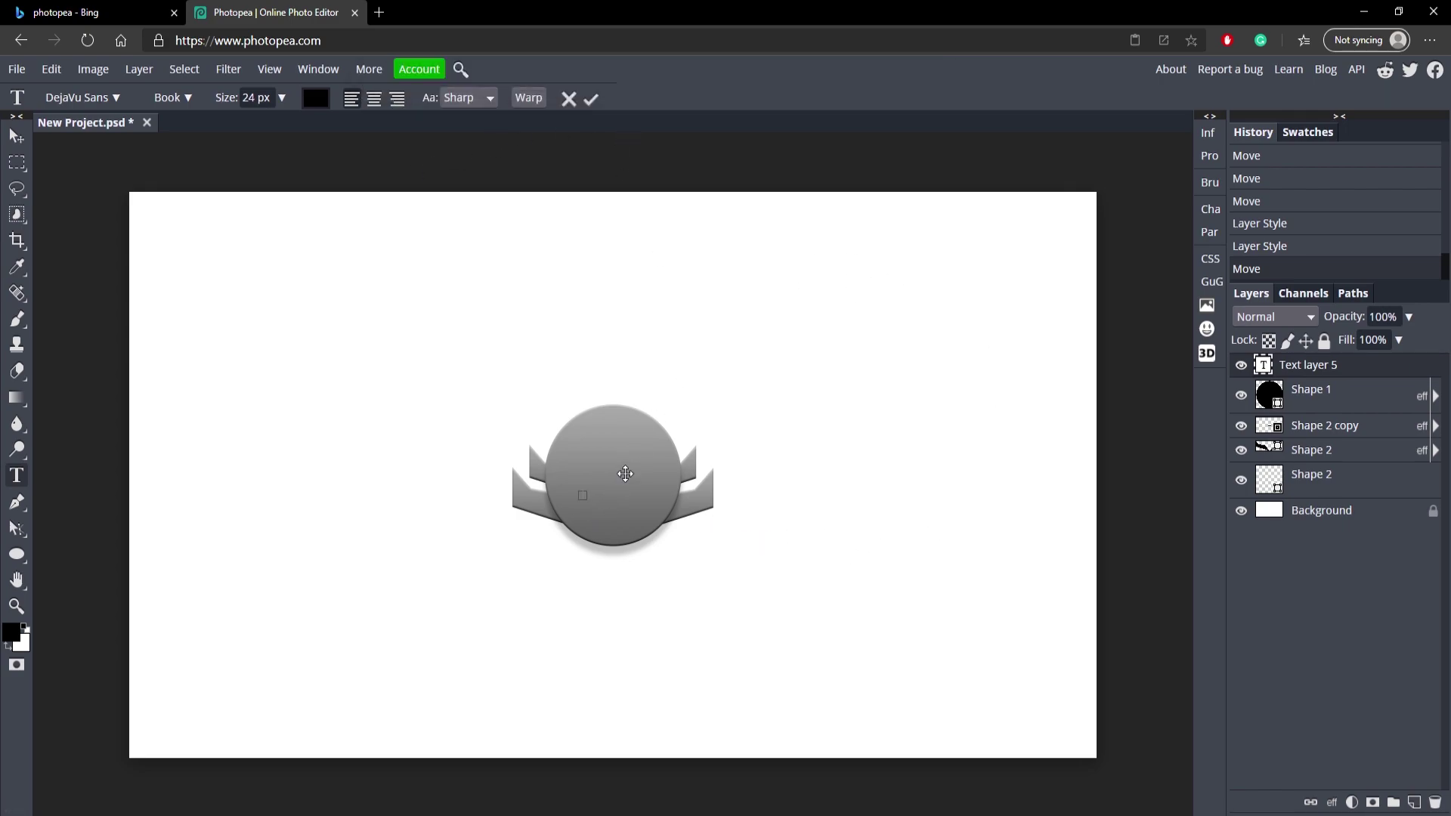
pyautogui.moveTo(282, 98); pyautogui.dragTo(391, 133)
pyautogui.click(315, 99)
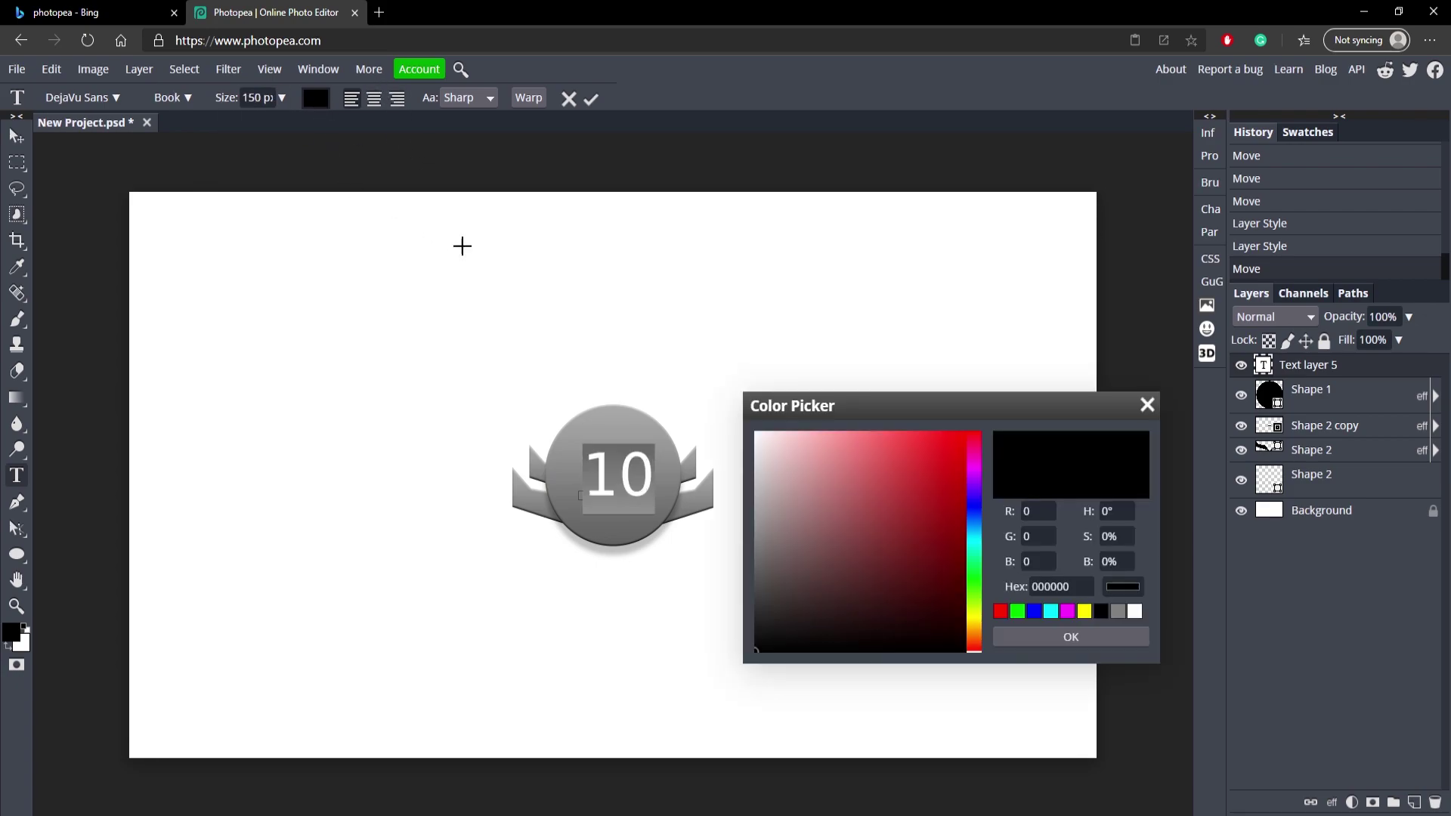
pyautogui.click(634, 305)
pyautogui.click(1088, 636)
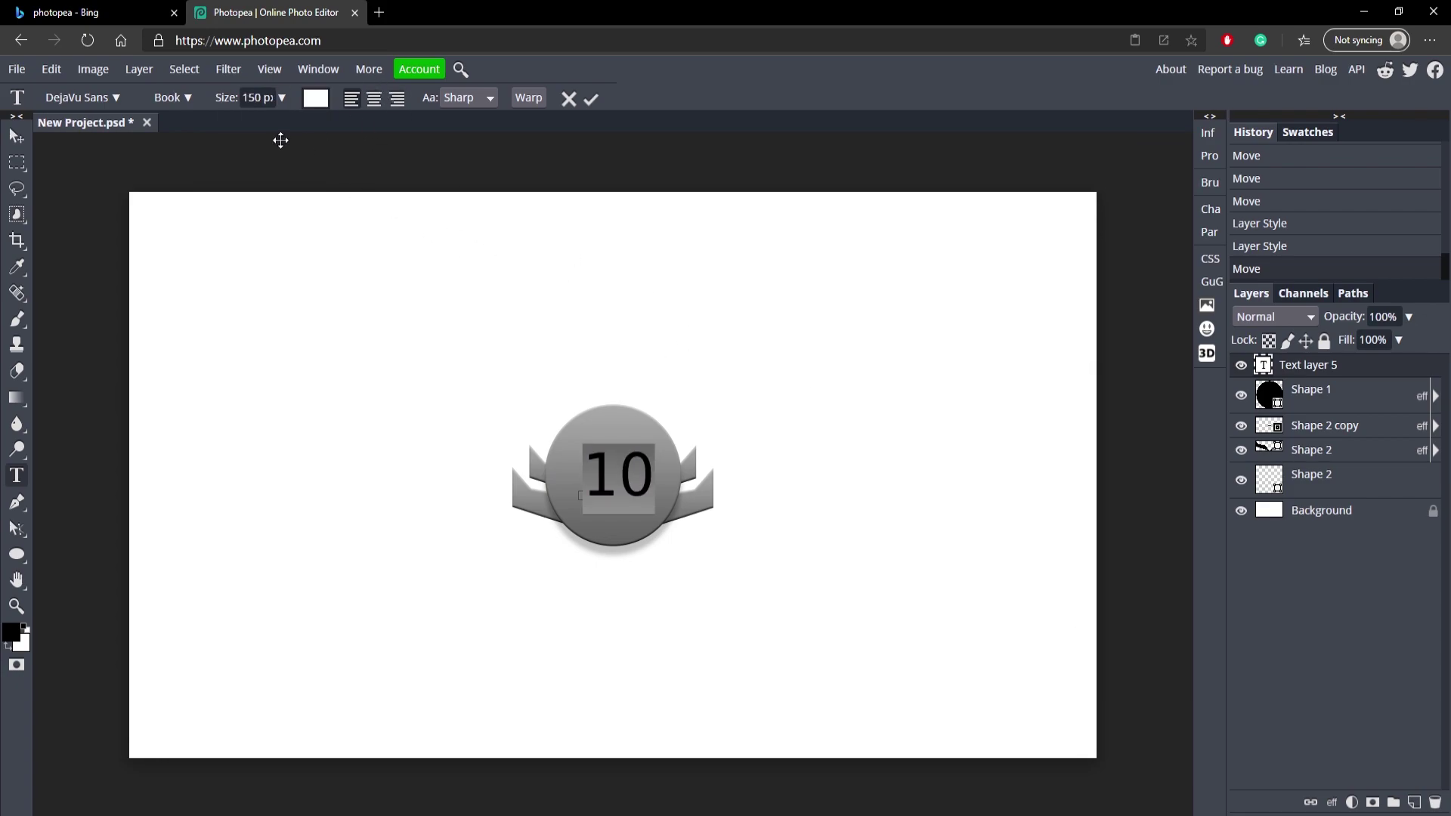
# - Set the 10 to Bebas Kai at about 270 px, commit it, and centre it on the circle
pyautogui.click(93, 98)
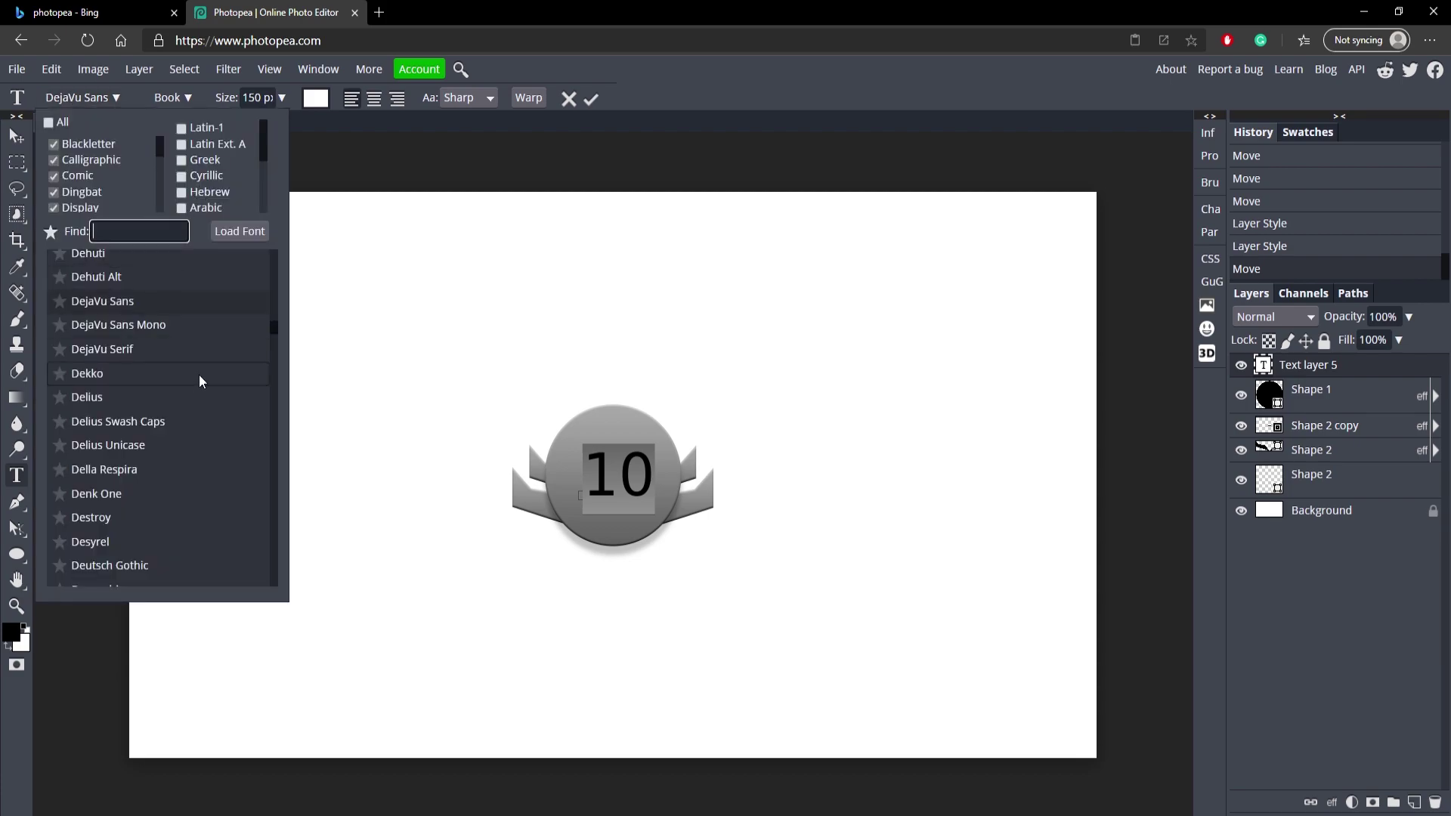
pyautogui.scroll(-1, 233, 321)
pyautogui.scroll(-5, 233, 321)
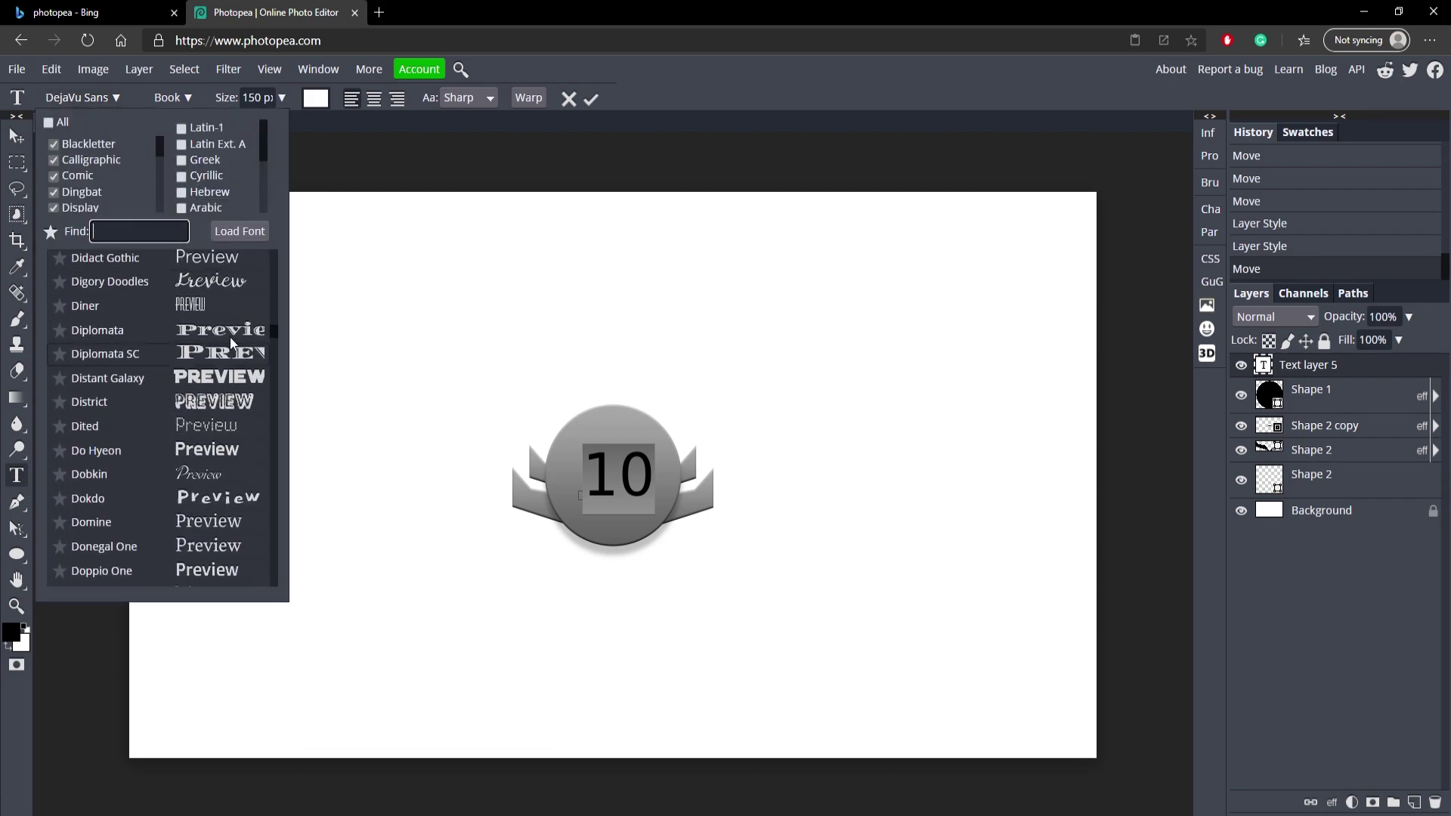
pyautogui.write('beb')
pyautogui.click(199, 284)
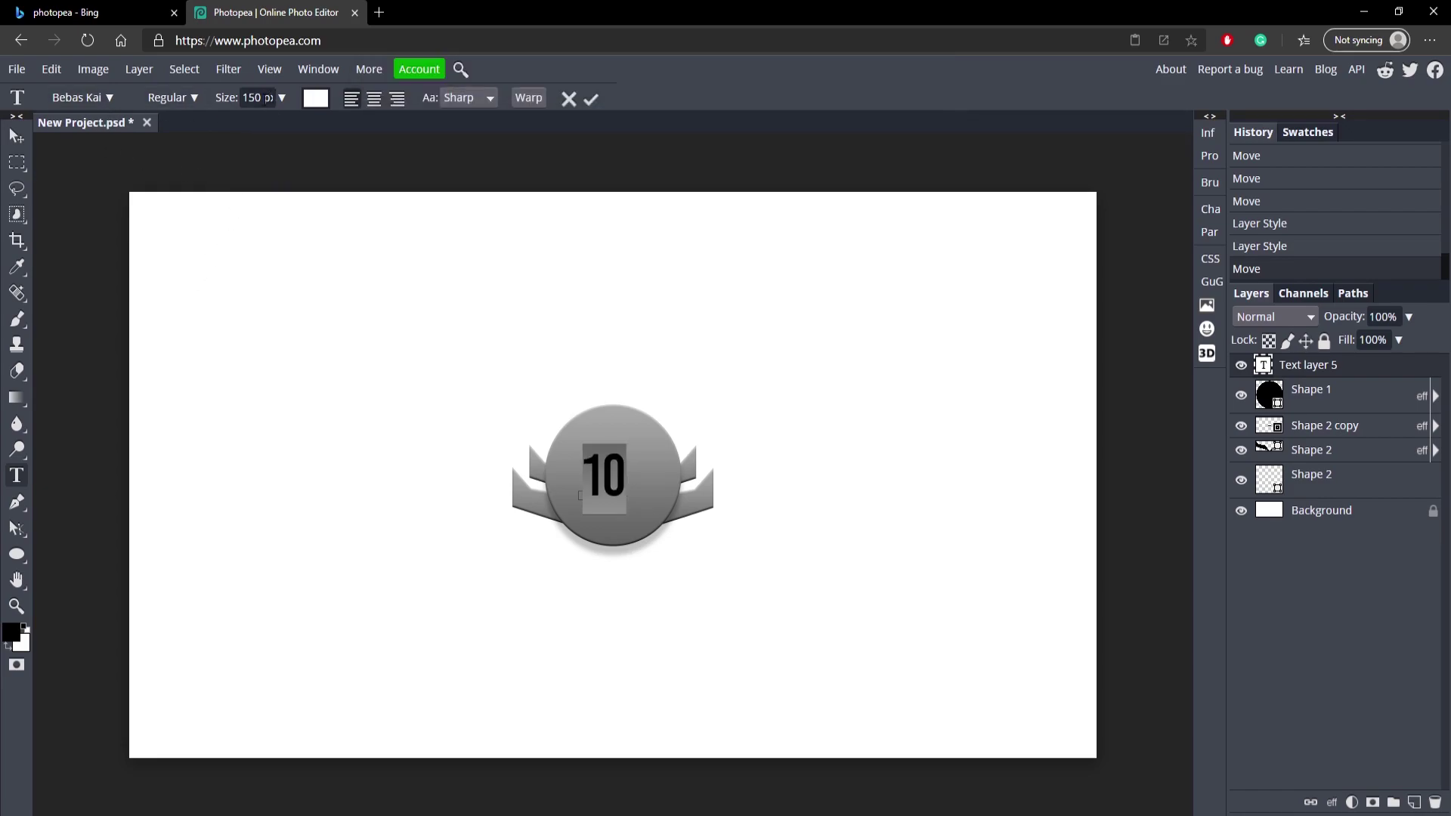
pyautogui.click(257, 98)
pyautogui.write('30')
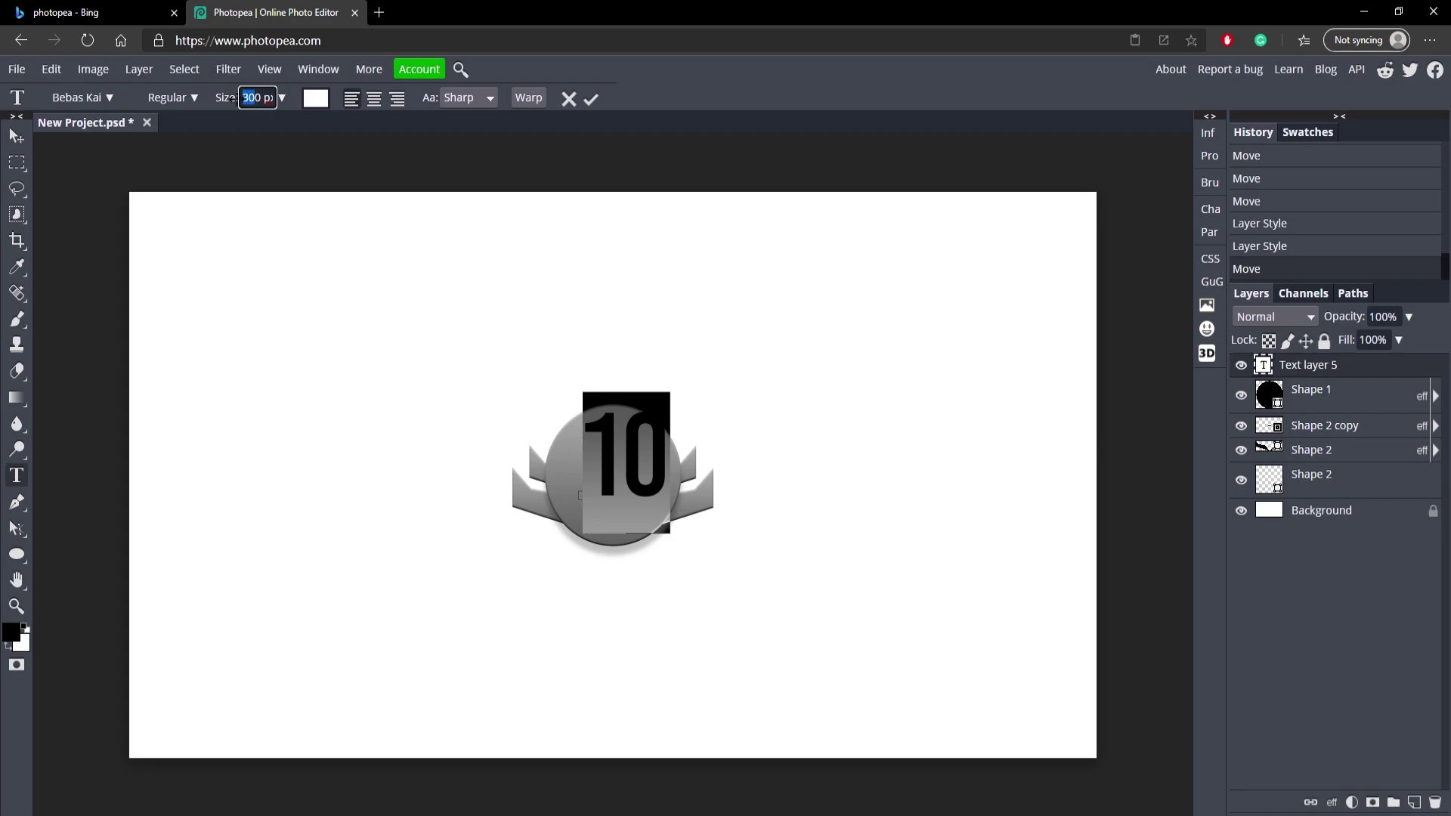
pyautogui.write('20')
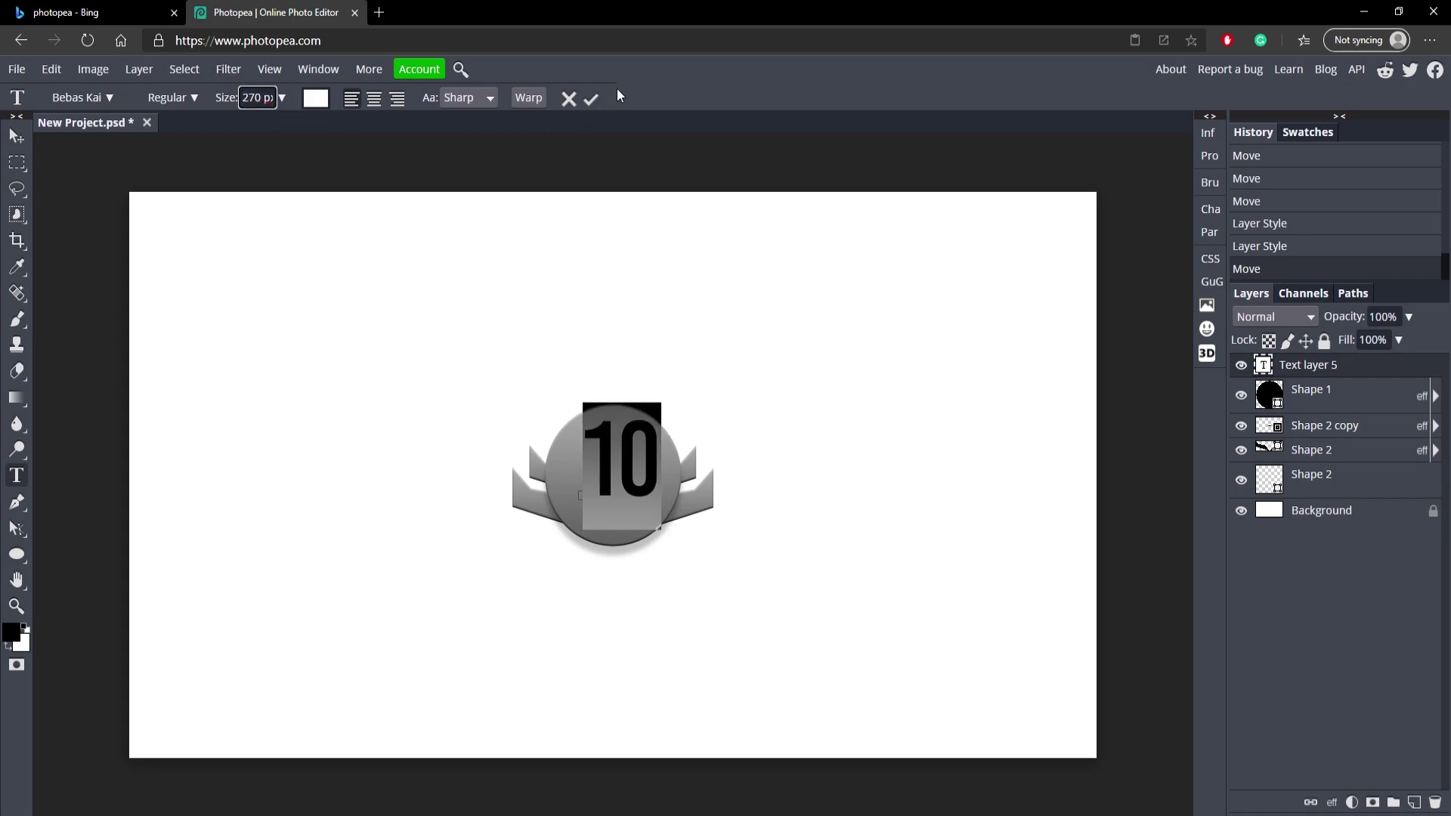
pyautogui.click(591, 98)
pyautogui.click(17, 136)
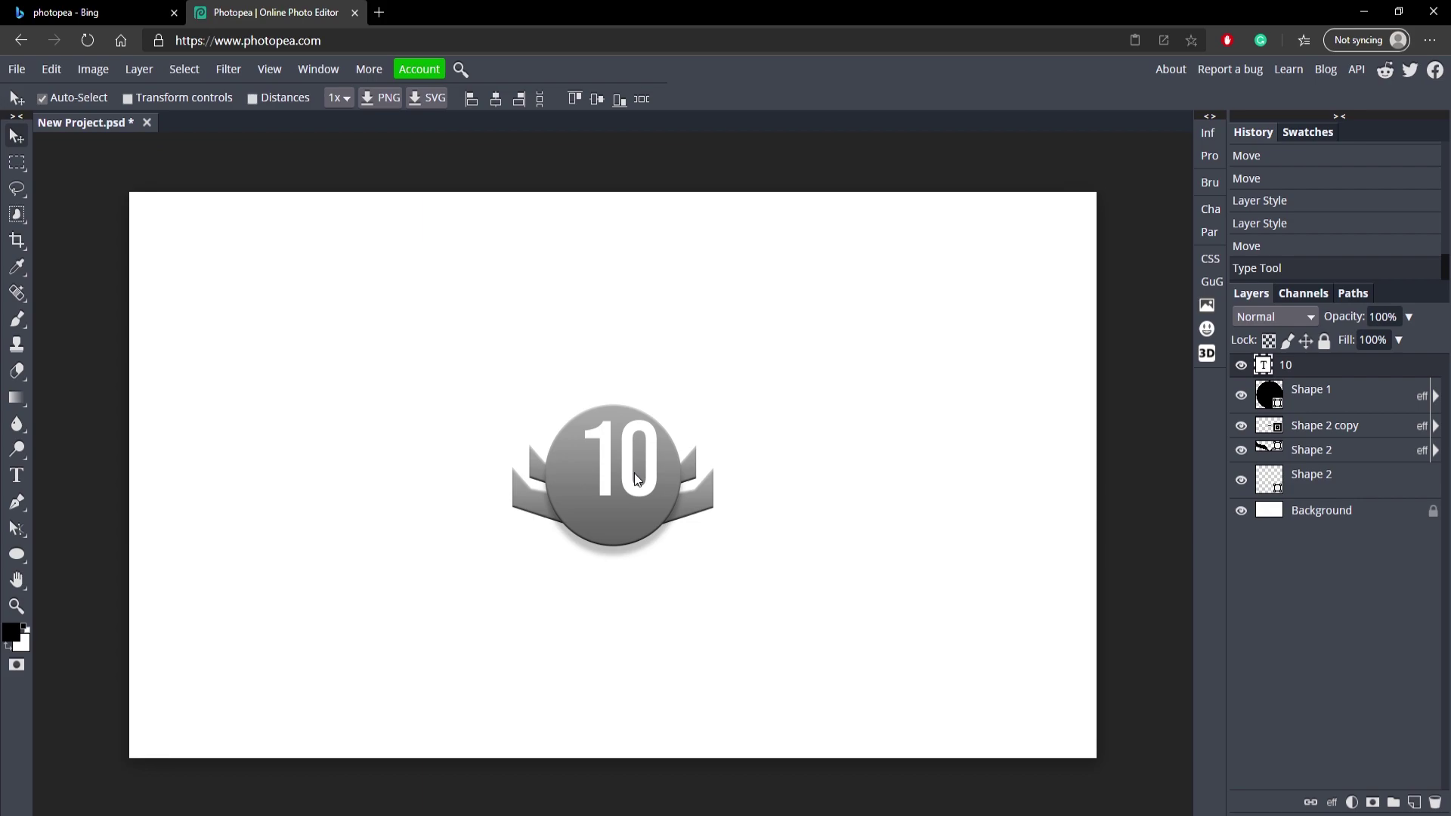
pyautogui.moveTo(633, 473); pyautogui.dragTo(628, 510)
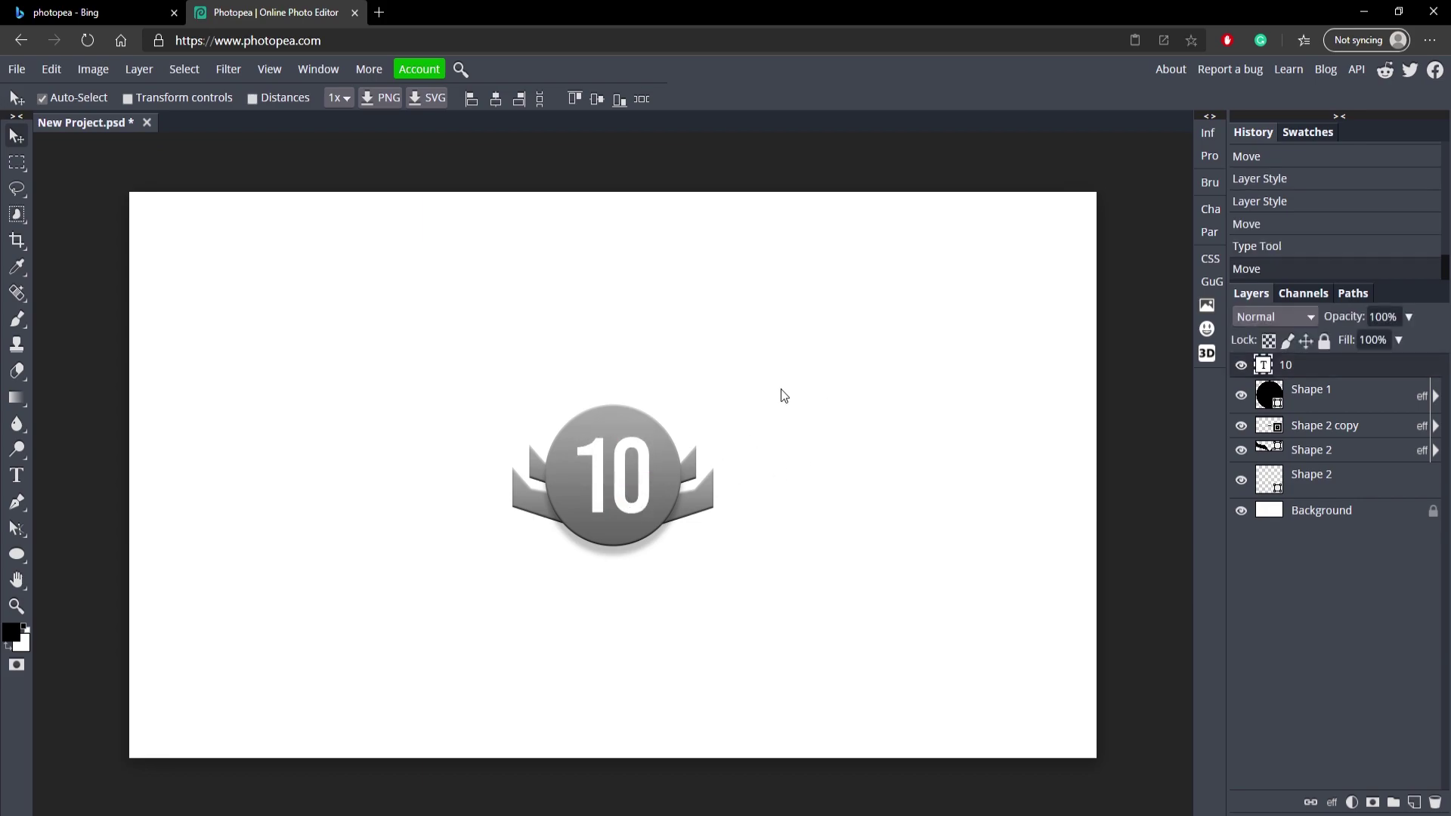
# - Convert the lower ribbon to a smart object, enlarge it, and move Shape 2 copy below Shape 2
pyautogui.click(696, 519)
pyautogui.rightClick(1337, 454)
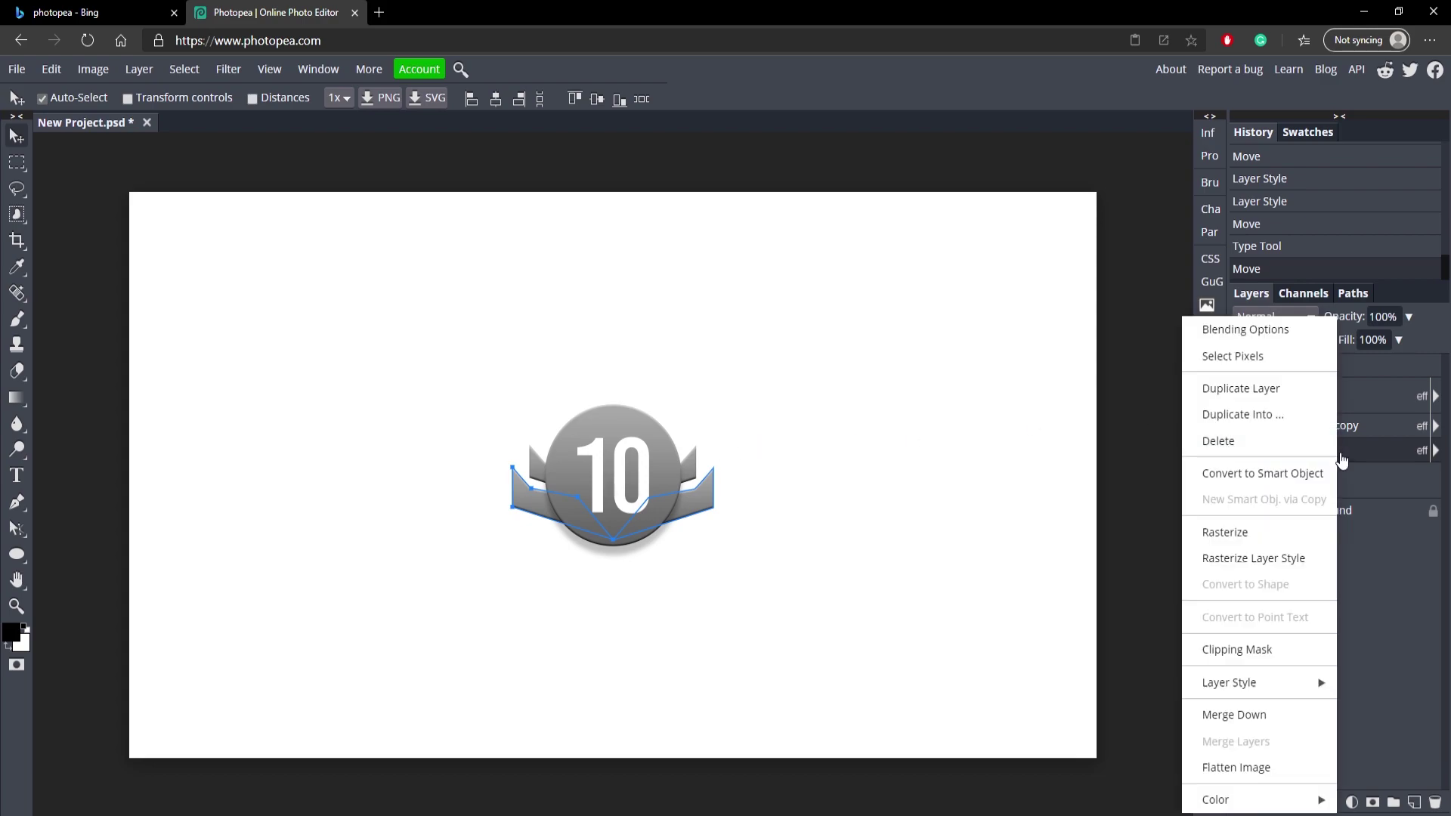
pyautogui.click(1240, 474)
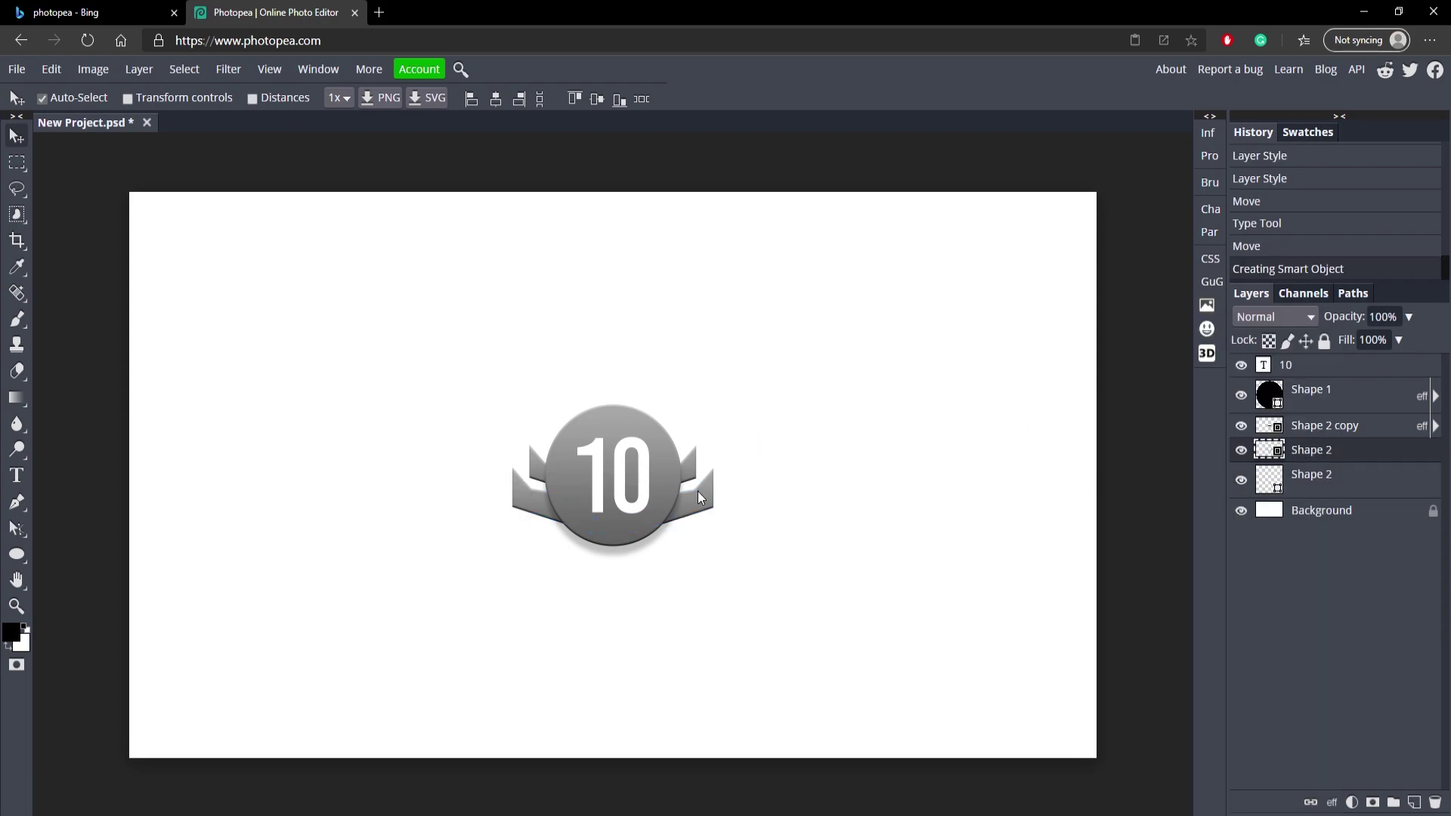
pyautogui.moveTo(697, 491); pyautogui.dragTo(697, 488)
pyautogui.hotkey('ctrl', 't')
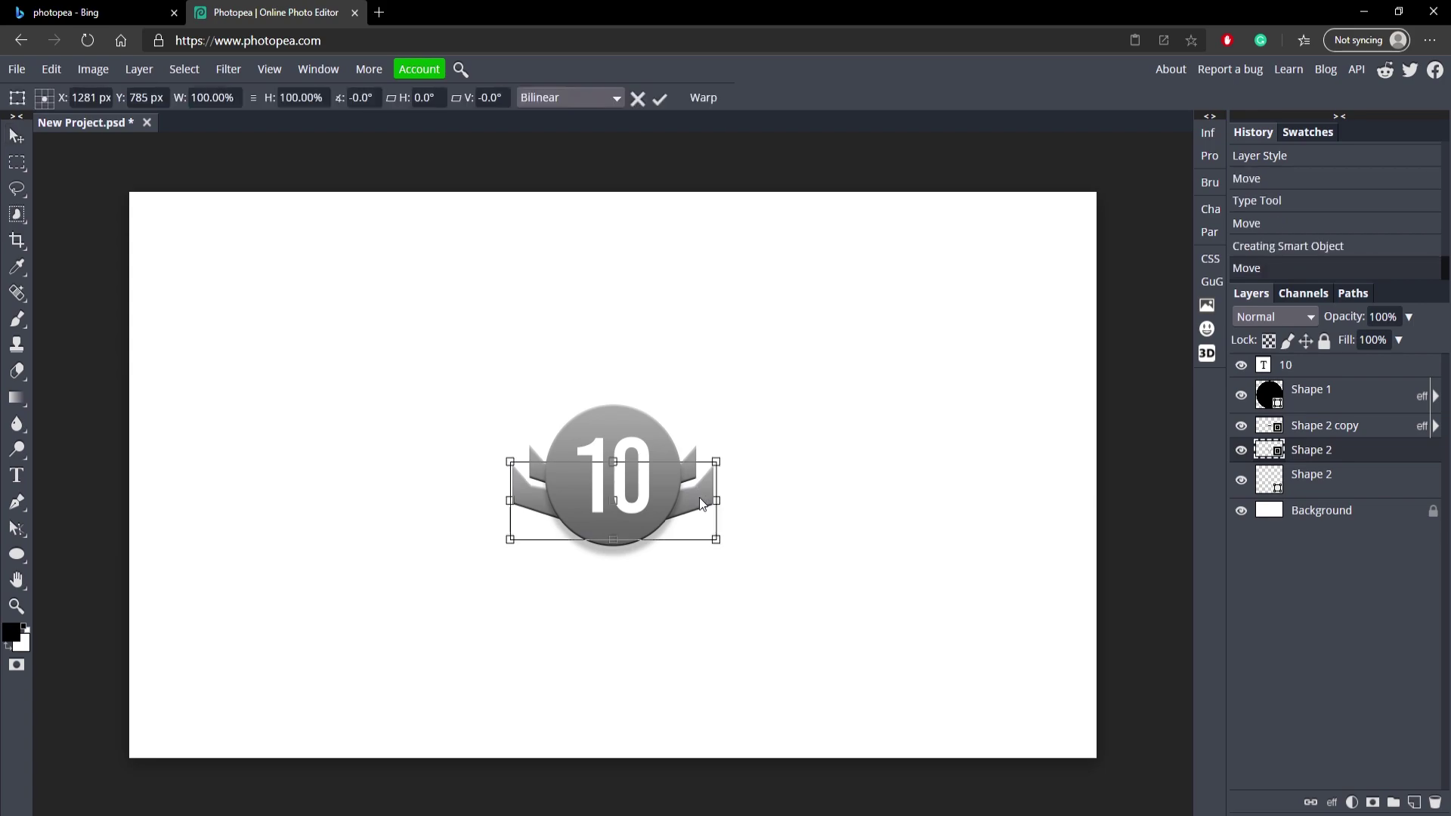
pyautogui.moveTo(718, 460); pyautogui.dragTo(695, 486)
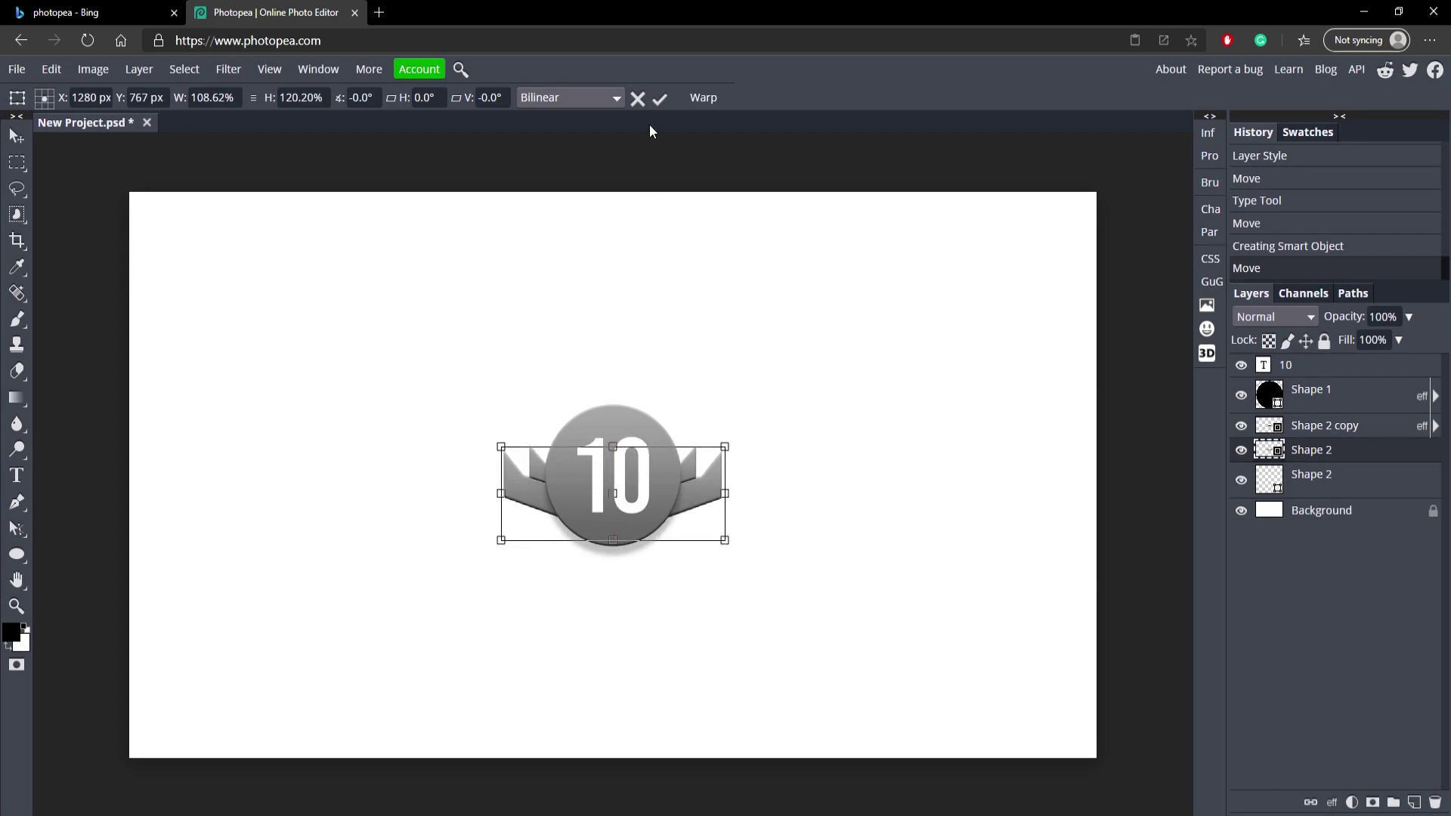
pyautogui.click(659, 99)
pyautogui.moveTo(1356, 432); pyautogui.dragTo(1353, 473)
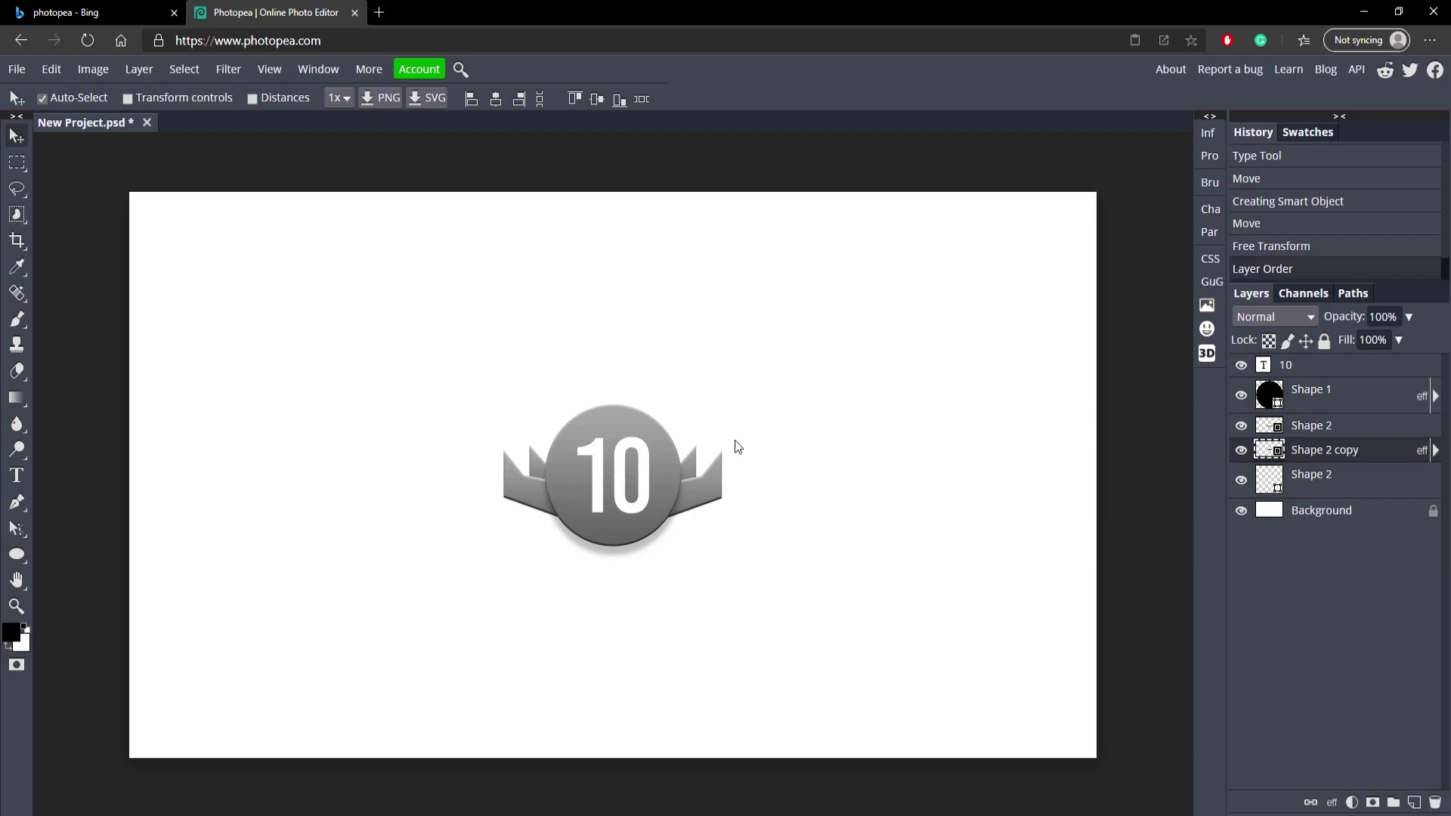
# - Combine all medal layers into one smart object named 10 and reposition the badge
pyautogui.click(1312, 391)
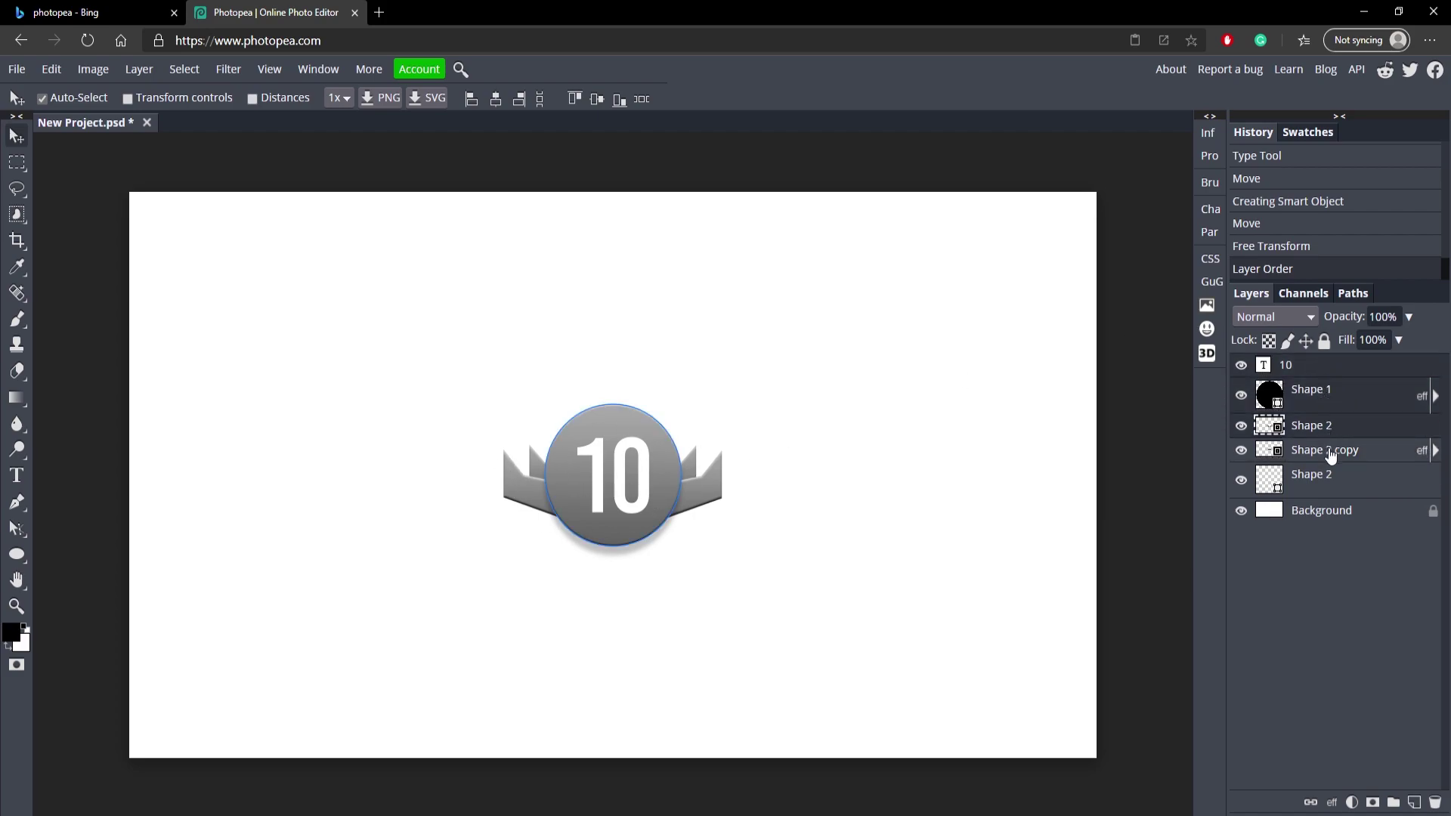
pyautogui.doubleClick(1311, 474)
pyautogui.press('Escape')
pyautogui.click(1364, 480)
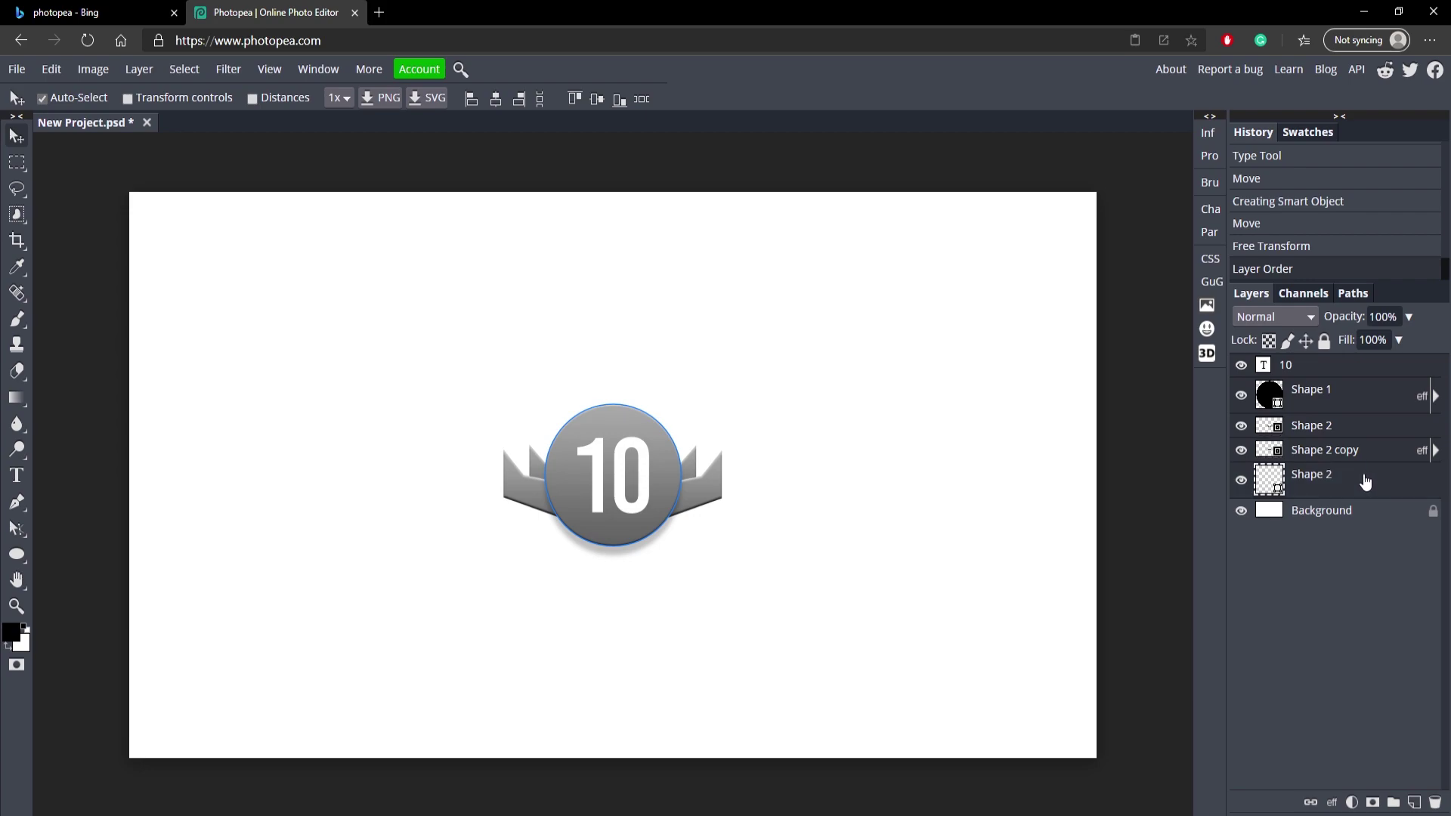
pyautogui.rightClick(1365, 481)
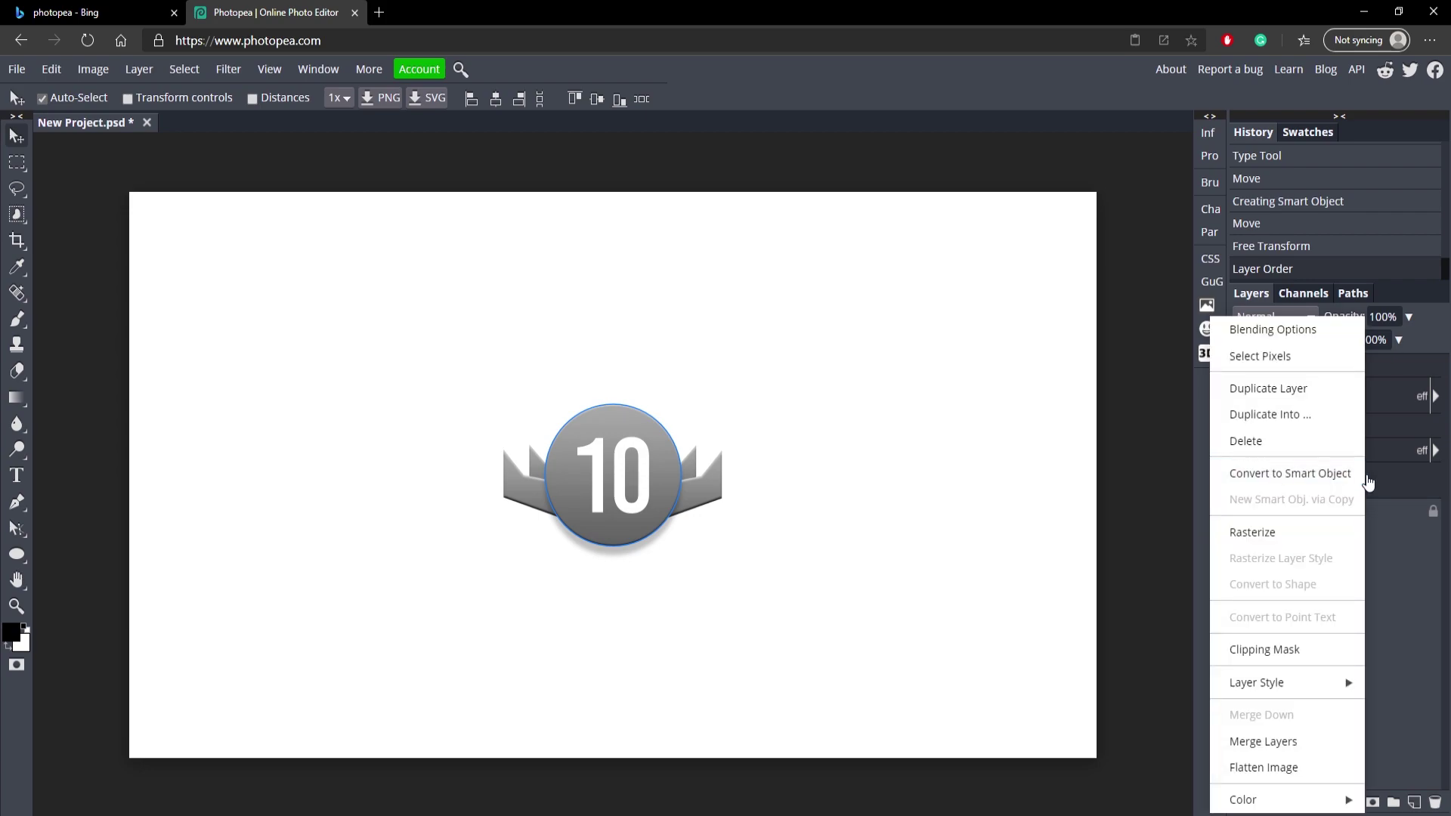
pyautogui.click(1257, 474)
pyautogui.moveTo(617, 496)
pyautogui.mouseDown()
pyautogui.moveTo(671, 411)
pyautogui.moveTo(577, 451)
pyautogui.moveTo(603, 496)
pyautogui.moveTo(283, 291)
pyautogui.moveTo(595, 511)
pyautogui.moveTo(624, 487)
pyautogui.moveTo(618, 469)
pyautogui.moveTo(628, 500)
pyautogui.moveTo(618, 481)
pyautogui.moveTo(644, 494)
pyautogui.moveTo(642, 517)
pyautogui.moveTo(643, 491)
pyautogui.mouseUp()
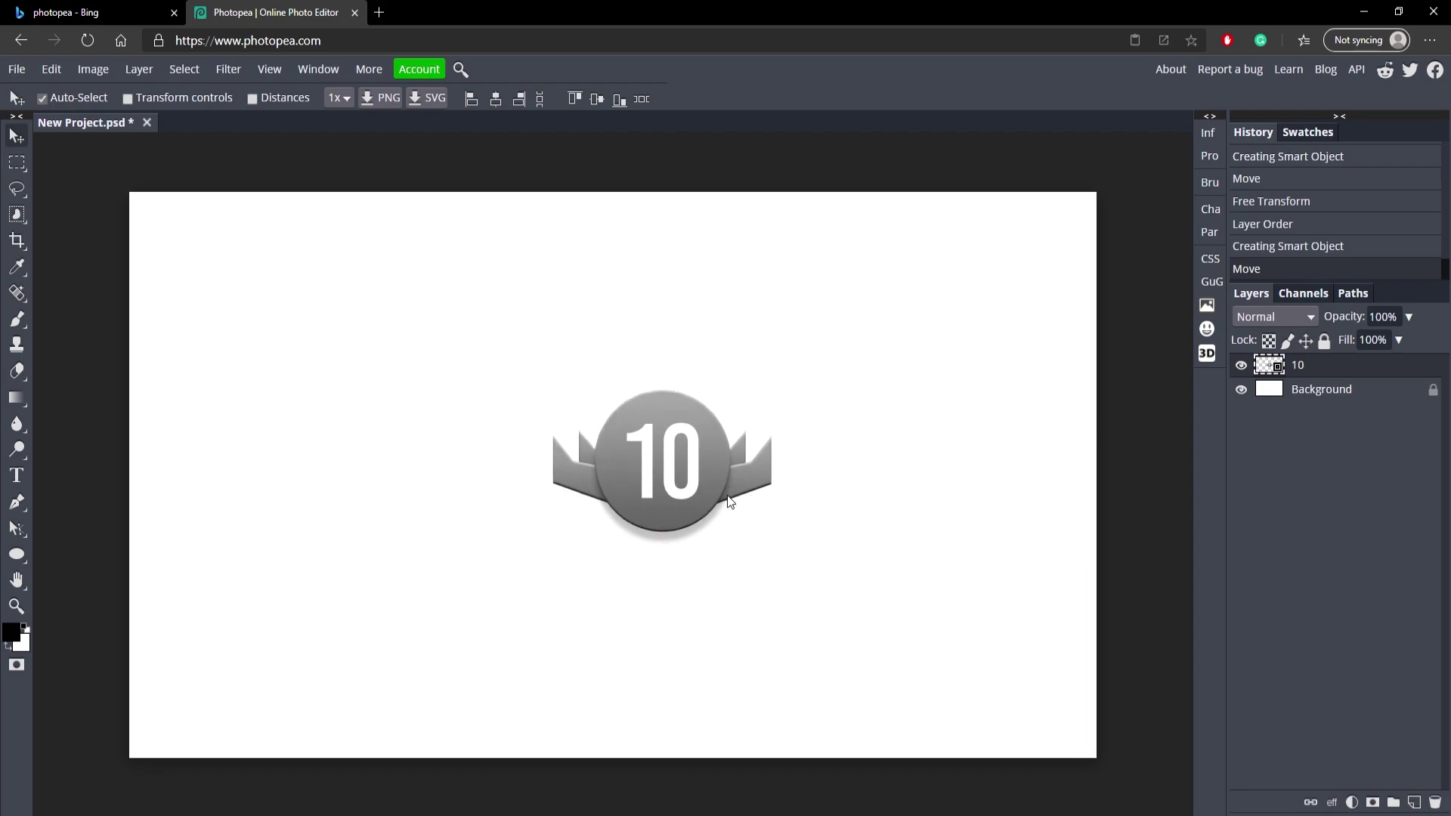
pyautogui.moveTo(668, 492); pyautogui.dragTo(654, 501)
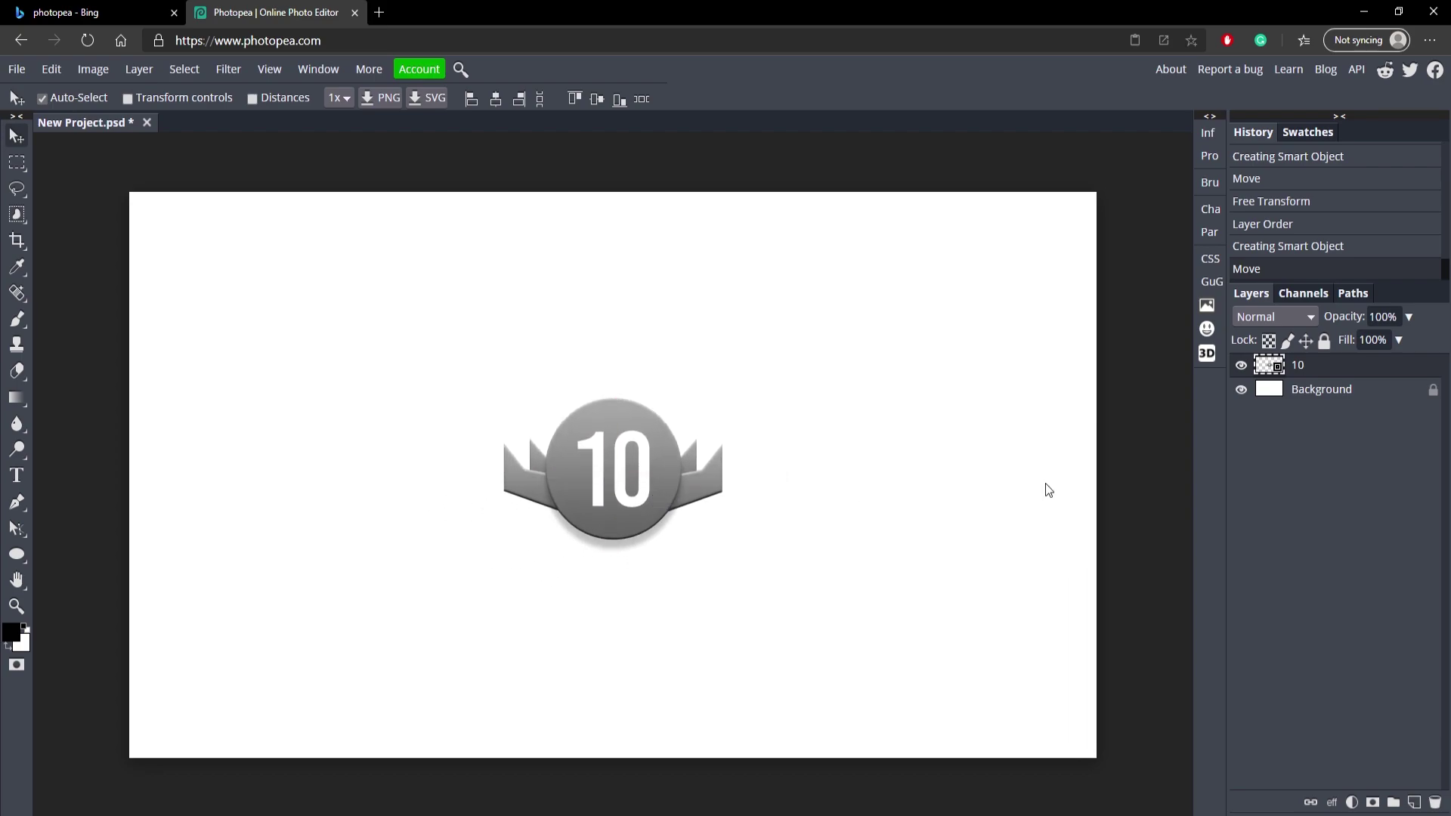